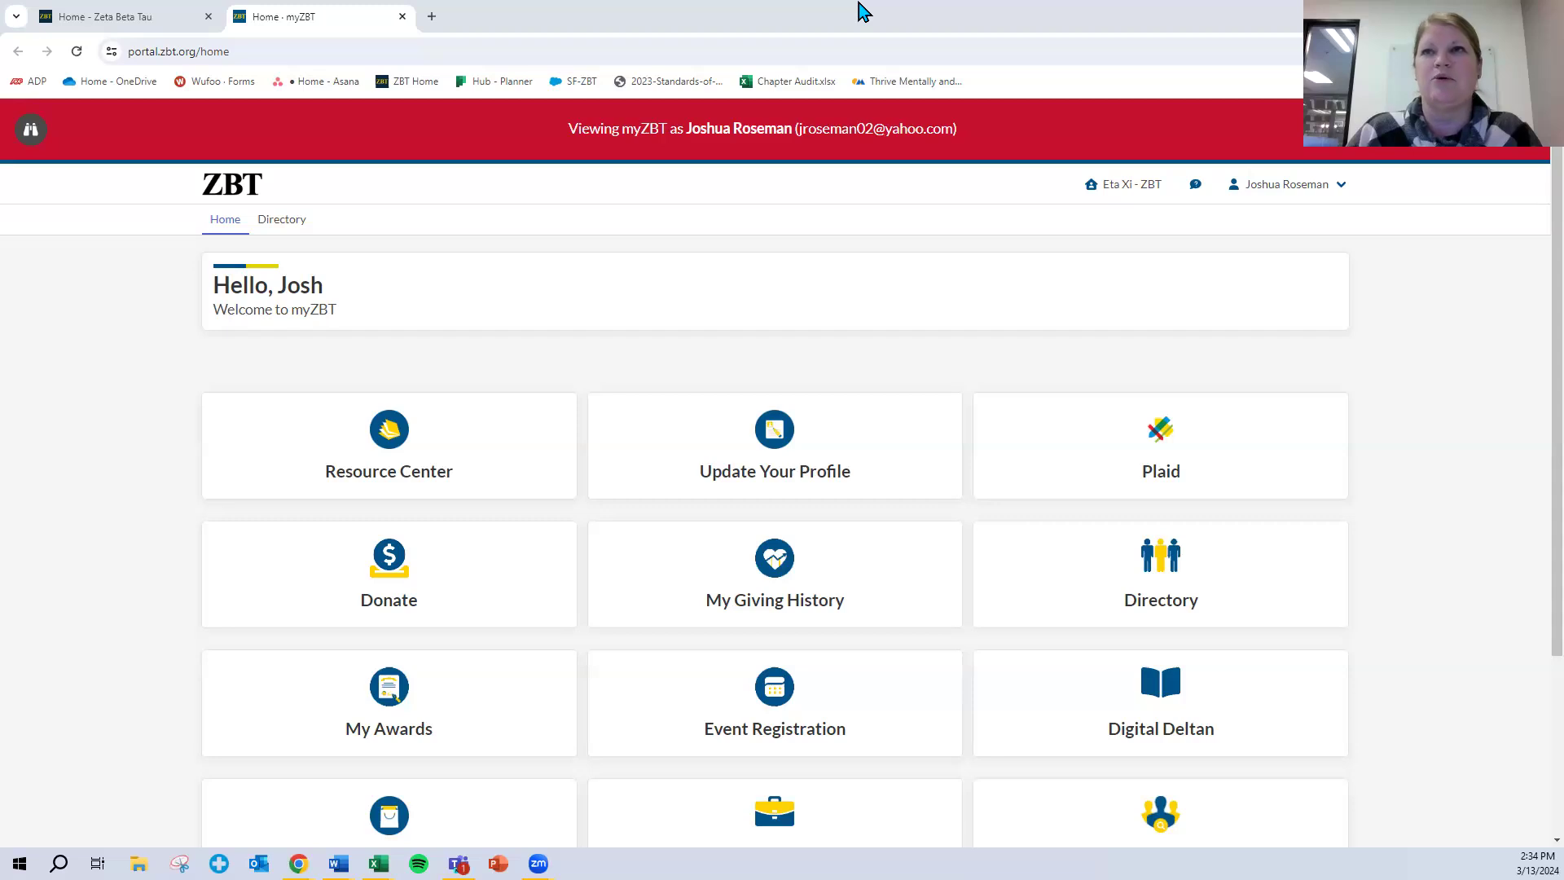
Step: Open the Eta Xi - ZBT chapter launcher page from the header link
{"action": "left_click", "coordinate": [1126, 191]}
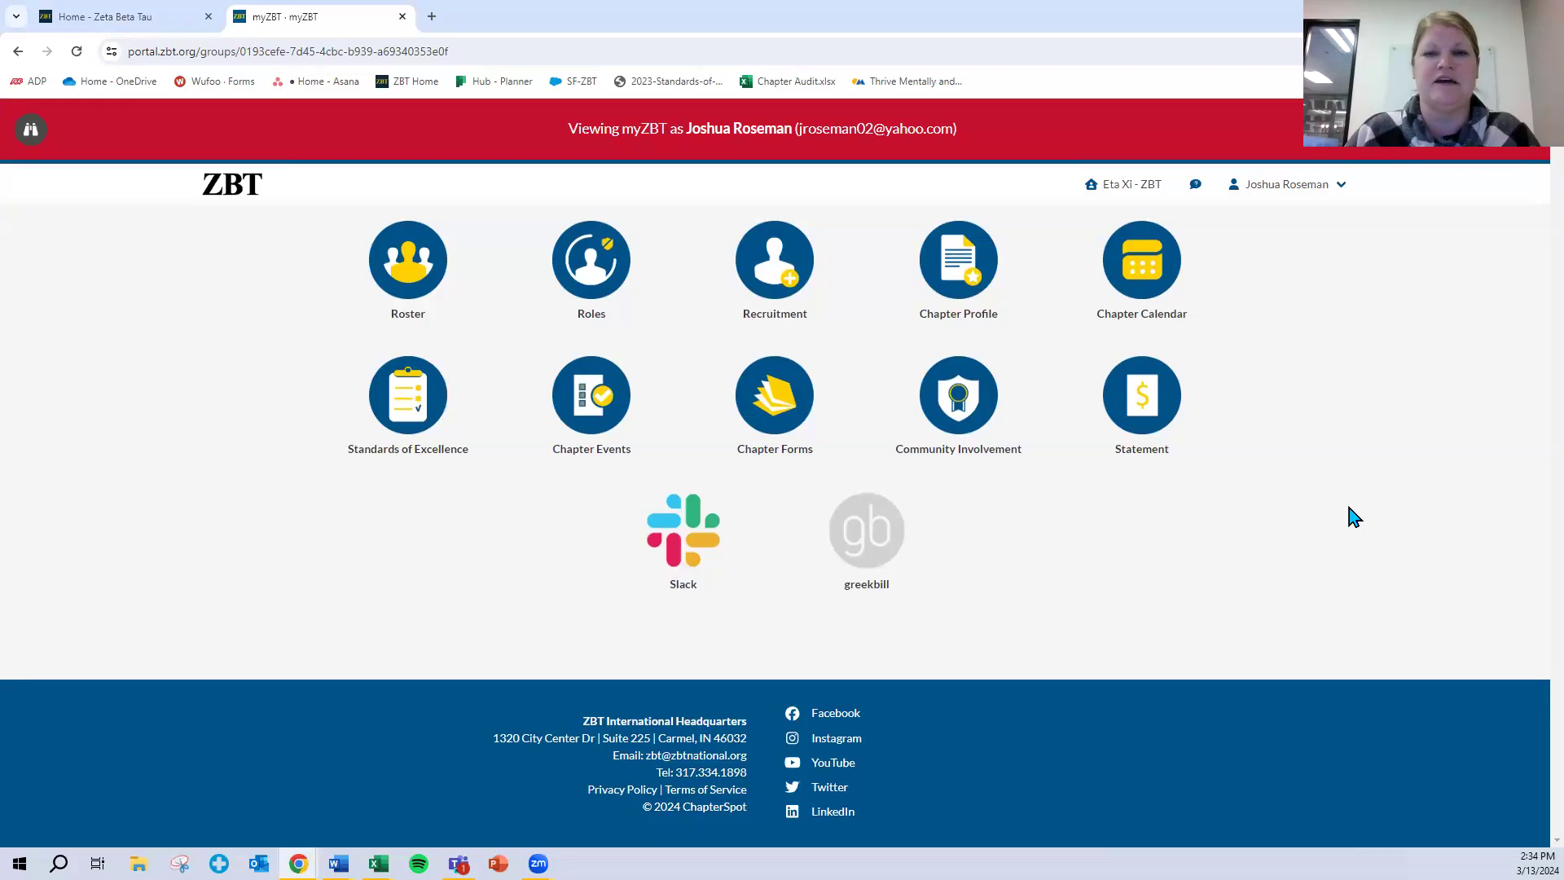
Step: Open the chapter's Standards of Excellence page: 136 possible points, 0 awarded, Not Accredited
{"action": "left_click", "coordinate": [423, 412]}
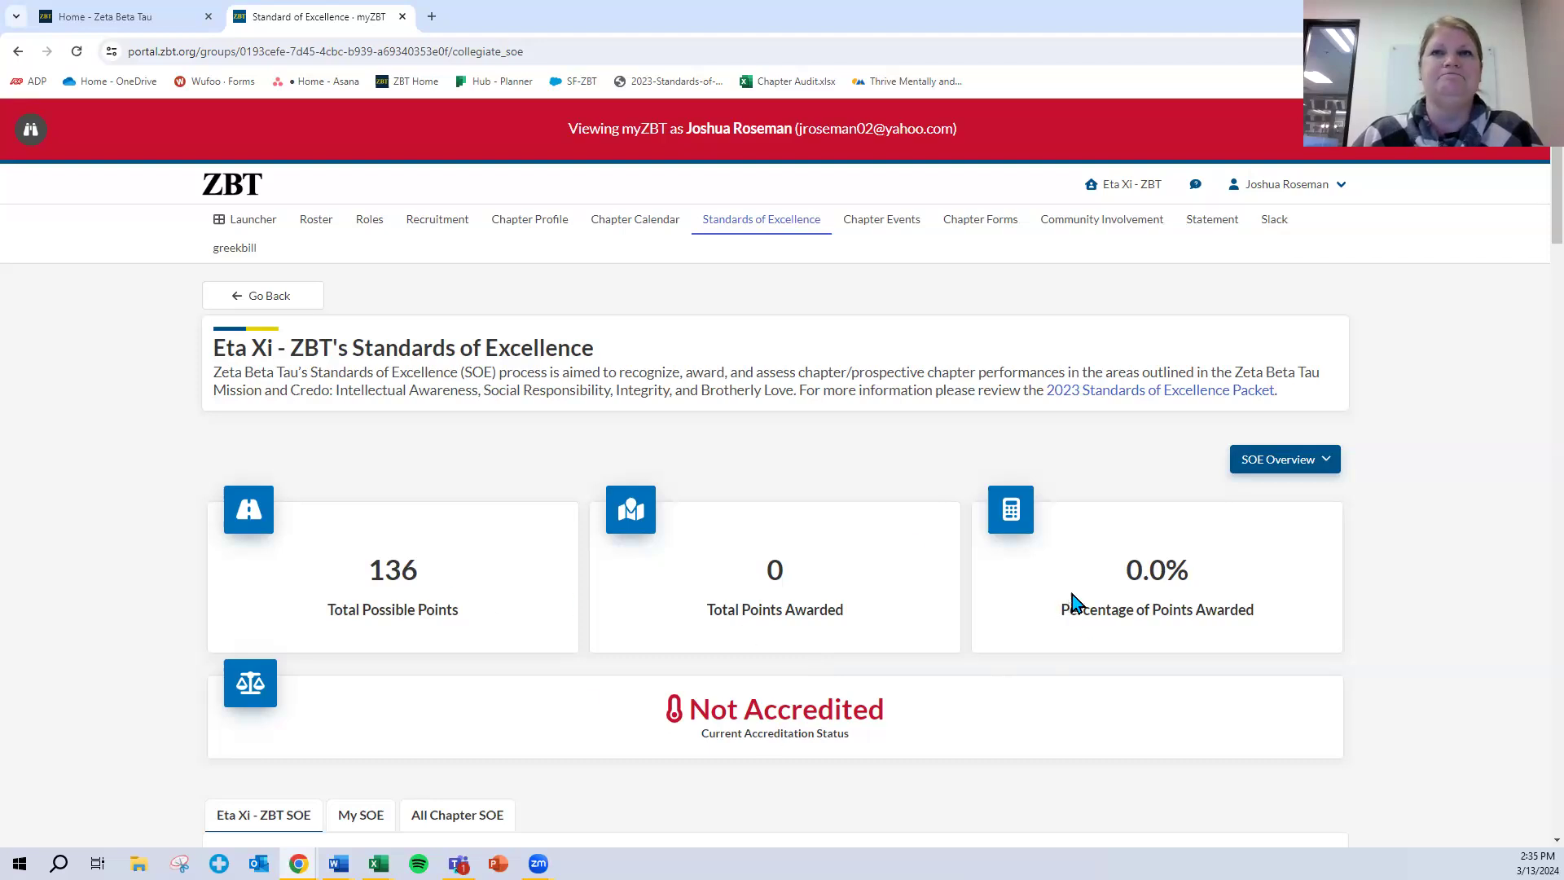
Step: Scroll down to the SOE Overview table listing 70 points, all Not Started
{"action": "scroll", "coordinate": [1072, 600], "scroll_direction": "down", "scroll_amount": 7}
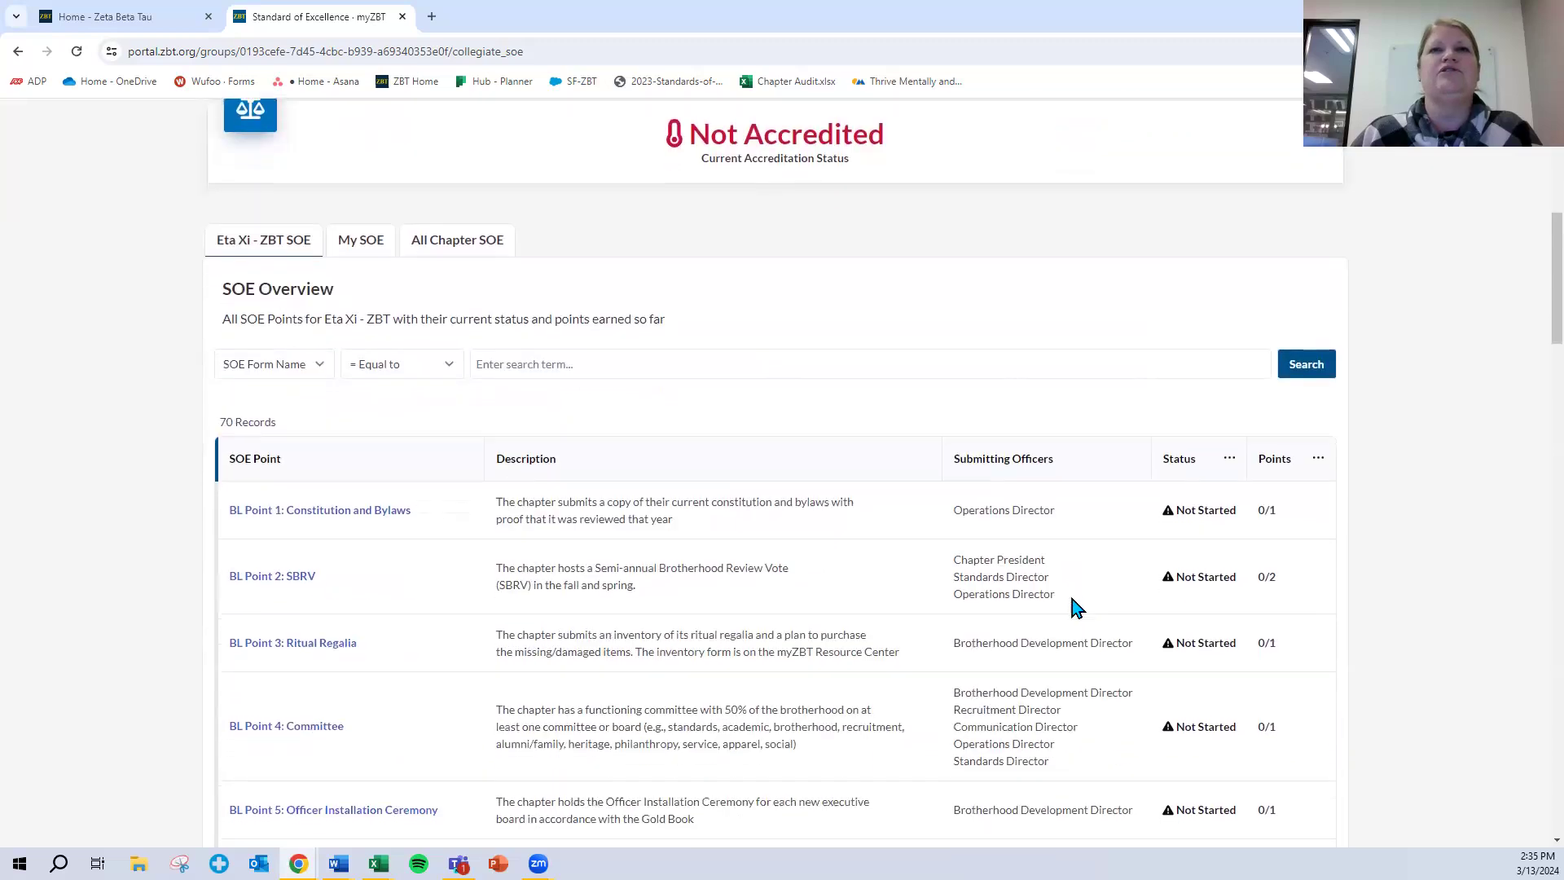
{"action": "scroll", "coordinate": [1077, 608], "scroll_direction": "down", "scroll_amount": 1}
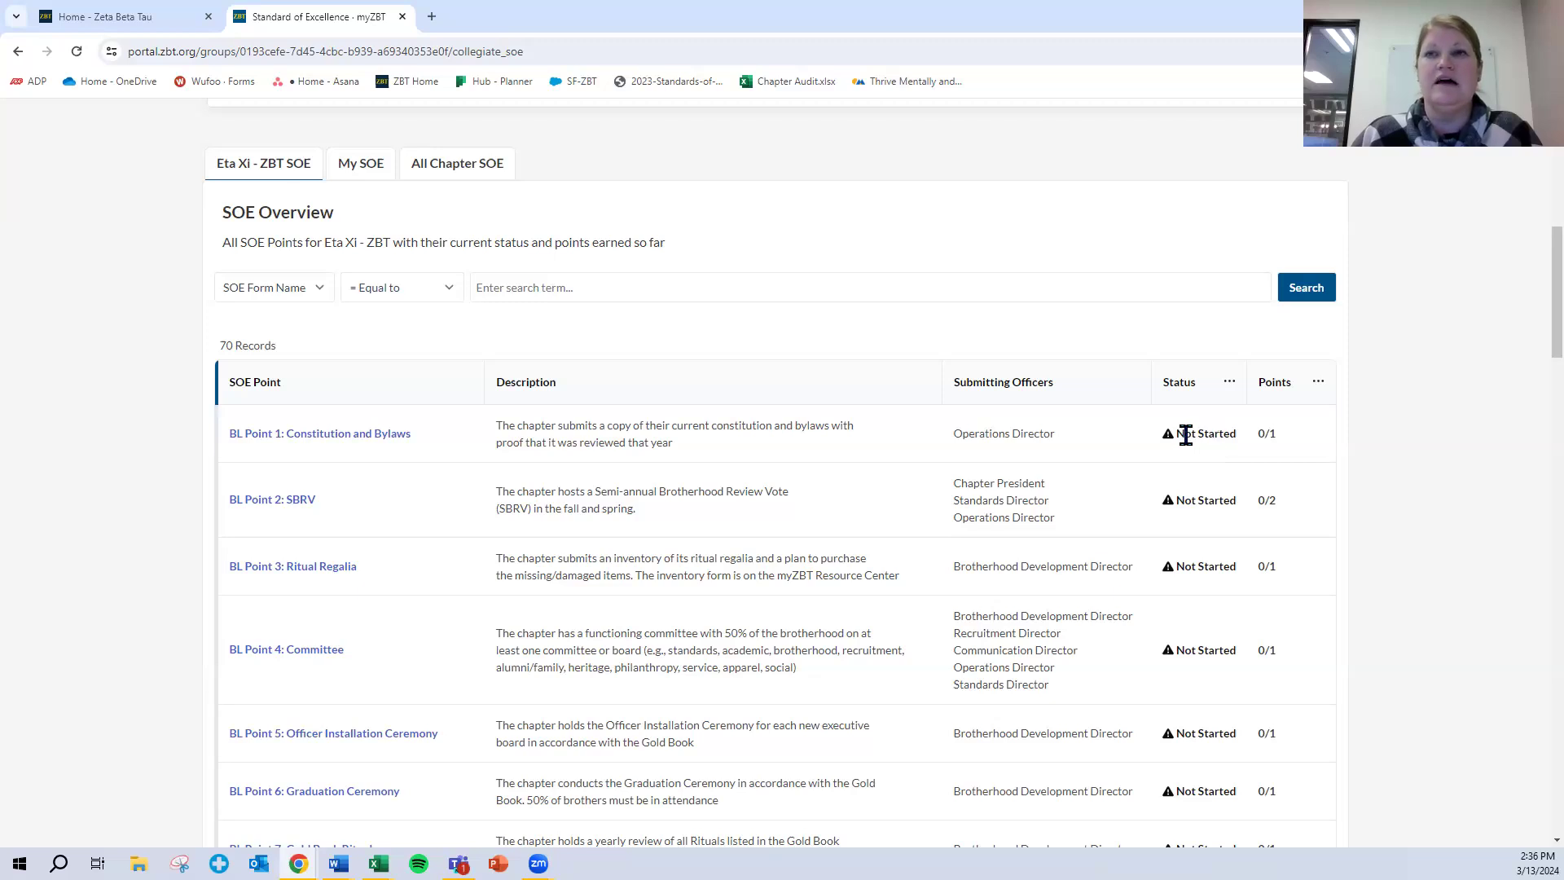
{"action": "left_click", "coordinate": [1229, 383]}
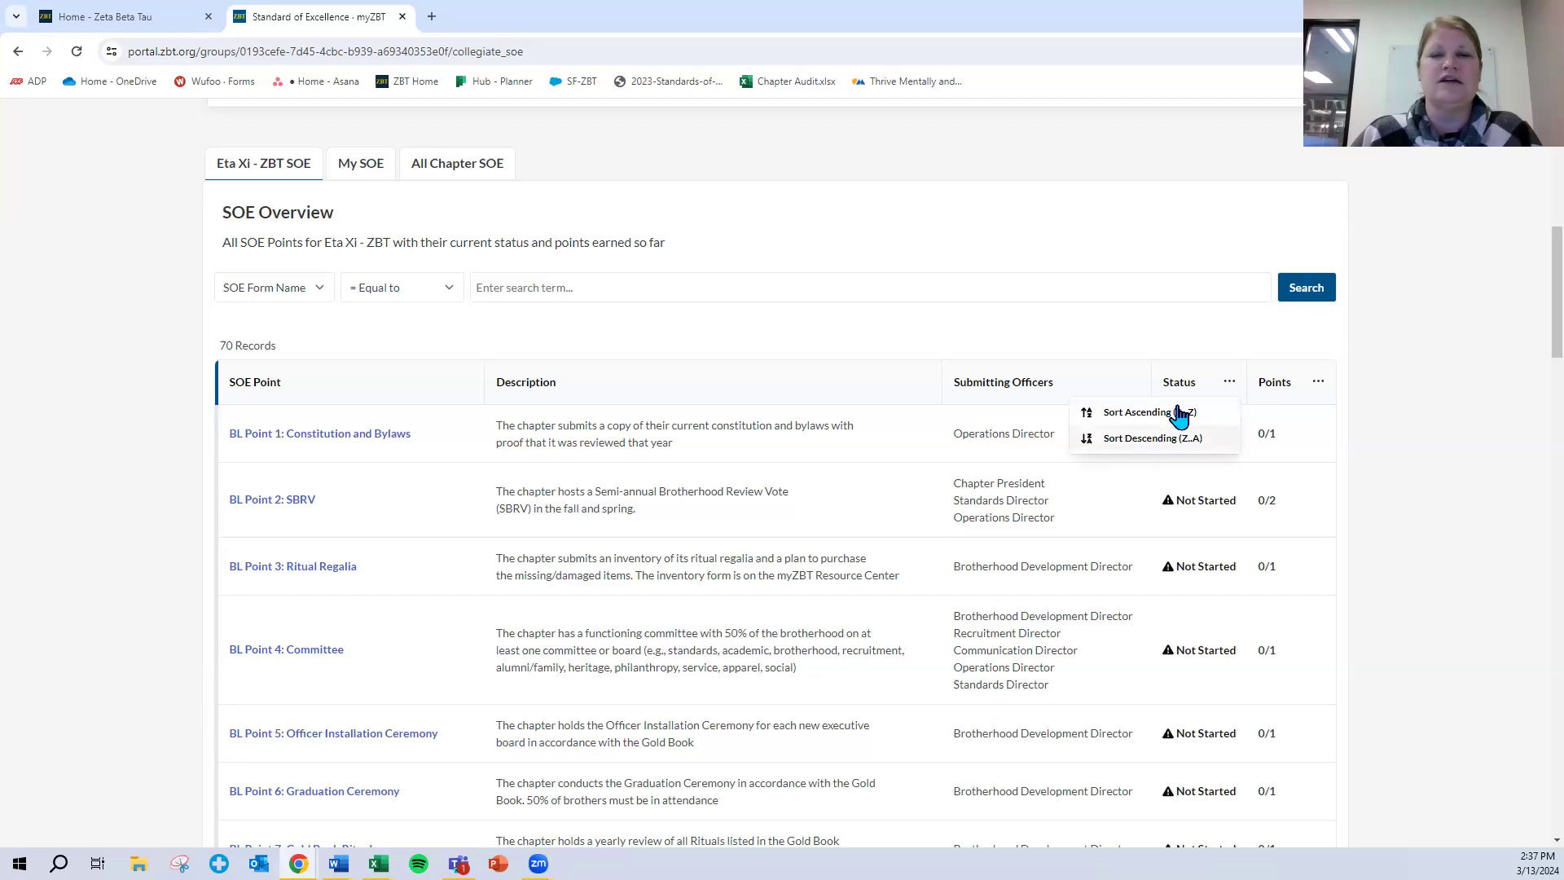
{"action": "left_click", "coordinate": [1171, 359]}
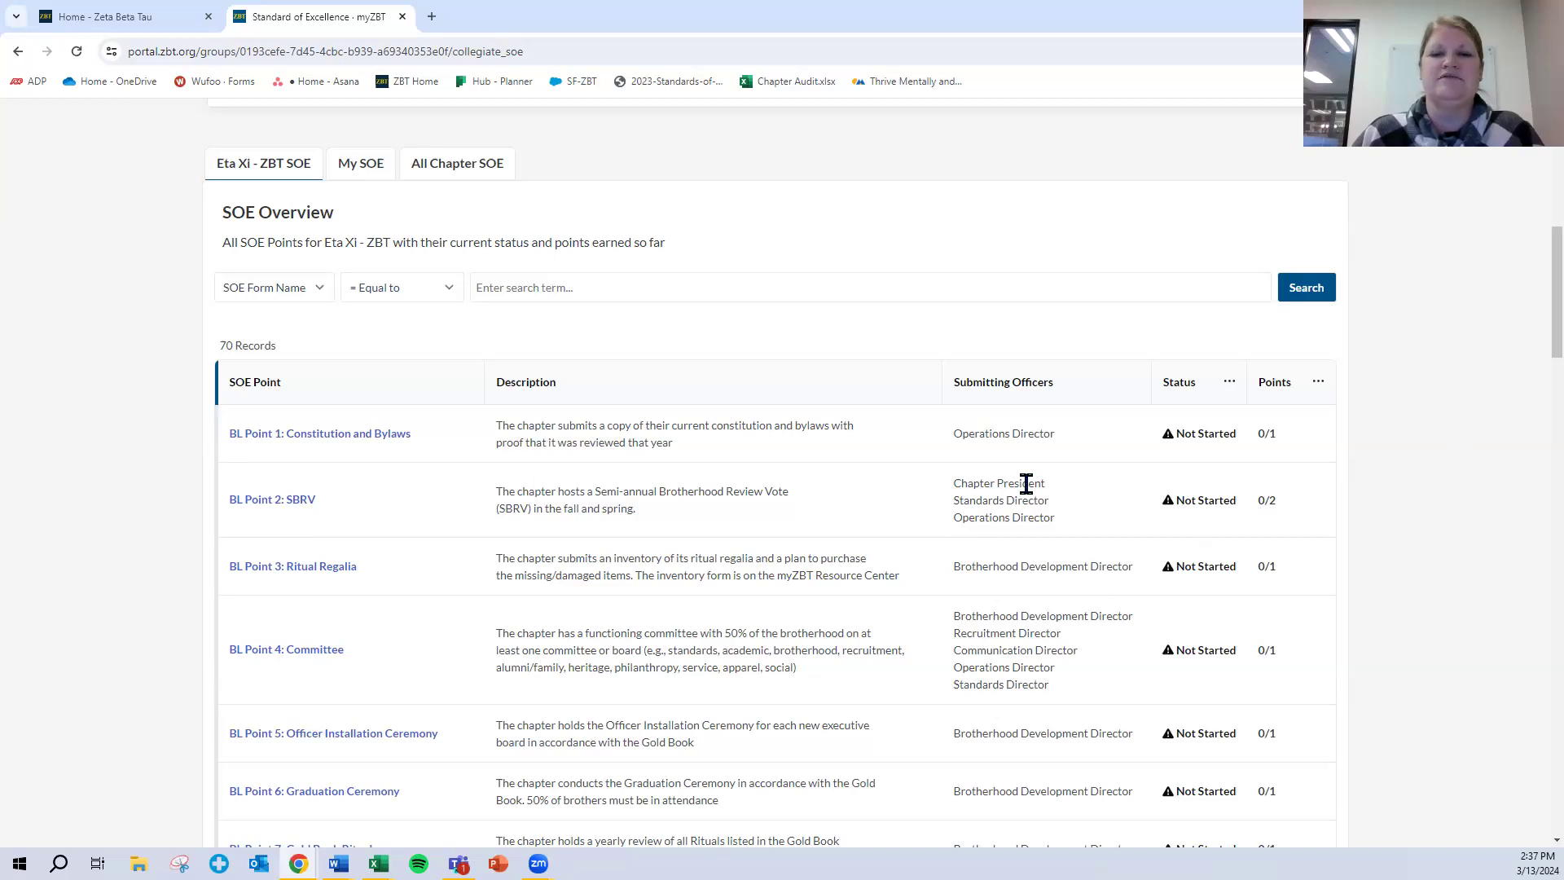
Step: View the My SOE tab, then the All Chapter SOE list of 68 chapters
{"action": "left_click", "coordinate": [359, 173]}
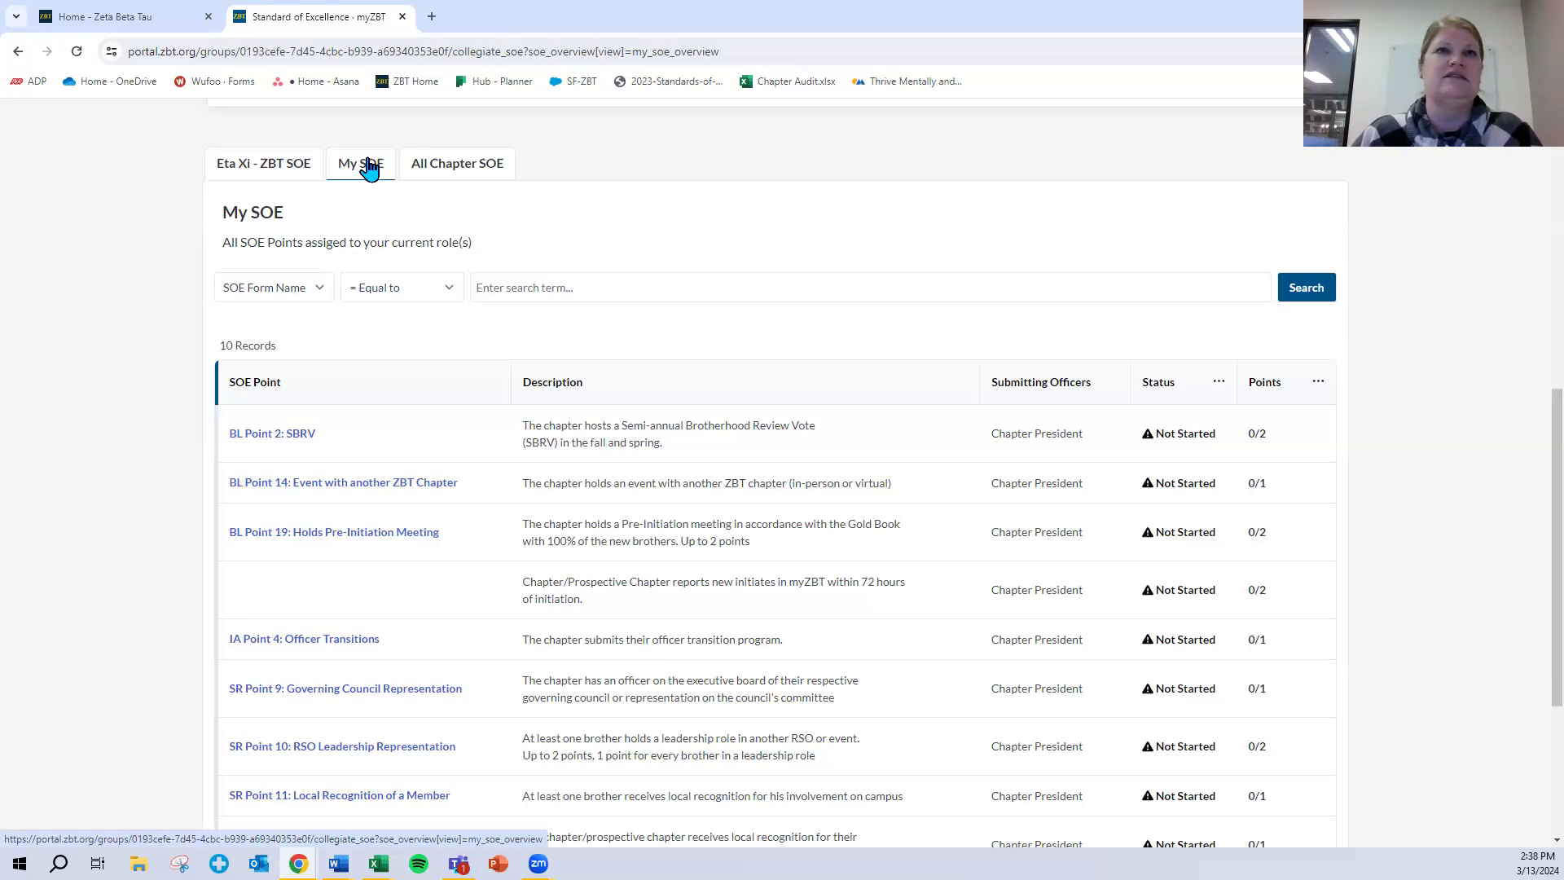
{"action": "left_click", "coordinate": [476, 170]}
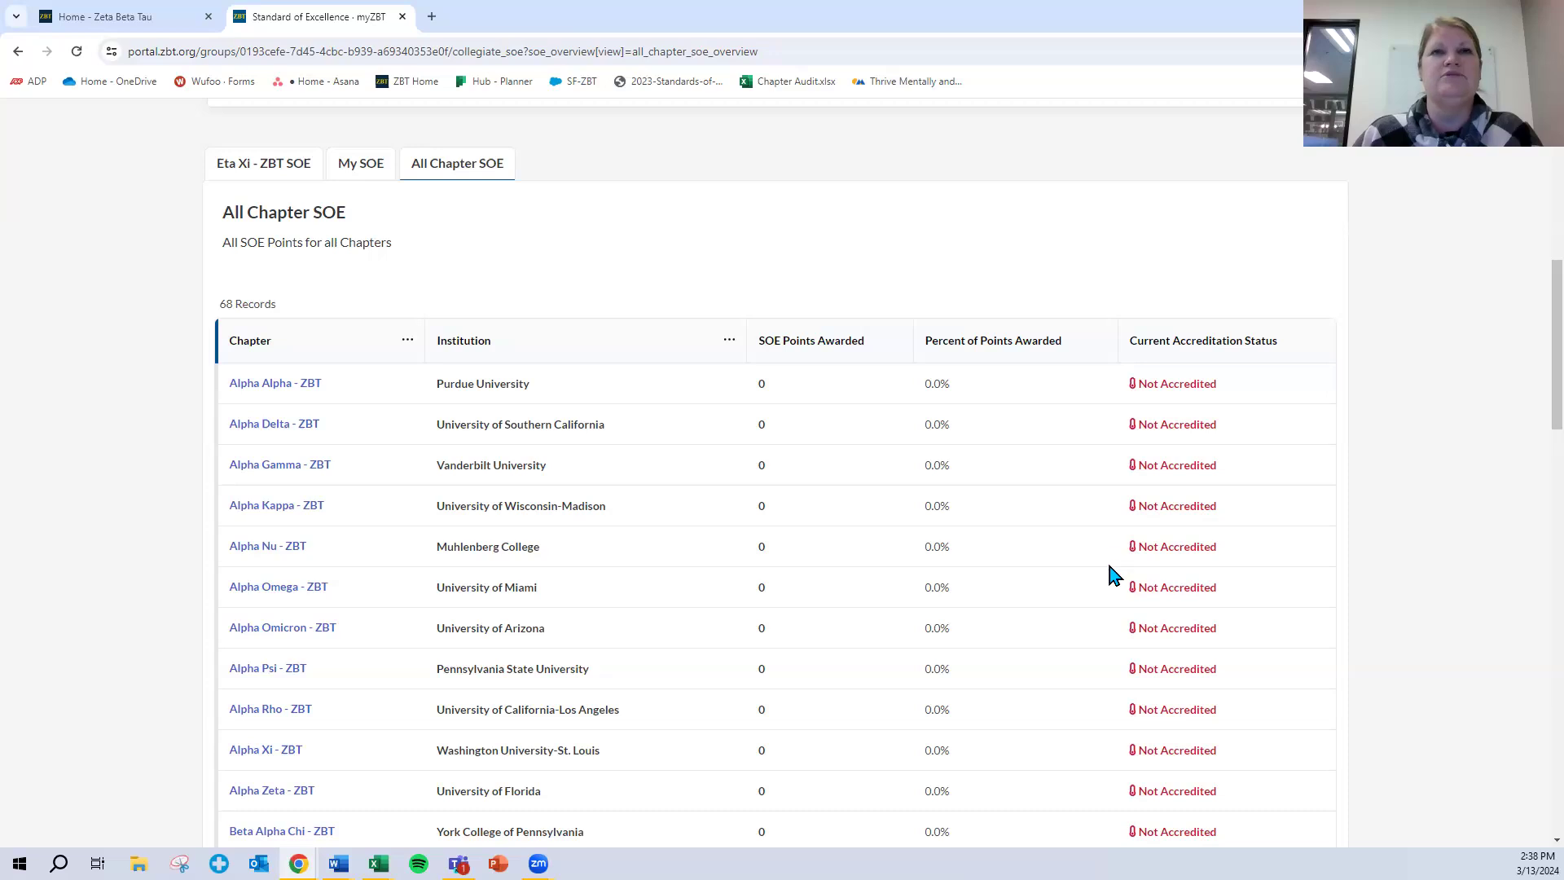
Step: Return to the page top and open the SOE category menu
{"action": "scroll", "coordinate": [1104, 580], "scroll_direction": "up", "scroll_amount": 8}
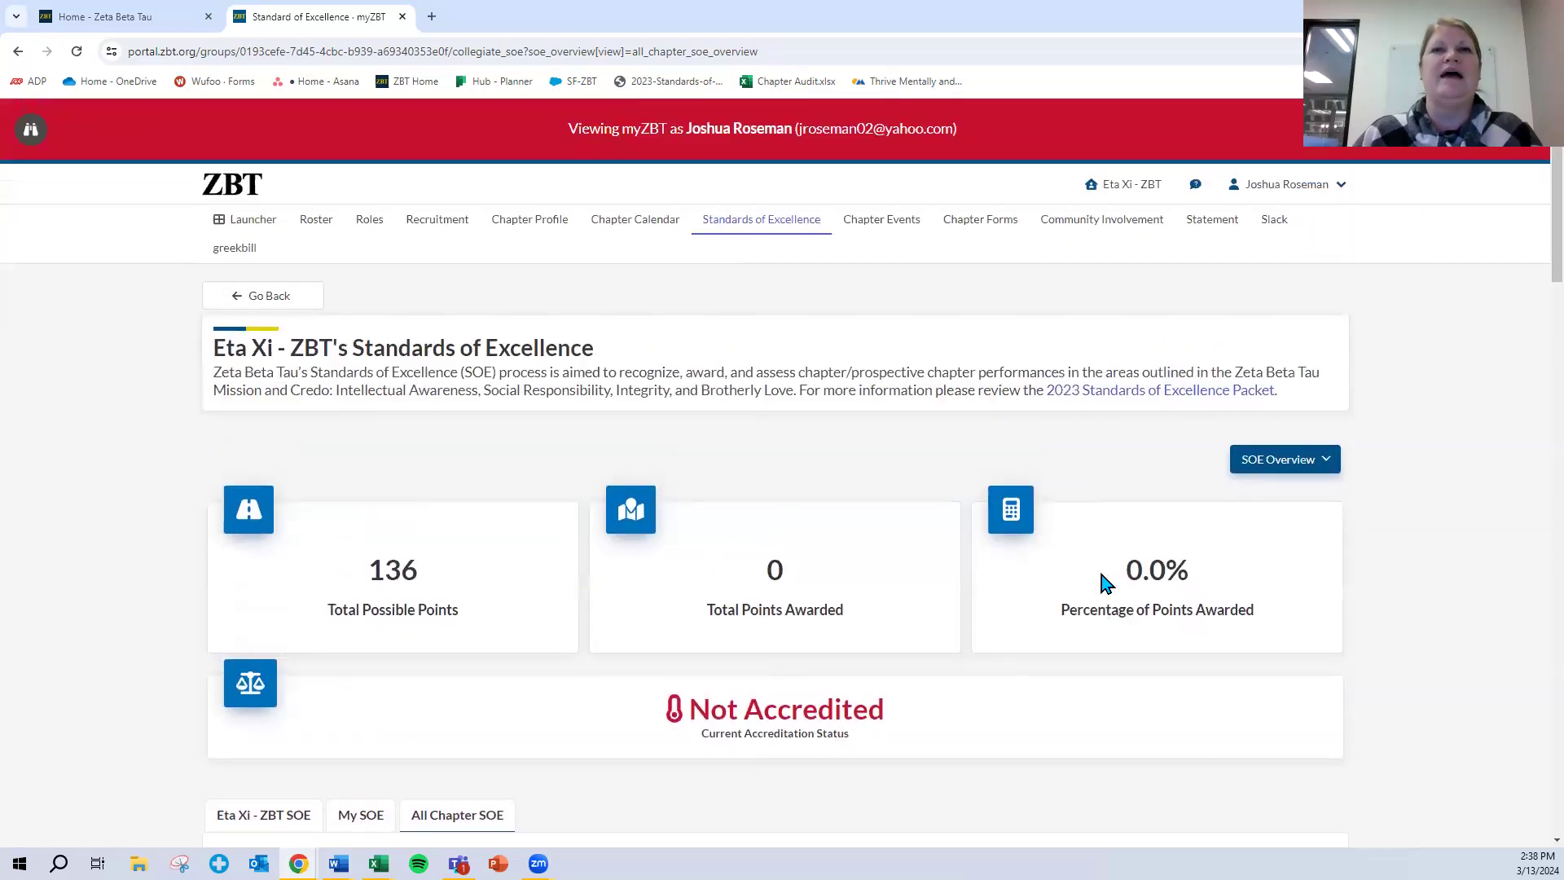
{"action": "left_click", "coordinate": [1250, 471]}
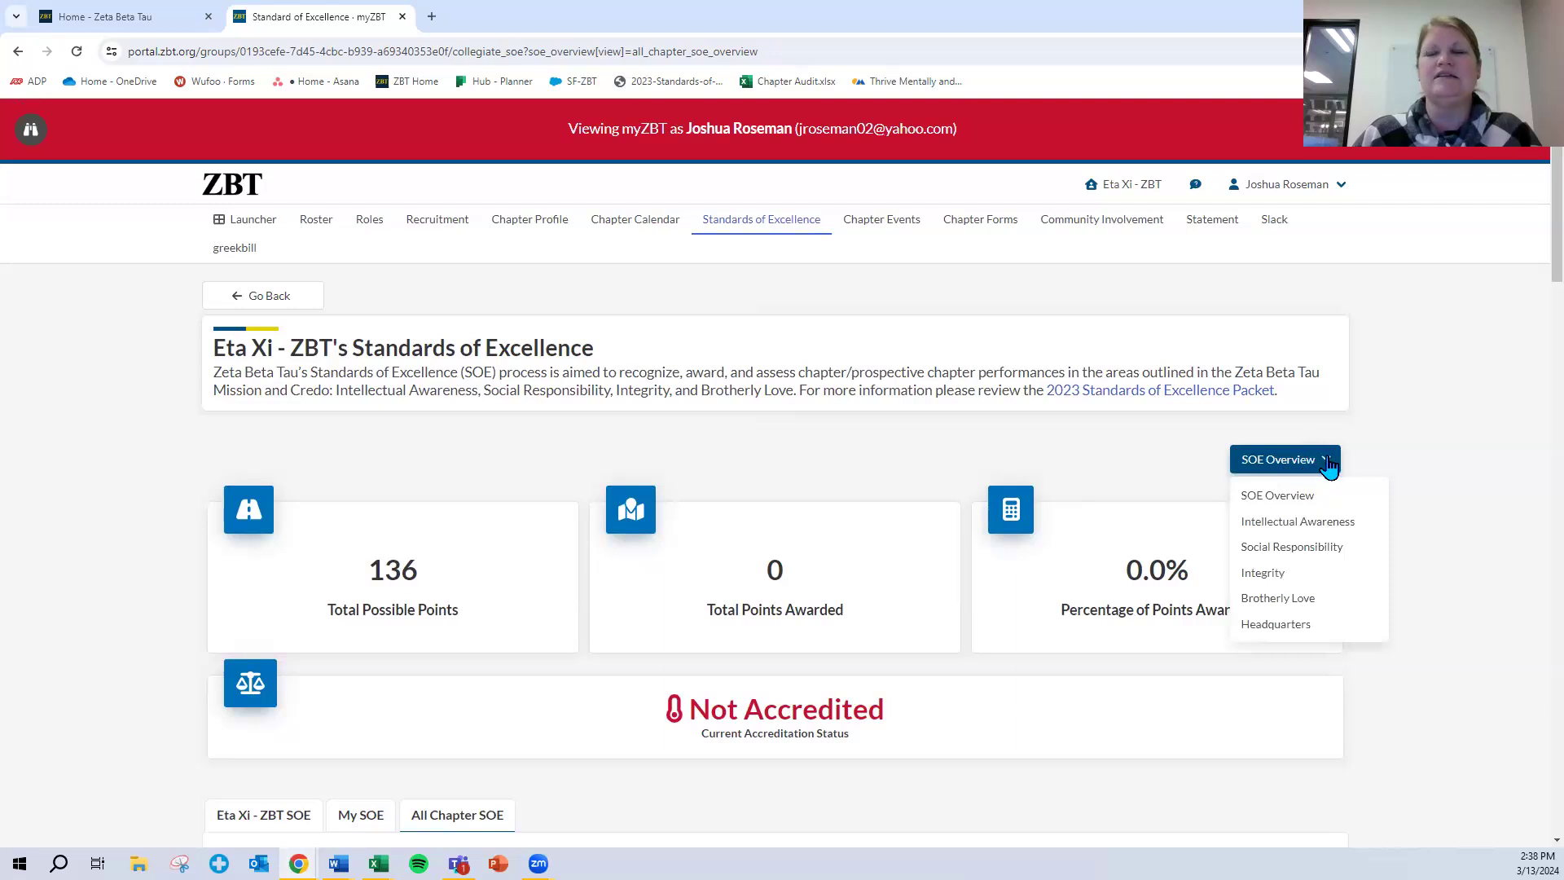
Step: Switch to the Intellectual Awareness category, showing 16 possible points
{"action": "left_click", "coordinate": [1312, 523]}
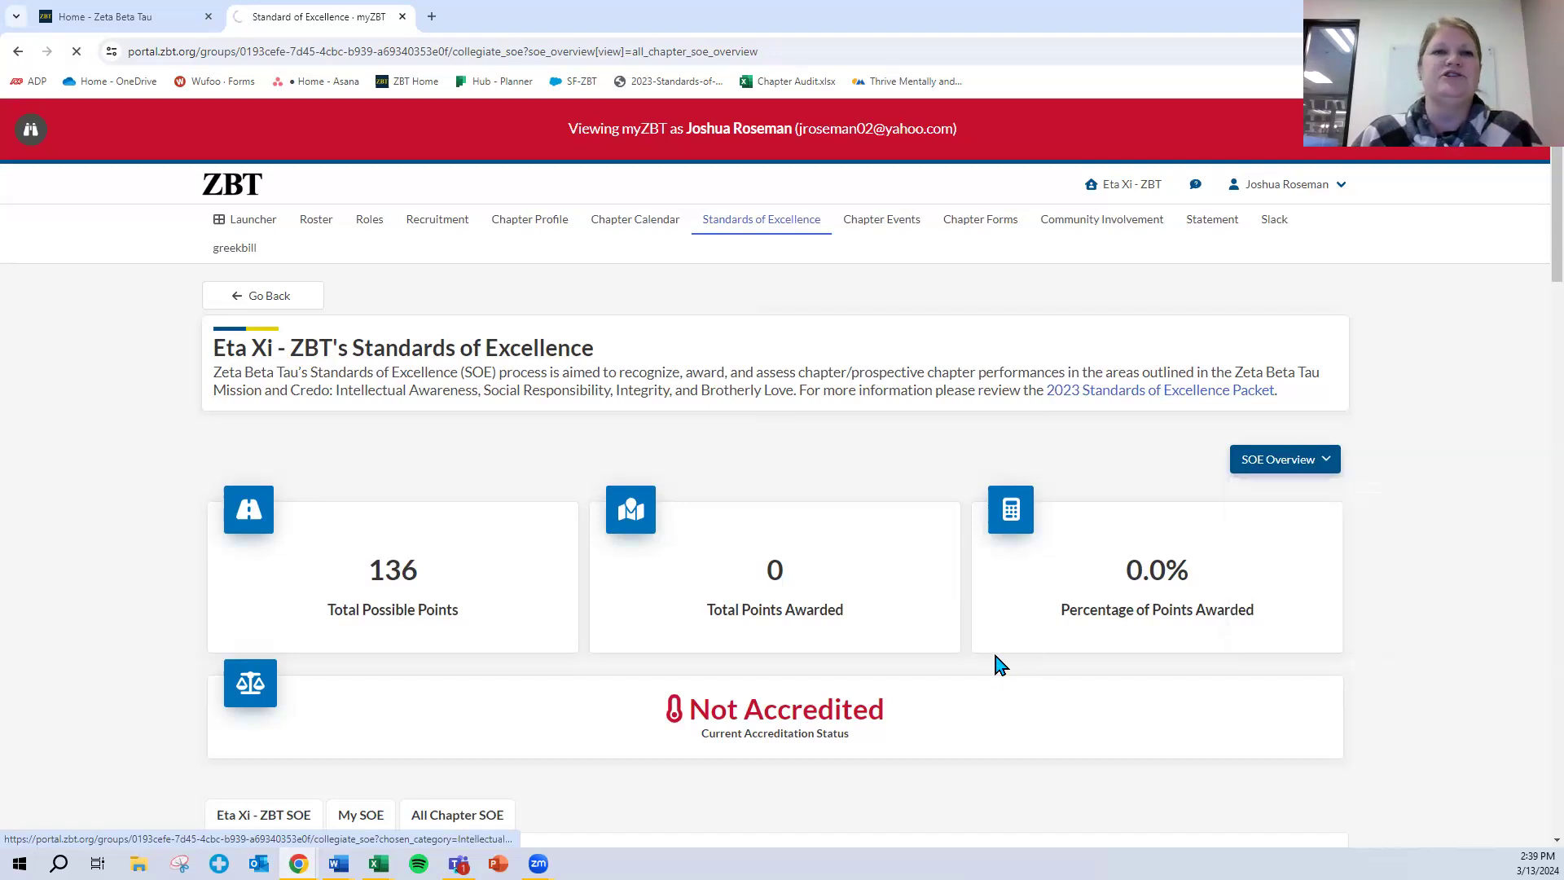
{"action": "scroll", "coordinate": [652, 659], "scroll_direction": "down", "scroll_amount": 3}
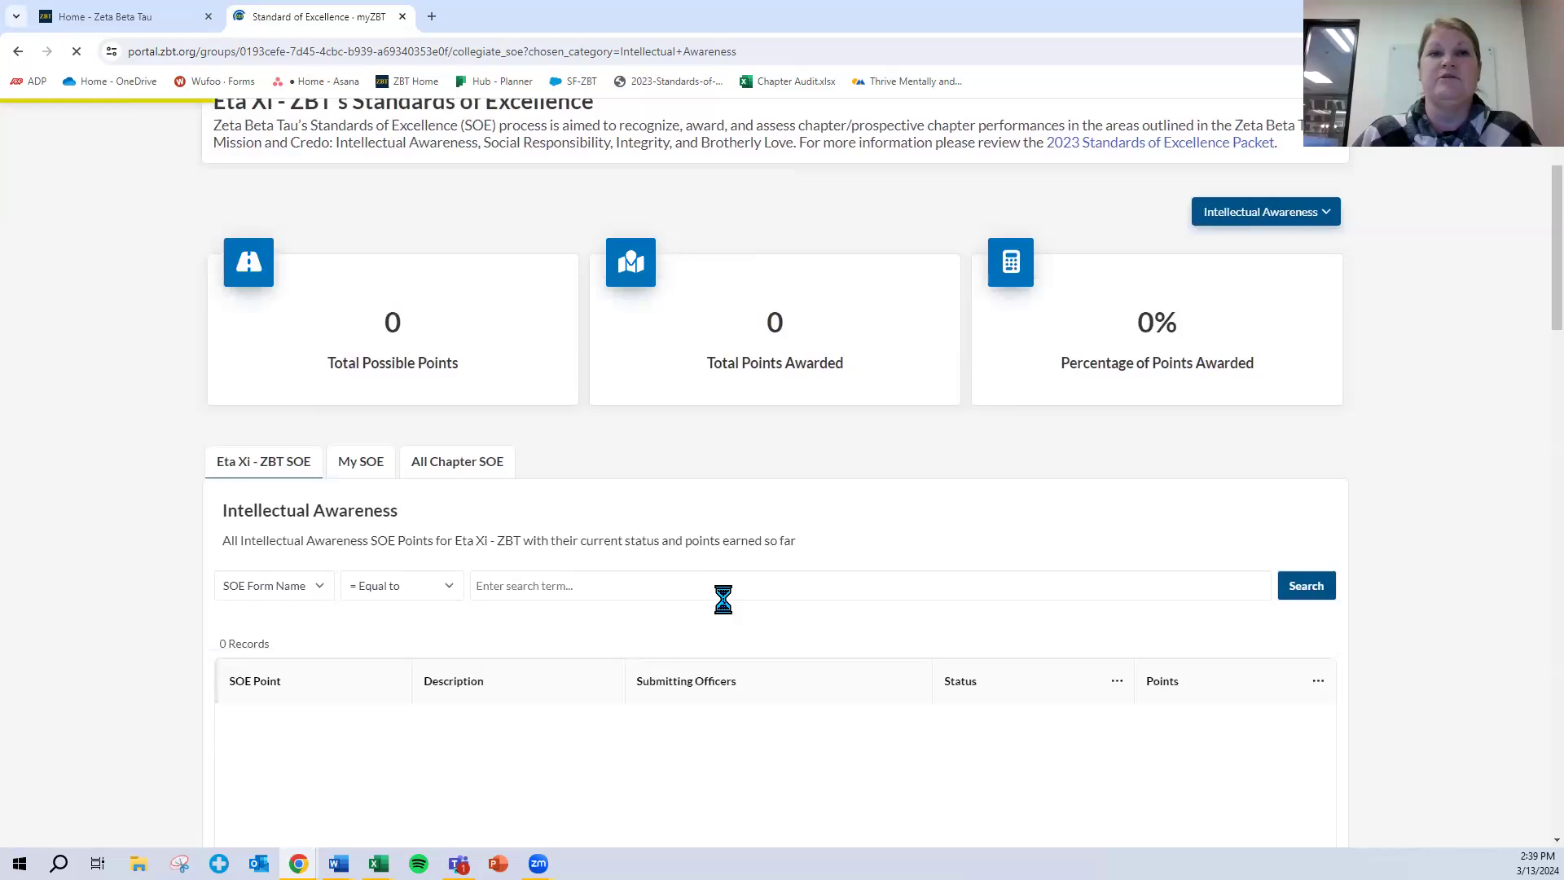
{"action": "scroll", "coordinate": [724, 599], "scroll_direction": "down", "scroll_amount": 2}
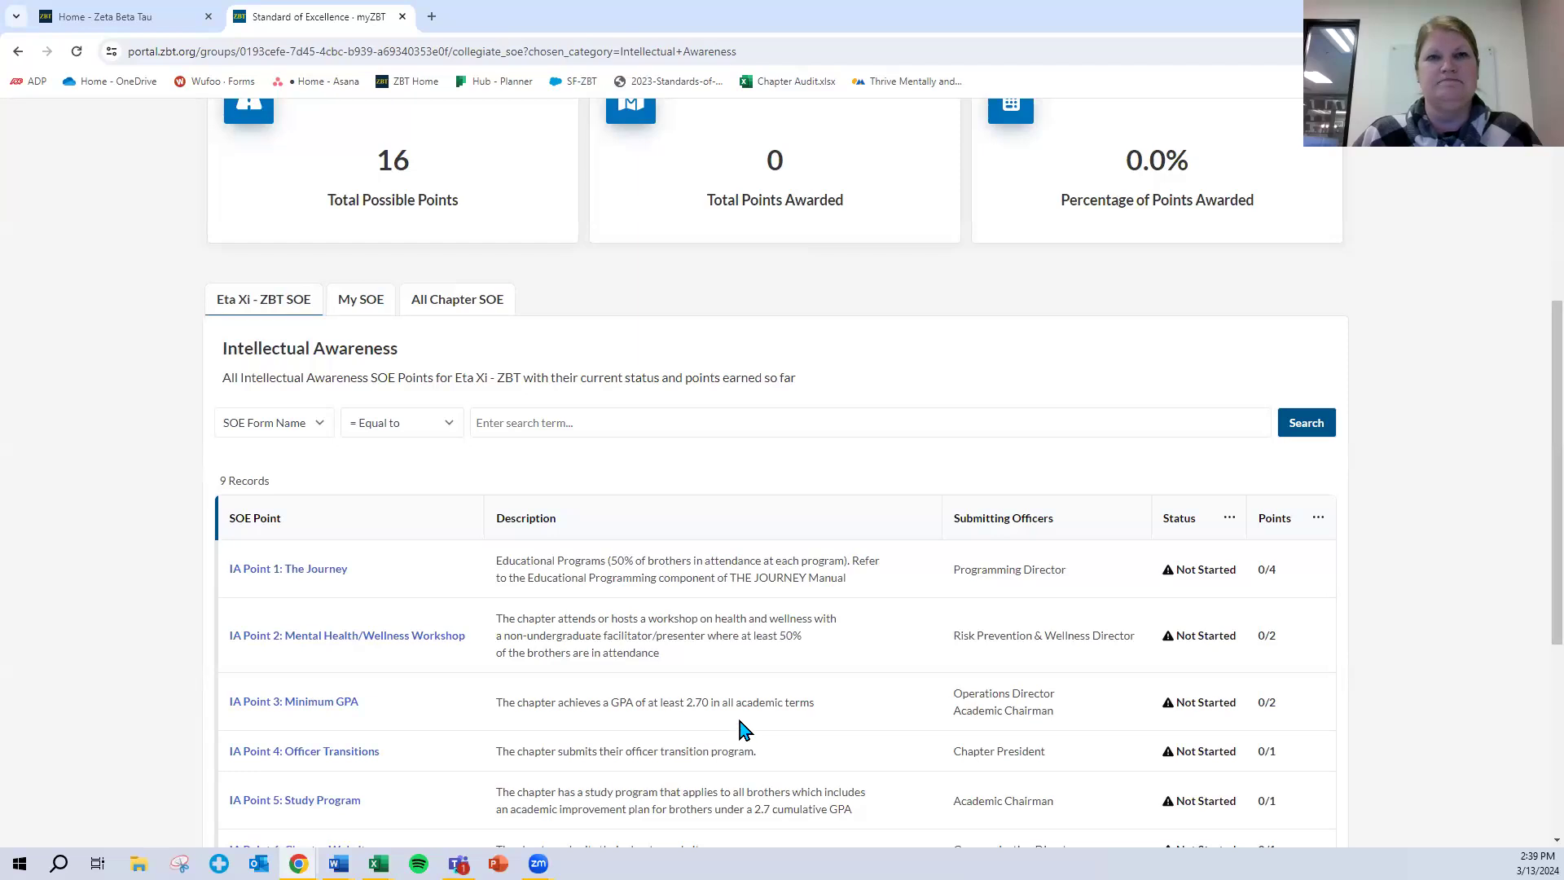
Step: Filter the points with a Contains 'brotherhood' search, which returns 0 records
{"action": "left_click", "coordinate": [320, 425]}
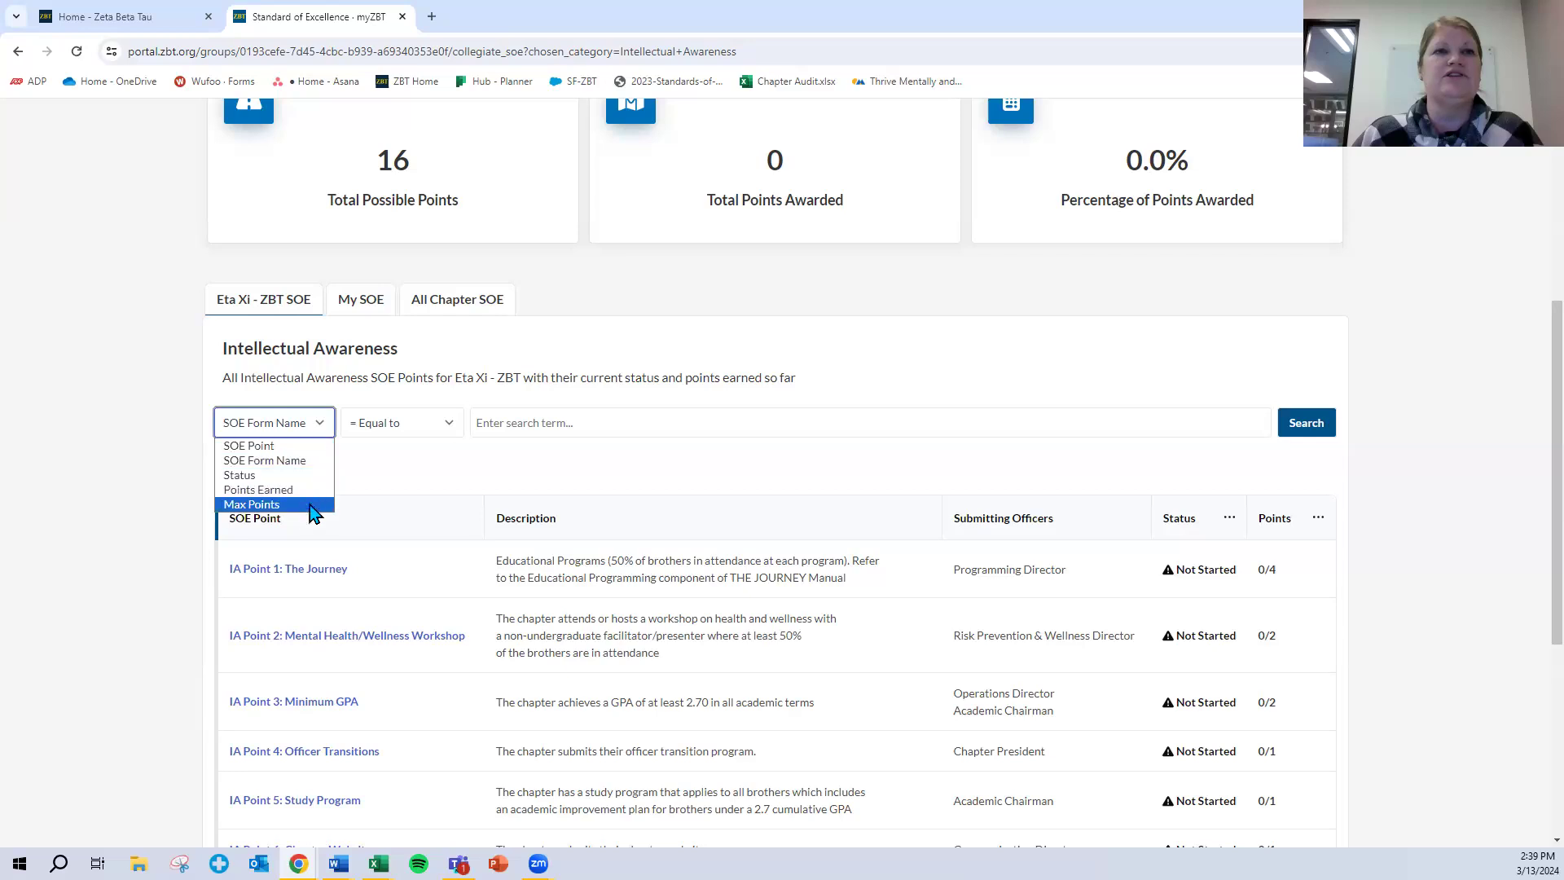
{"action": "left_click", "coordinate": [424, 422]}
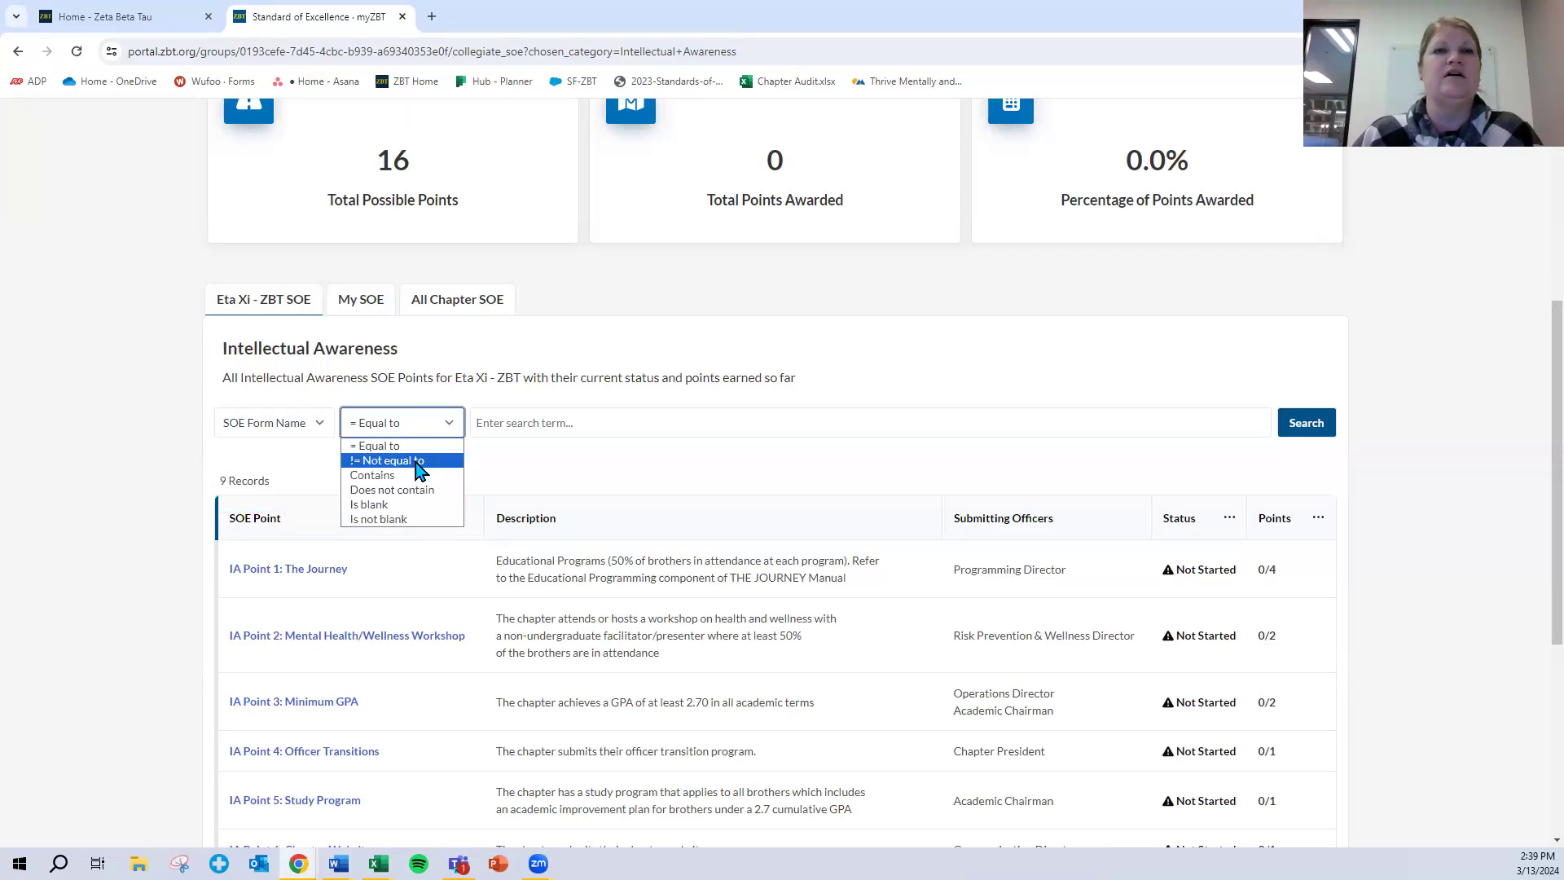
{"action": "left_click", "coordinate": [550, 424]}
{"action": "left_click", "coordinate": [320, 424]}
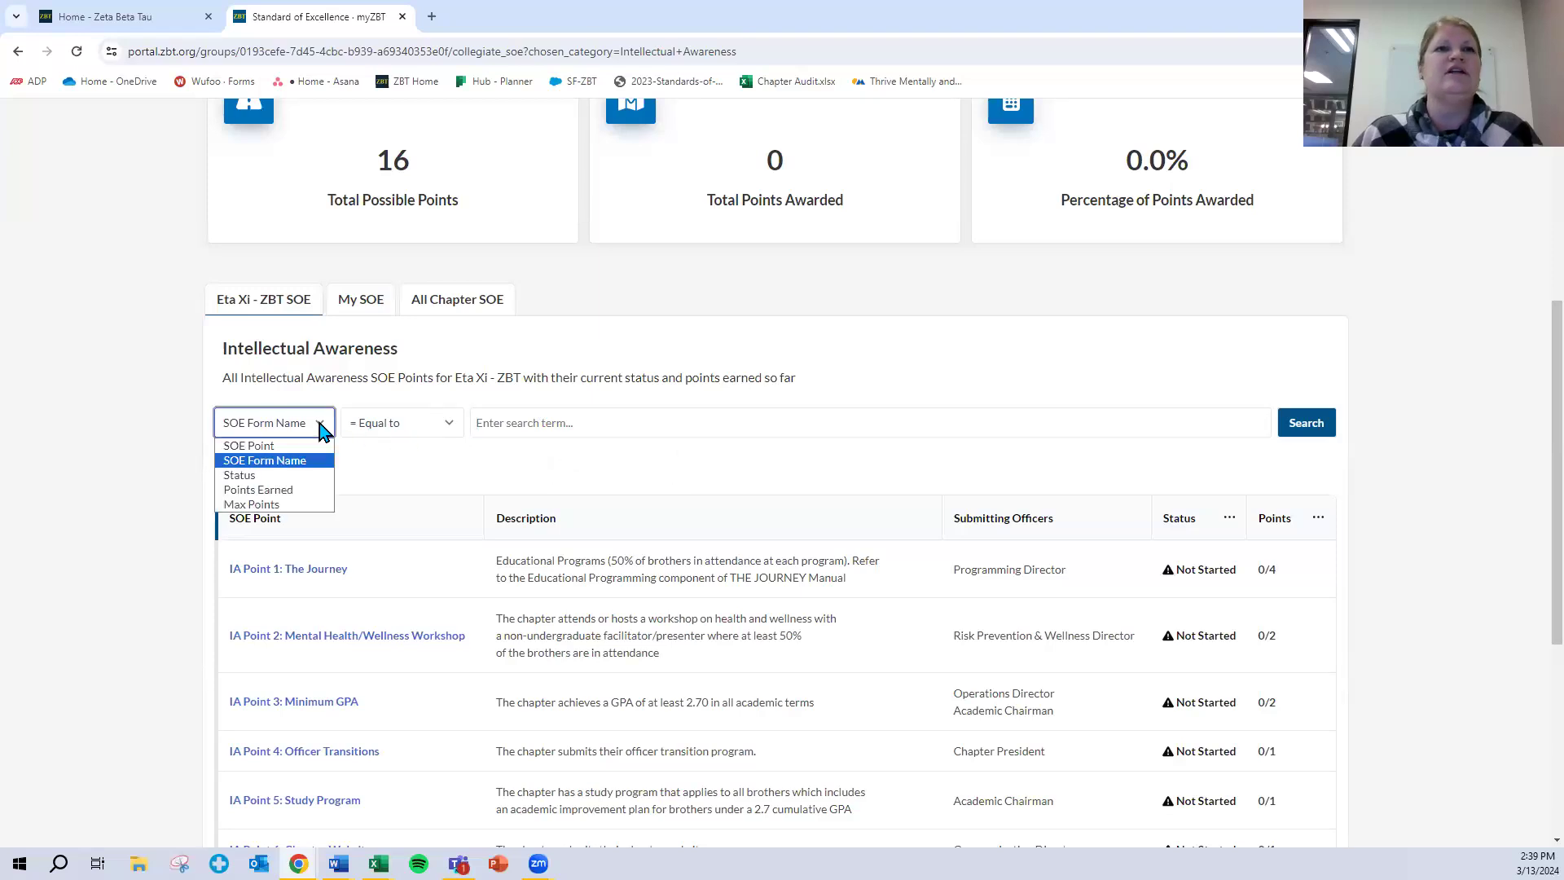
{"action": "left_click", "coordinate": [312, 445]}
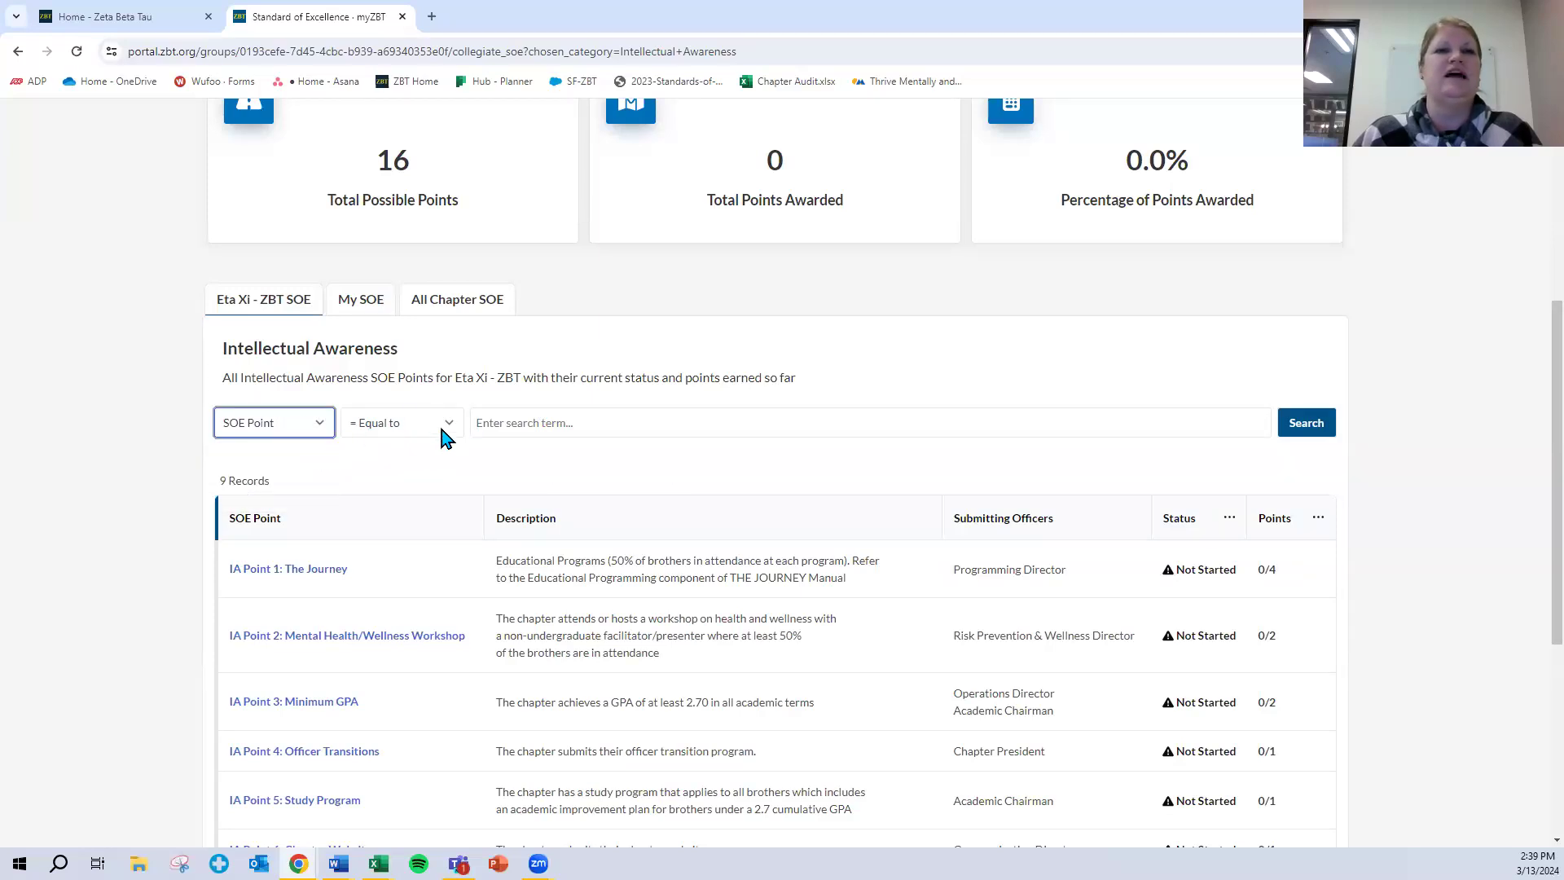
{"action": "left_click", "coordinate": [321, 424]}
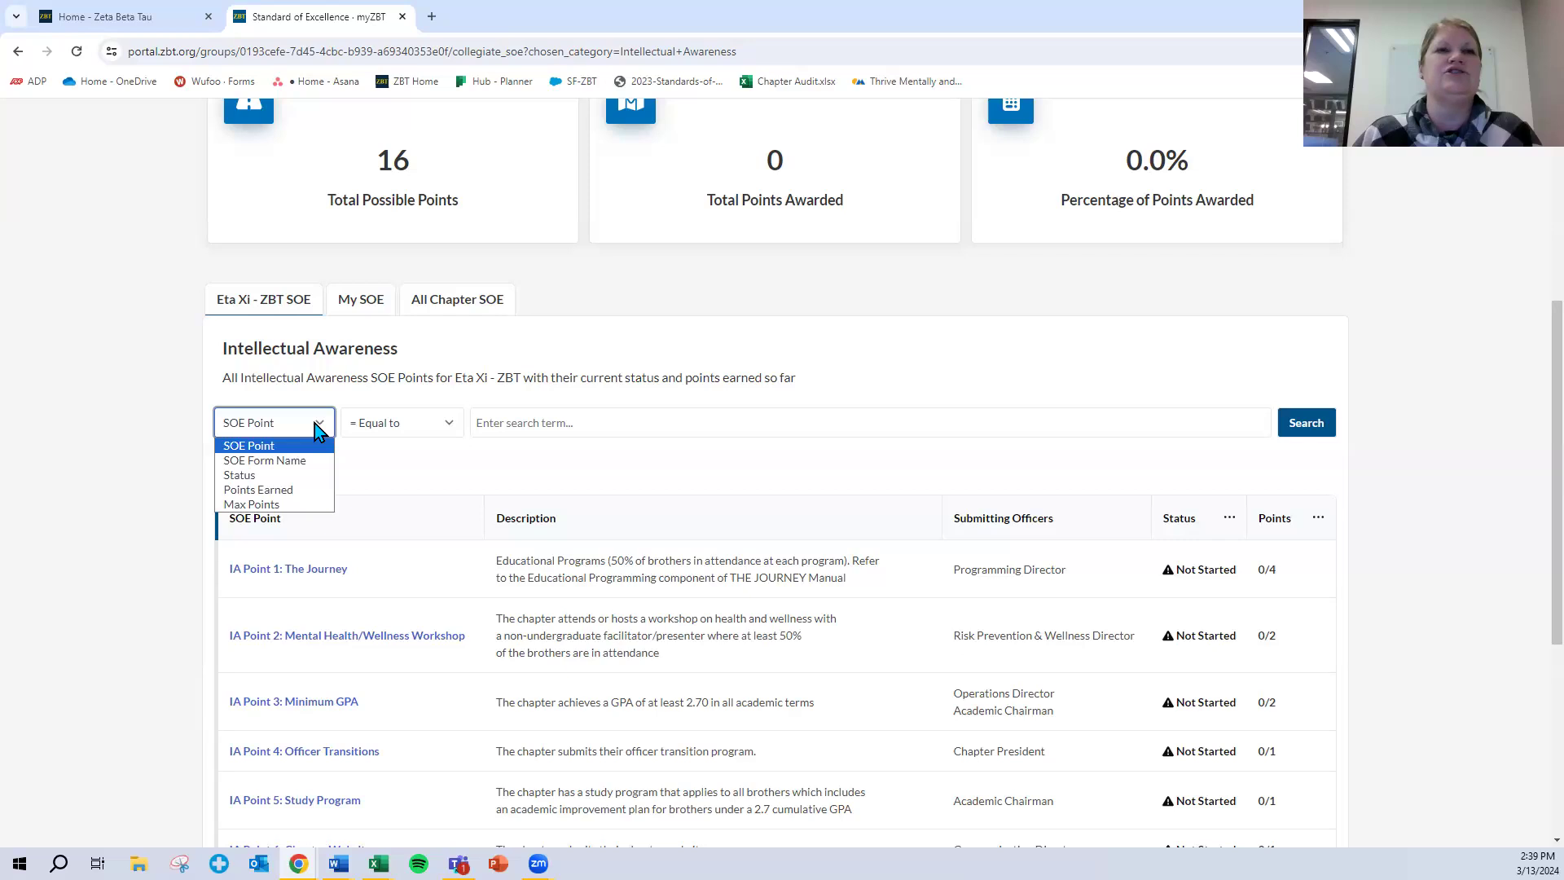
{"action": "left_click", "coordinate": [570, 422]}
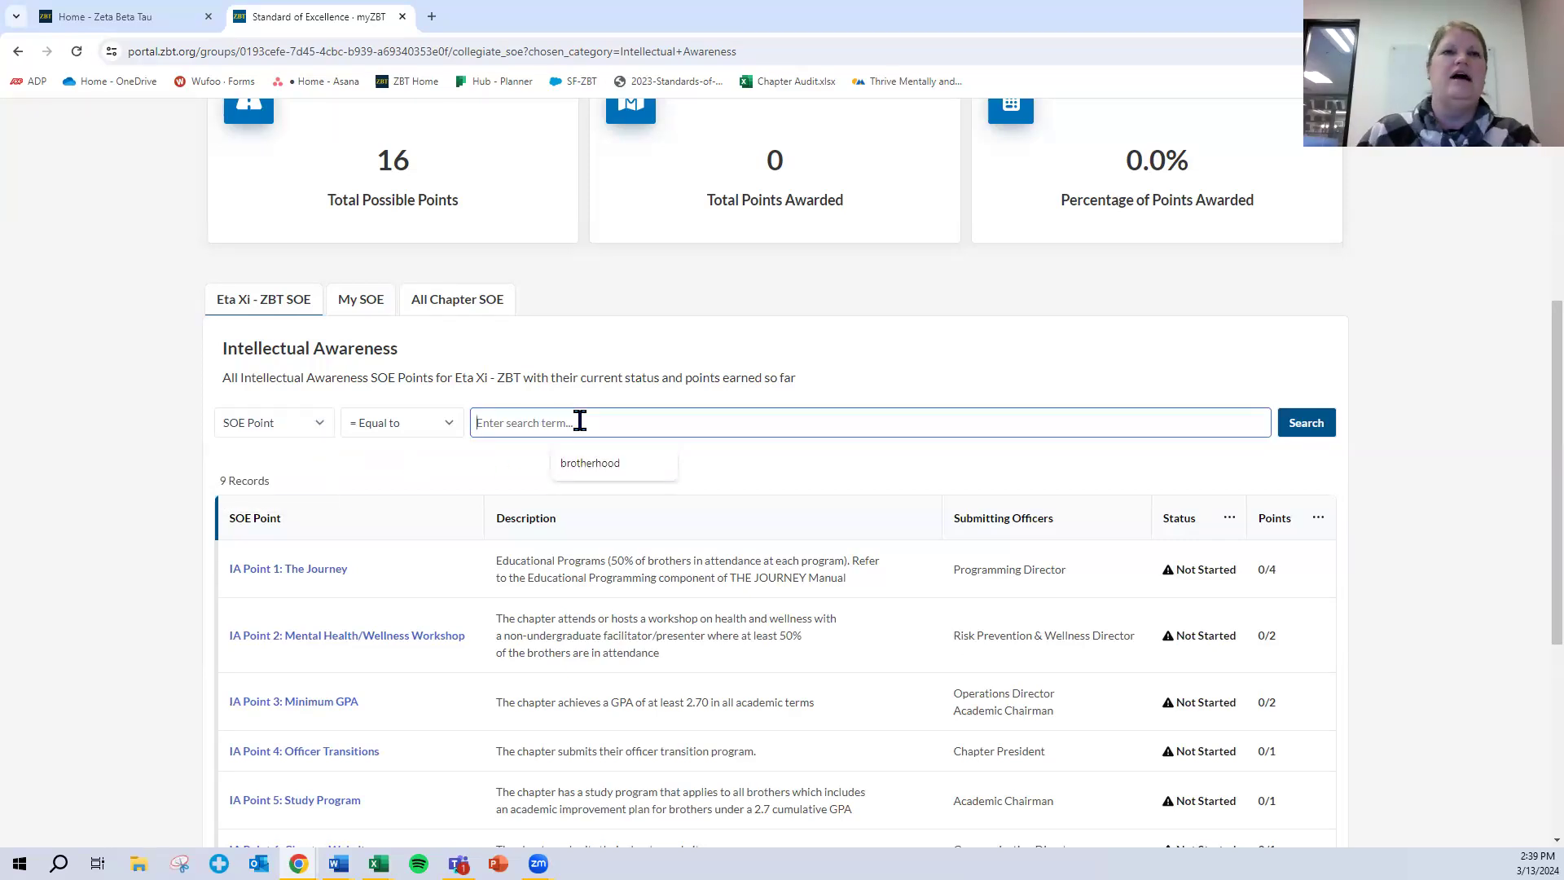
{"action": "left_click", "coordinate": [449, 423]}
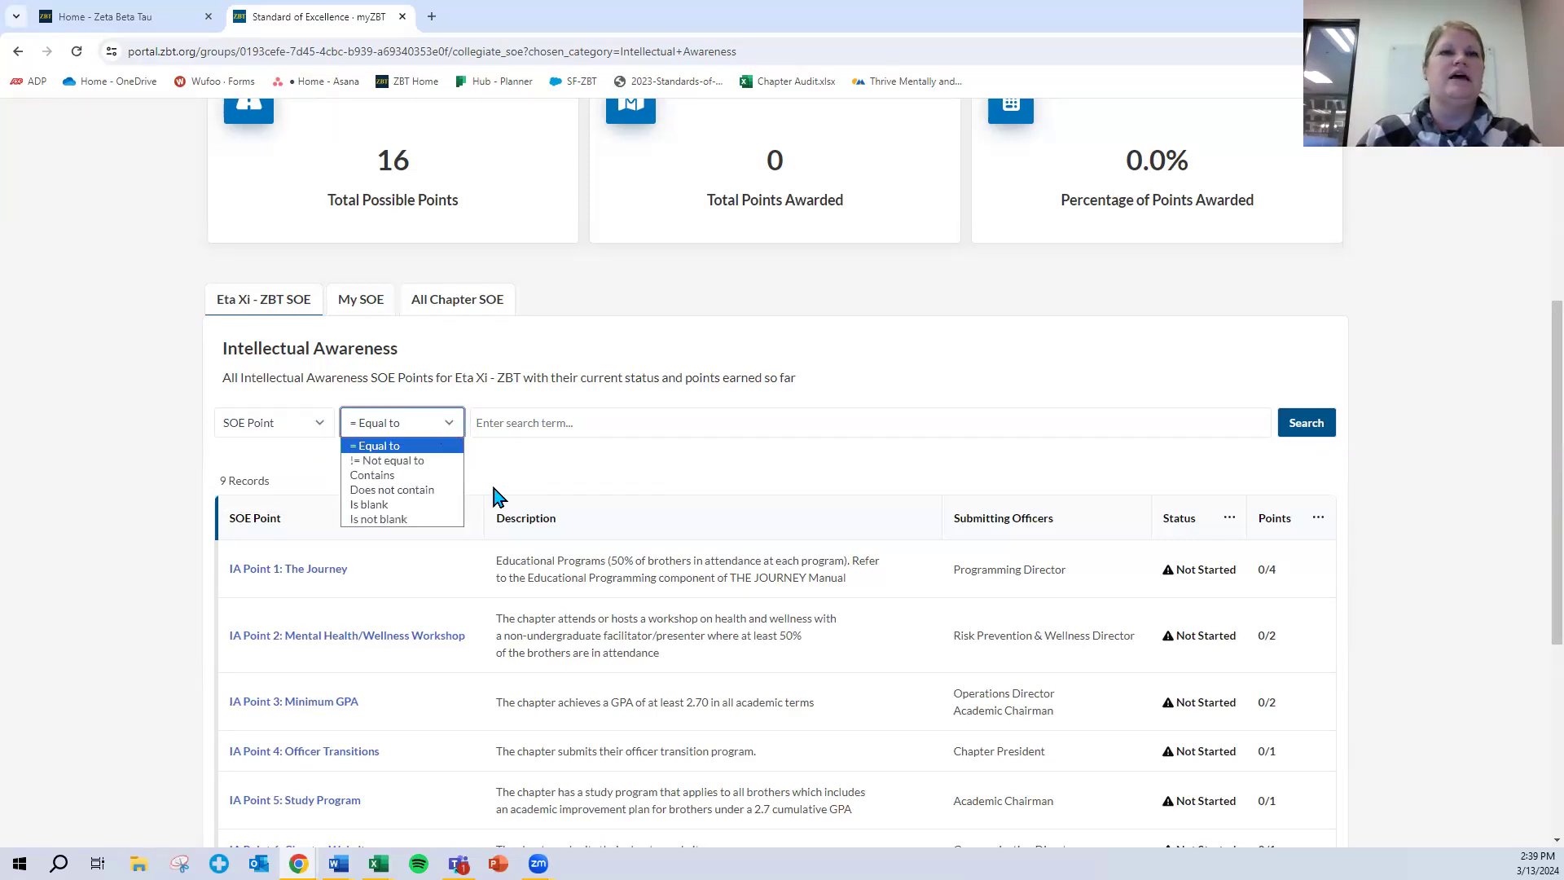
{"action": "left_click", "coordinate": [420, 476]}
{"action": "left_click", "coordinate": [504, 414]}
{"action": "type", "text": "brotherhood"}
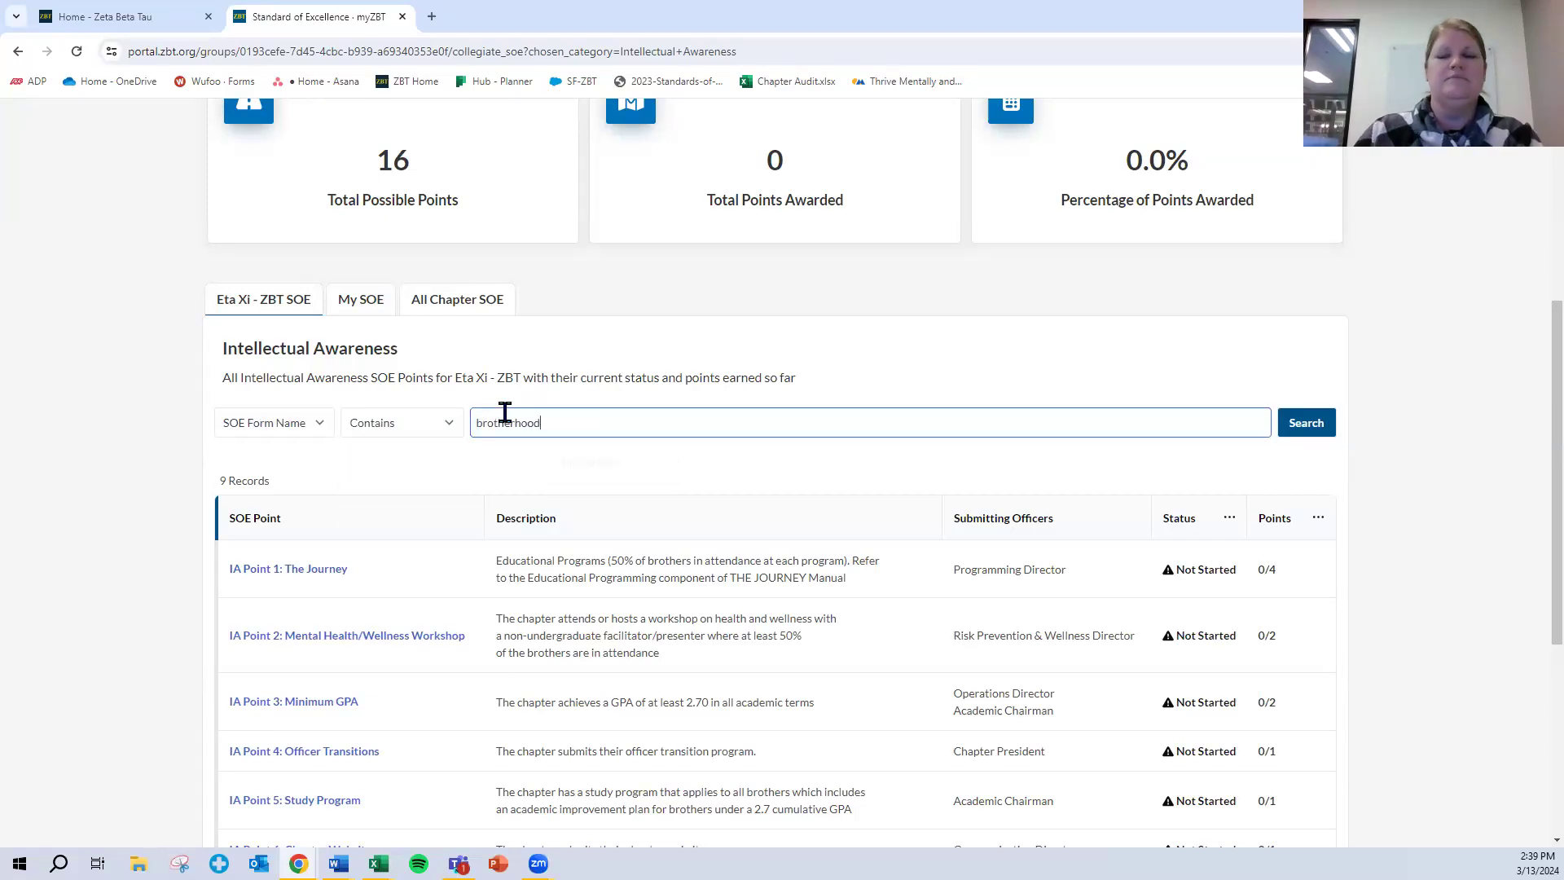
{"action": "key", "text": "Return"}
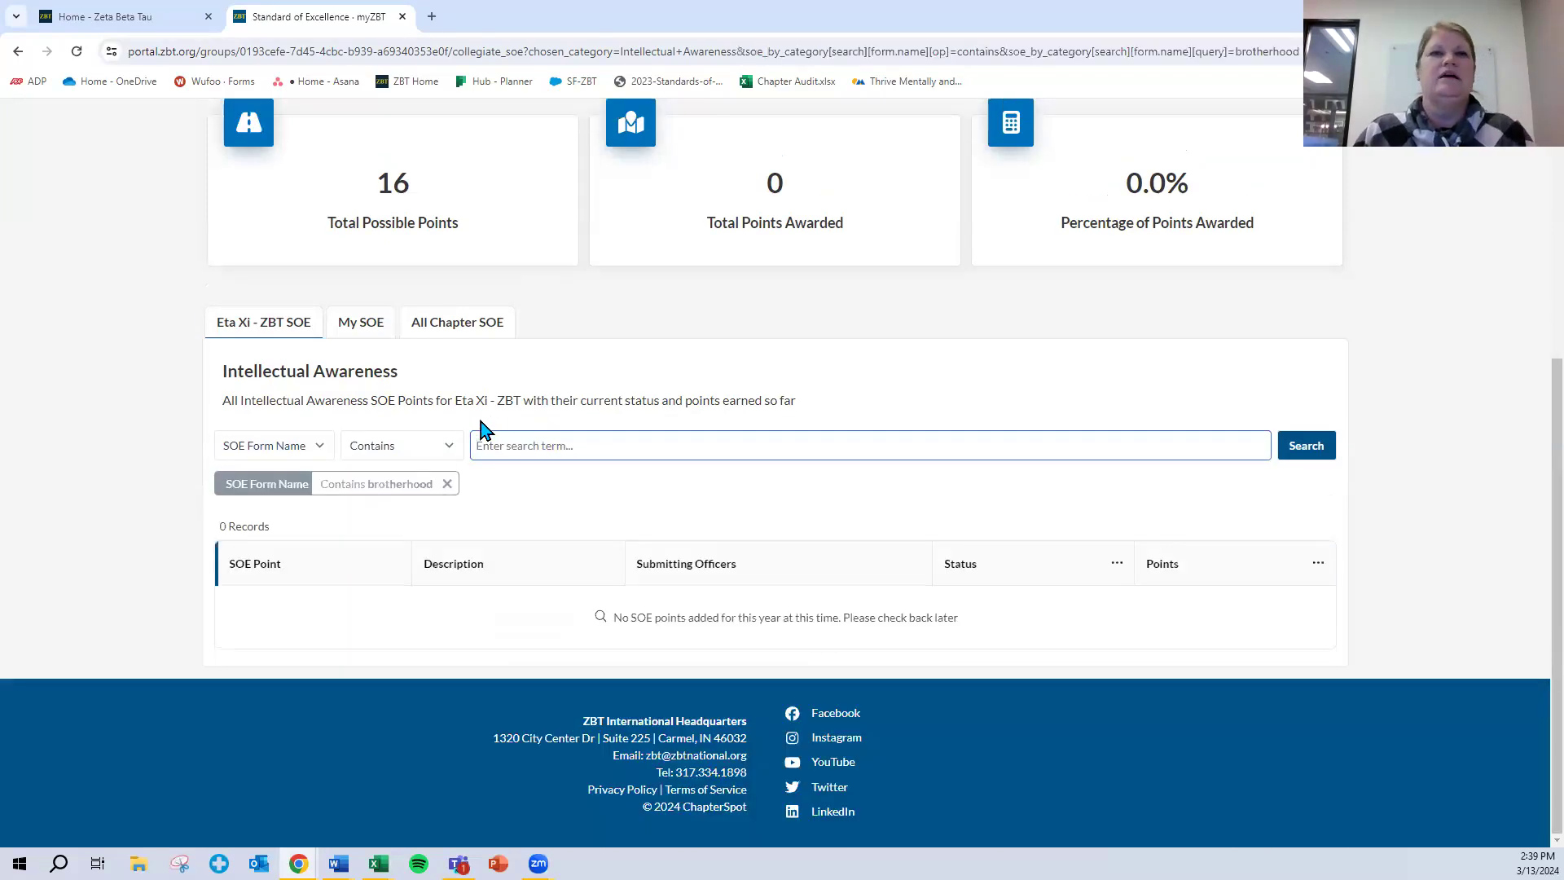
Step: Rerun the SOE Point Contains 'brotherhood' filter, then search again with an empty term
{"action": "left_click", "coordinate": [326, 444]}
{"action": "left_click", "coordinate": [306, 469]}
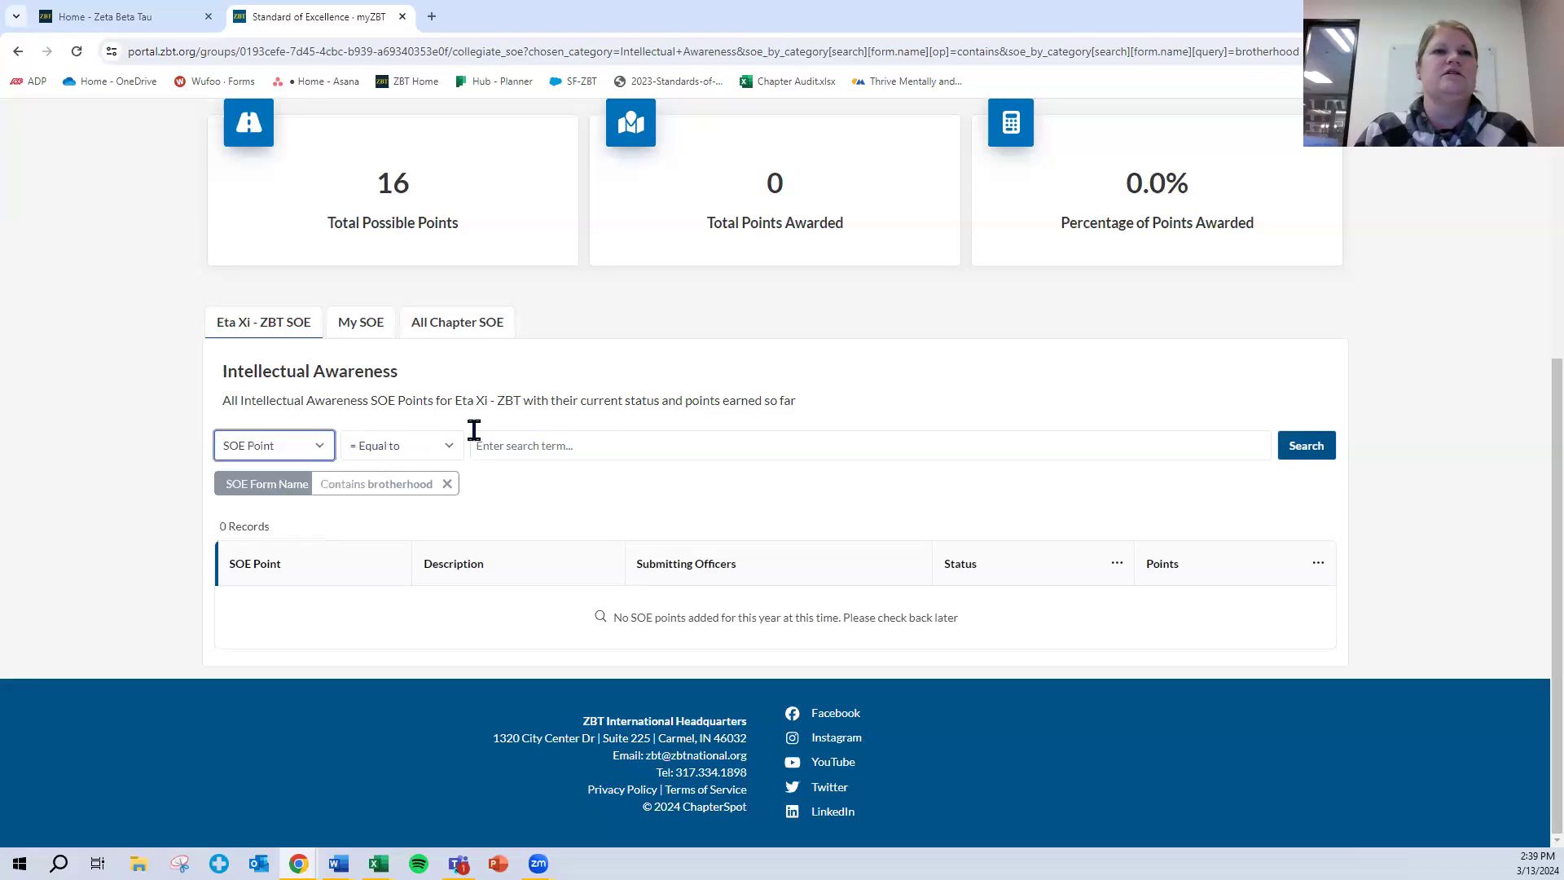
{"action": "left_click", "coordinate": [414, 448]}
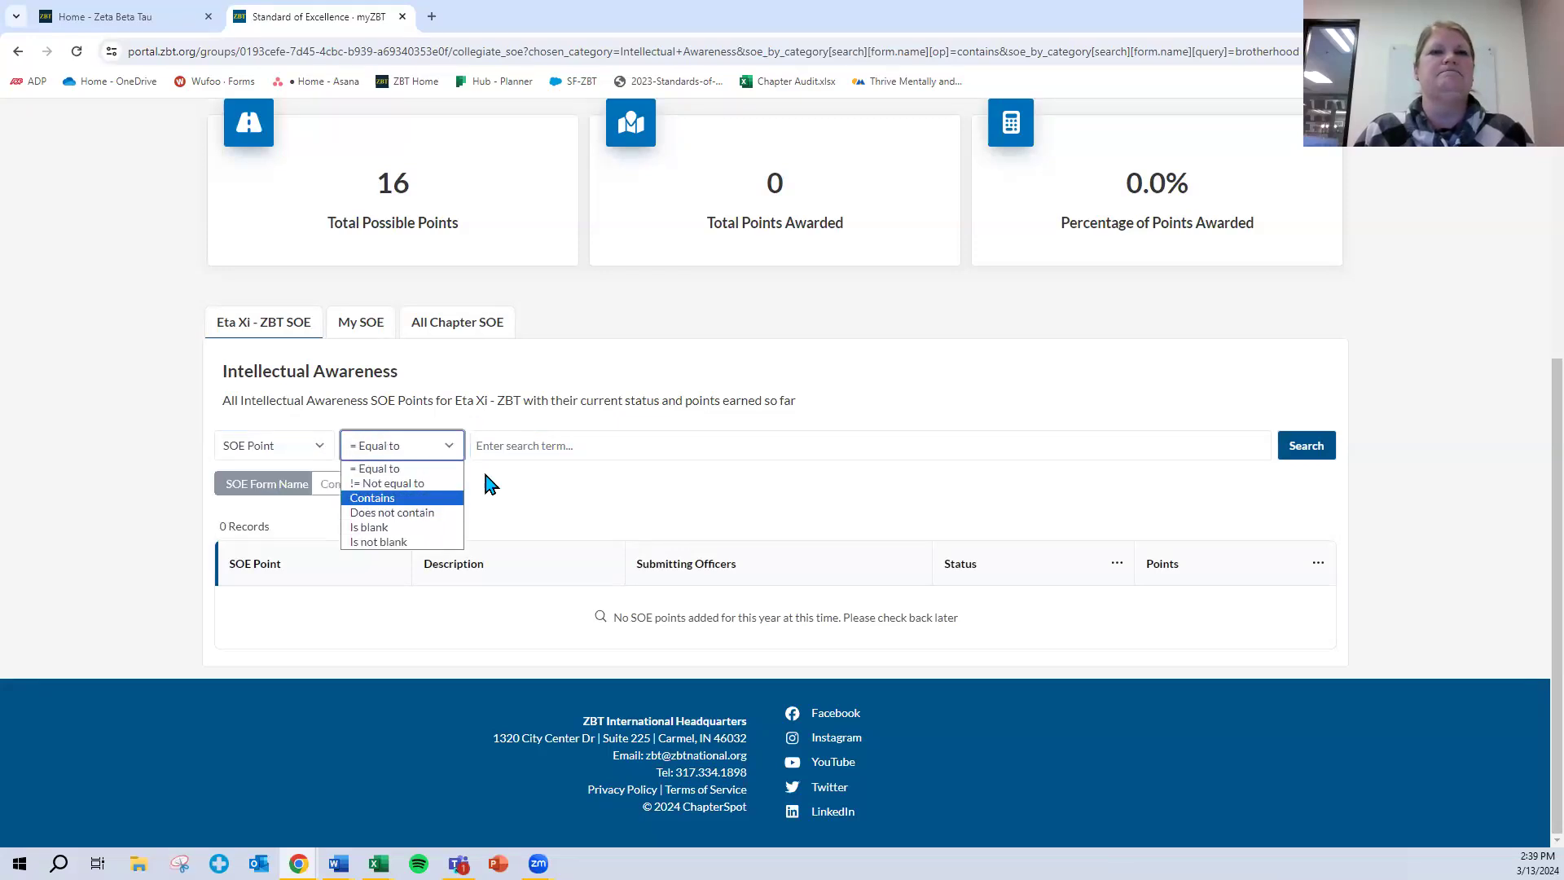
{"action": "left_click", "coordinate": [456, 498]}
{"action": "left_click", "coordinate": [513, 447]}
{"action": "type", "text": "brotherhood"}
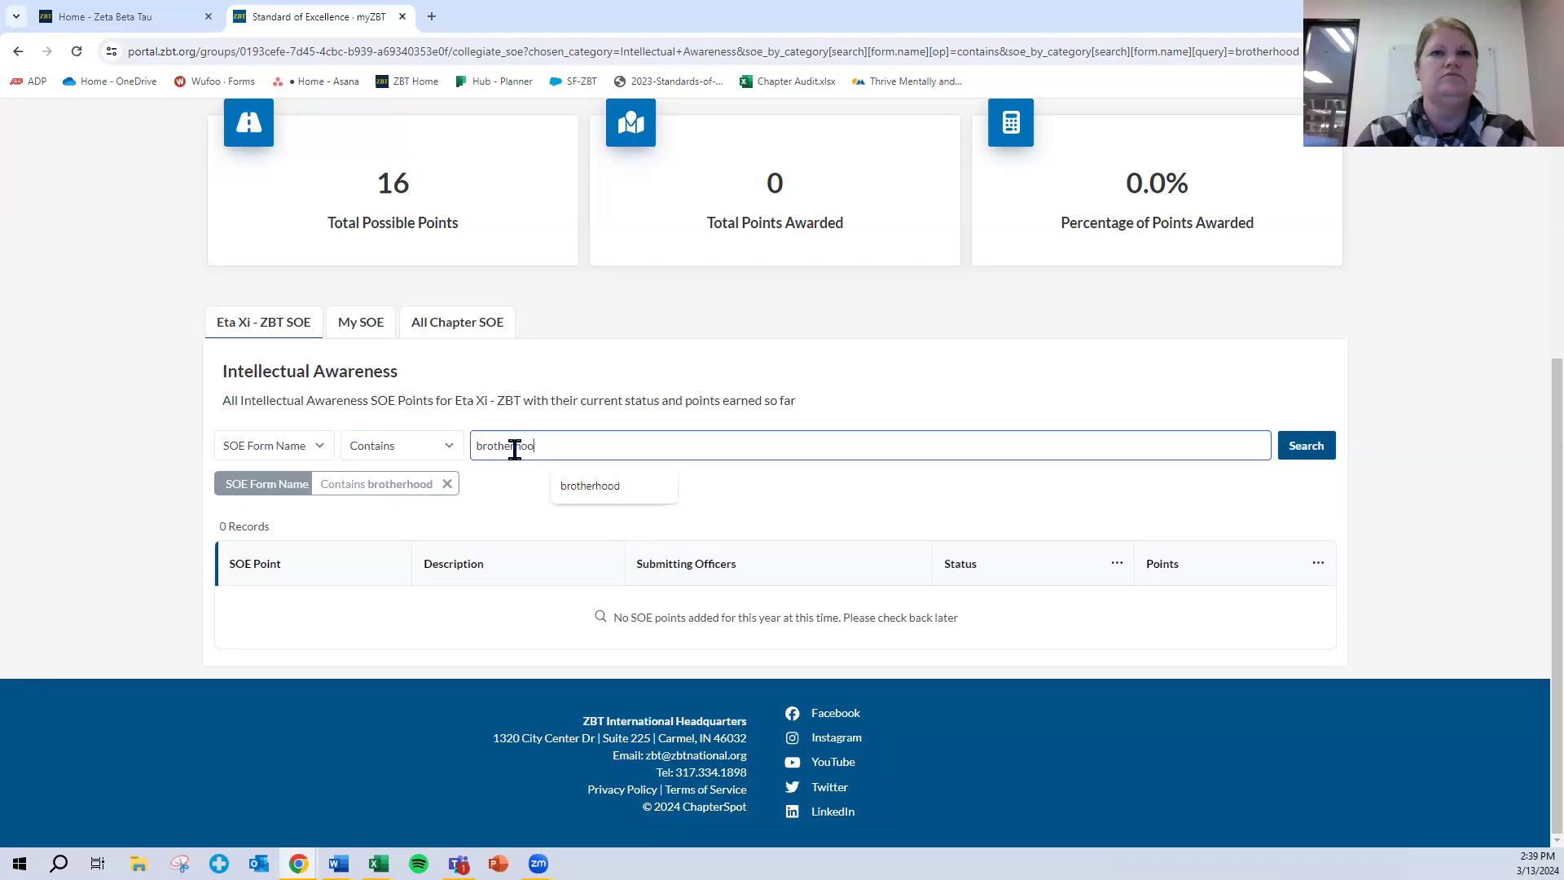
{"action": "key", "text": "Return"}
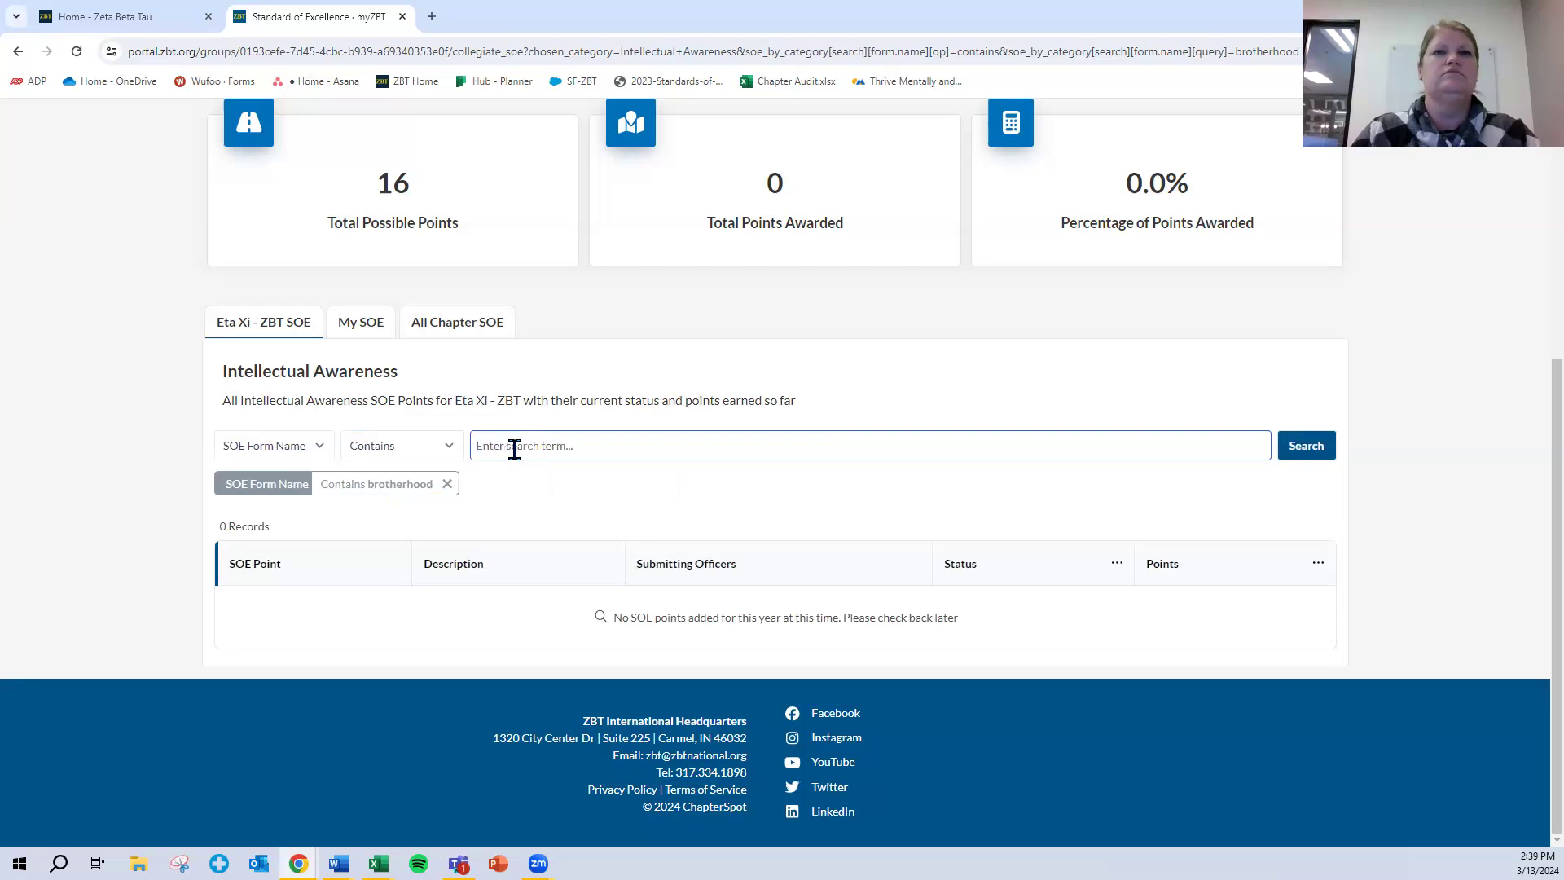
{"action": "left_click", "coordinate": [1302, 446]}
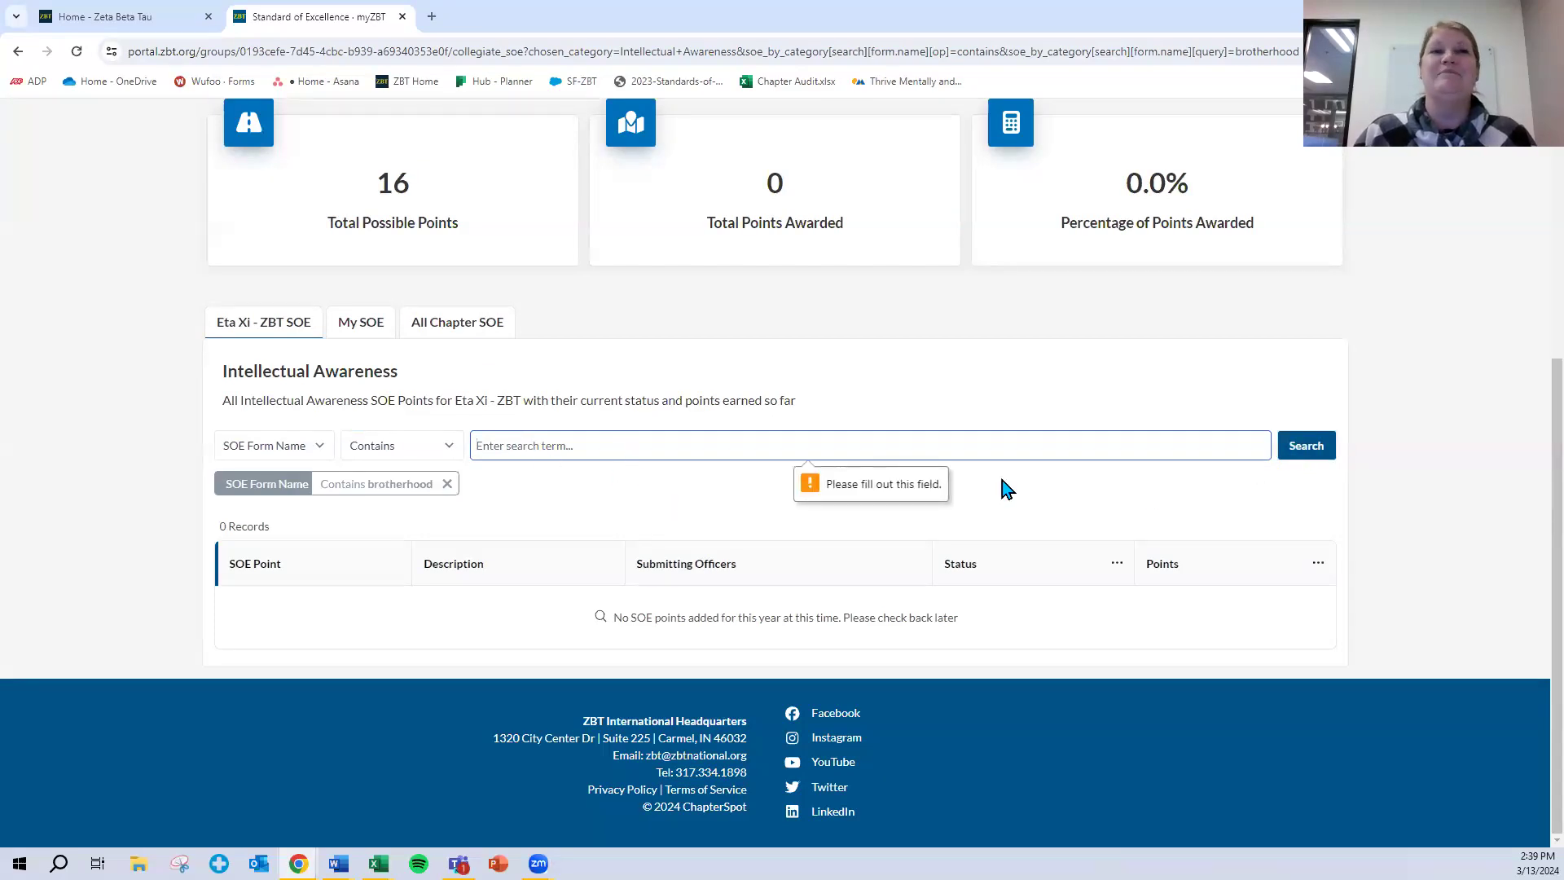
{"action": "scroll", "coordinate": [1253, 363], "scroll_direction": "up", "scroll_amount": 4}
{"action": "left_click", "coordinate": [1261, 398]}
Step: Switch to SOE Overview and filter form names containing 'brotherhood', leaving three points
{"action": "left_click", "coordinate": [1236, 434]}
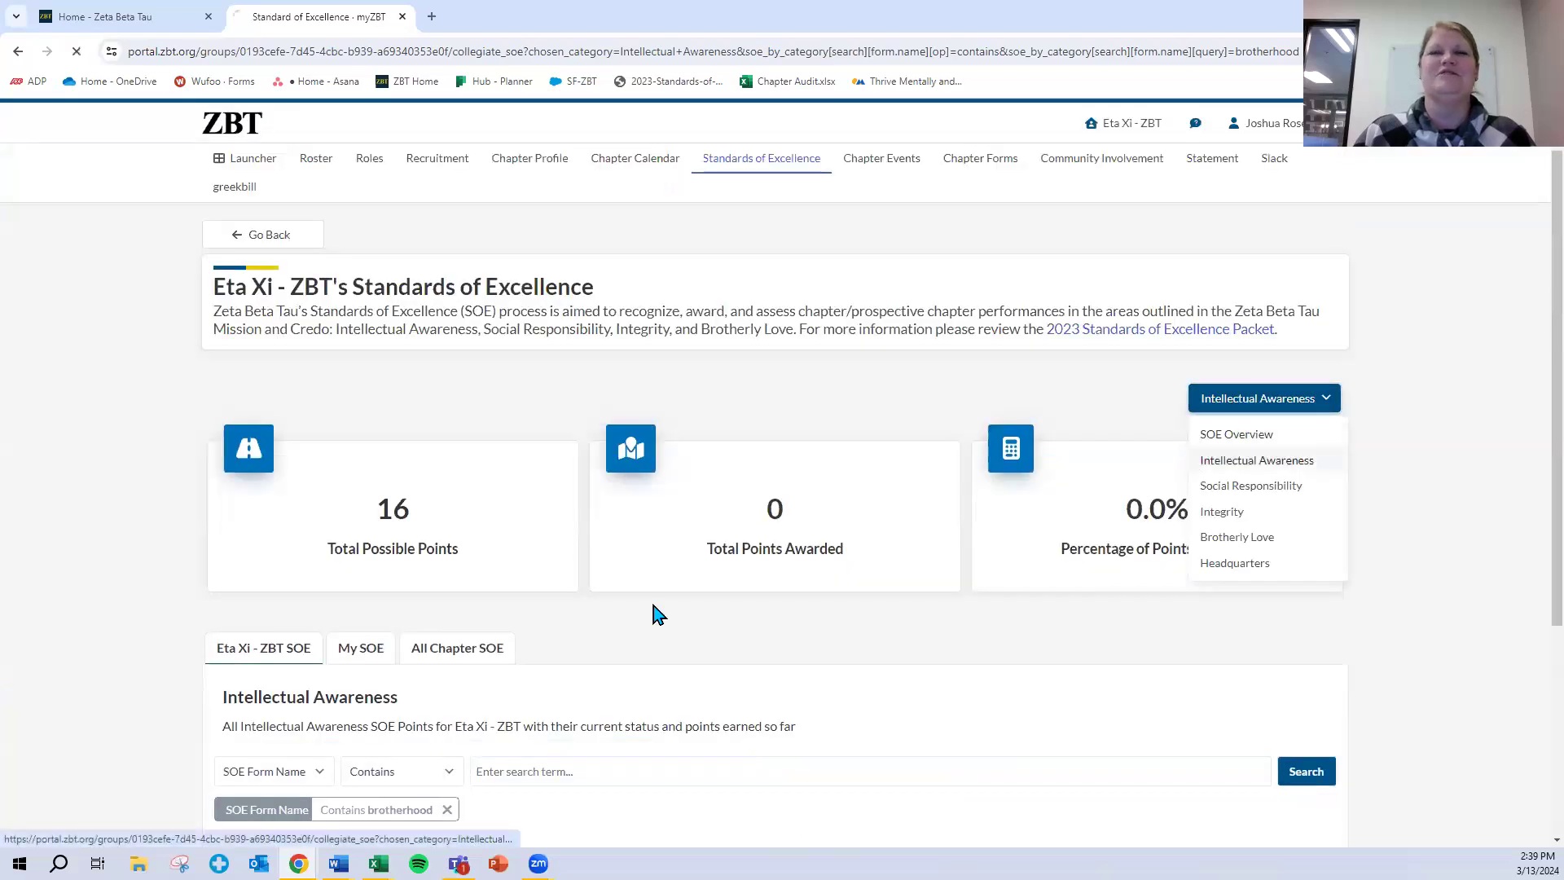
{"action": "scroll", "coordinate": [570, 628], "scroll_direction": "down", "scroll_amount": 4}
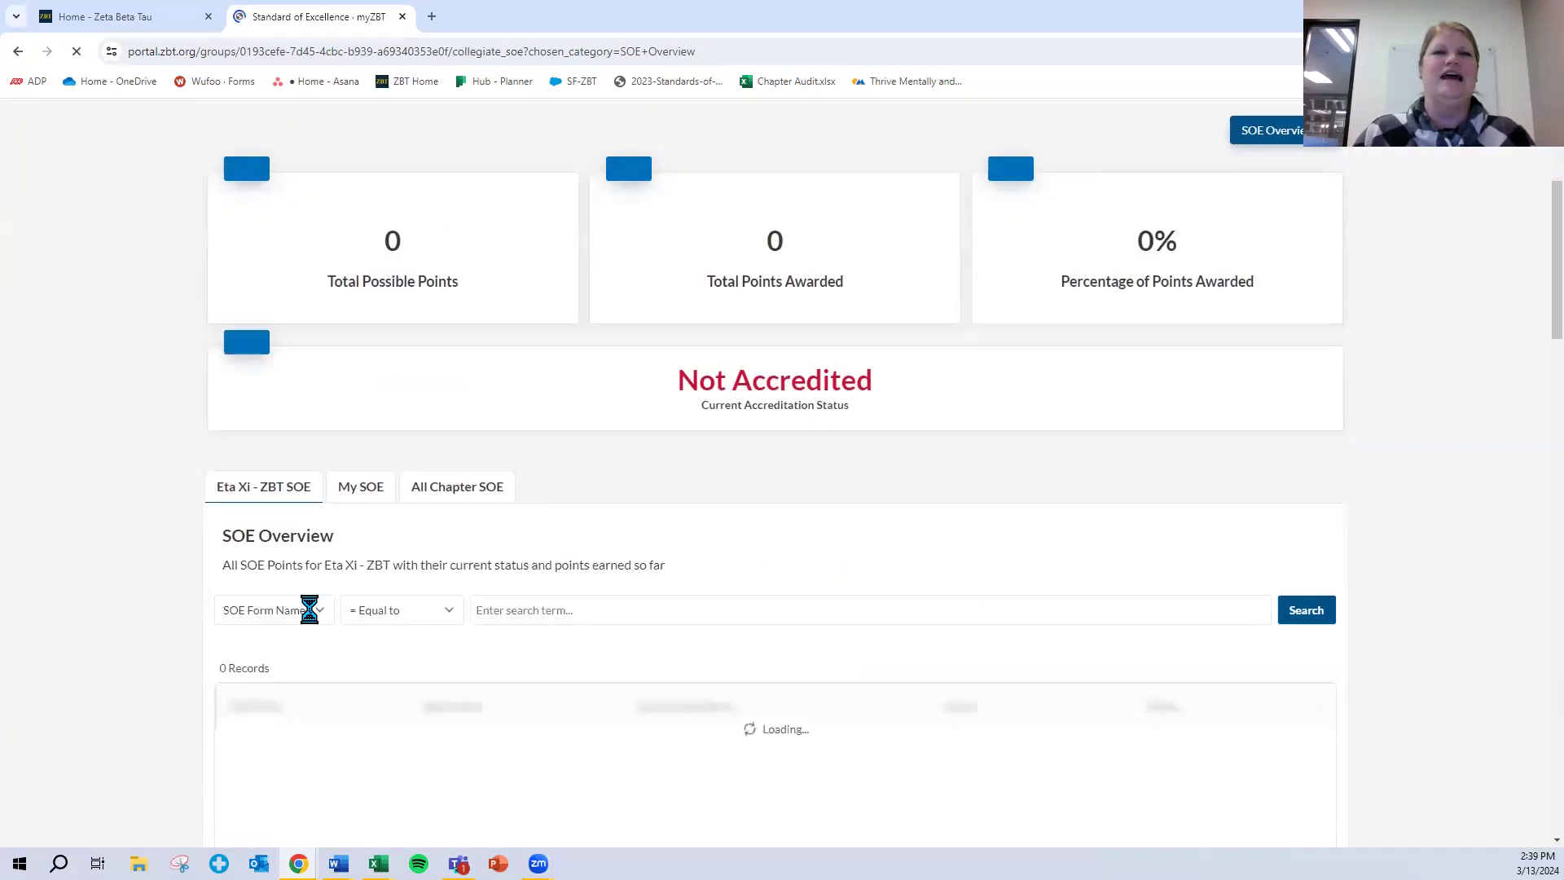
{"action": "left_click", "coordinate": [402, 611]}
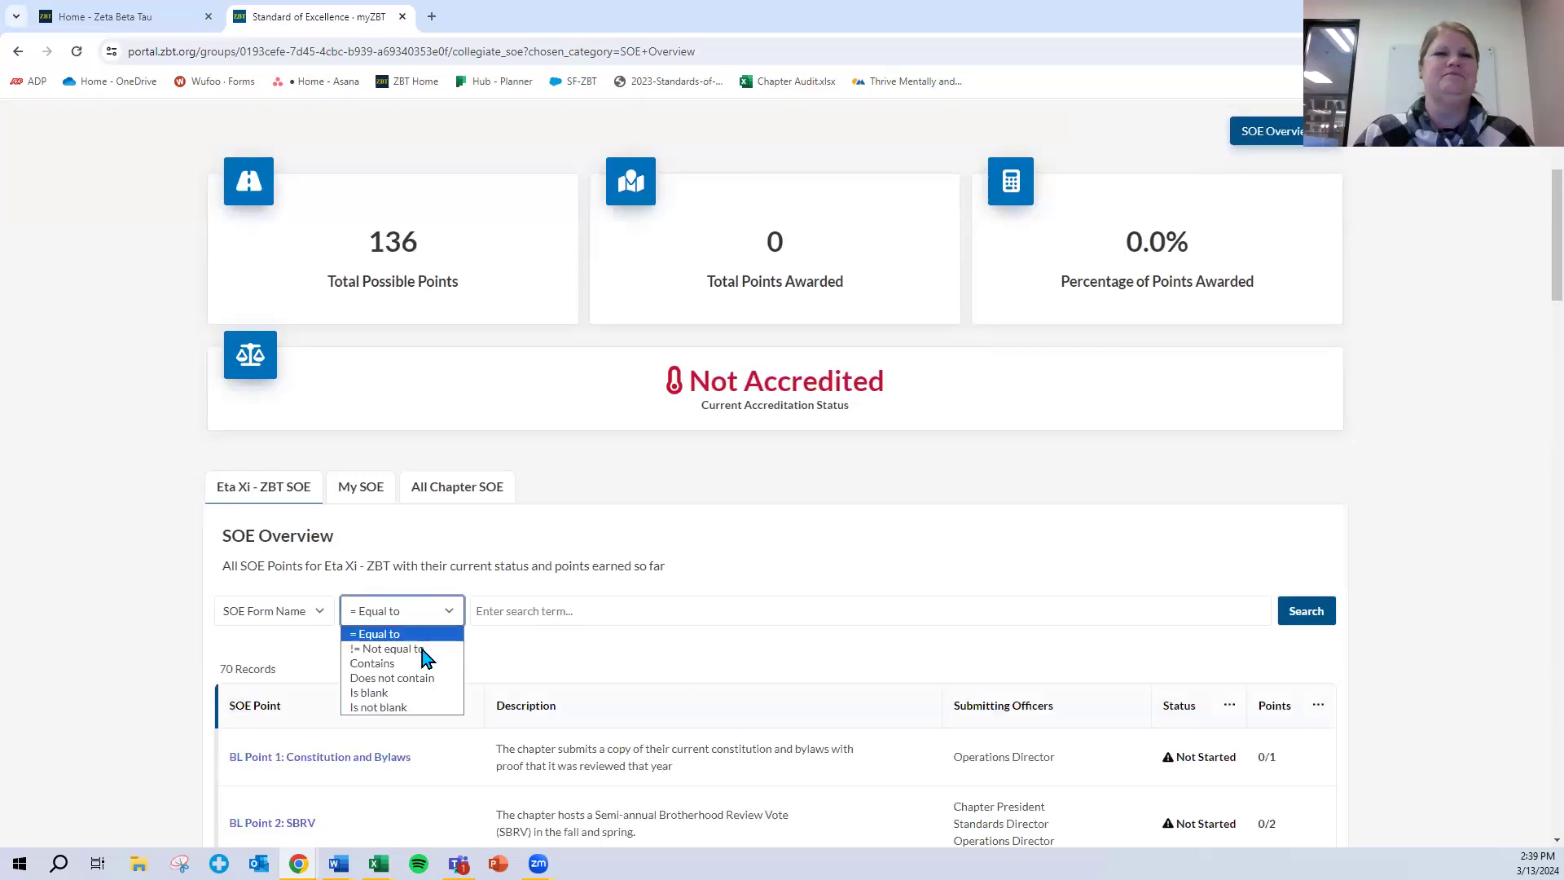
{"action": "left_click", "coordinate": [417, 659]}
{"action": "left_click", "coordinate": [544, 610]}
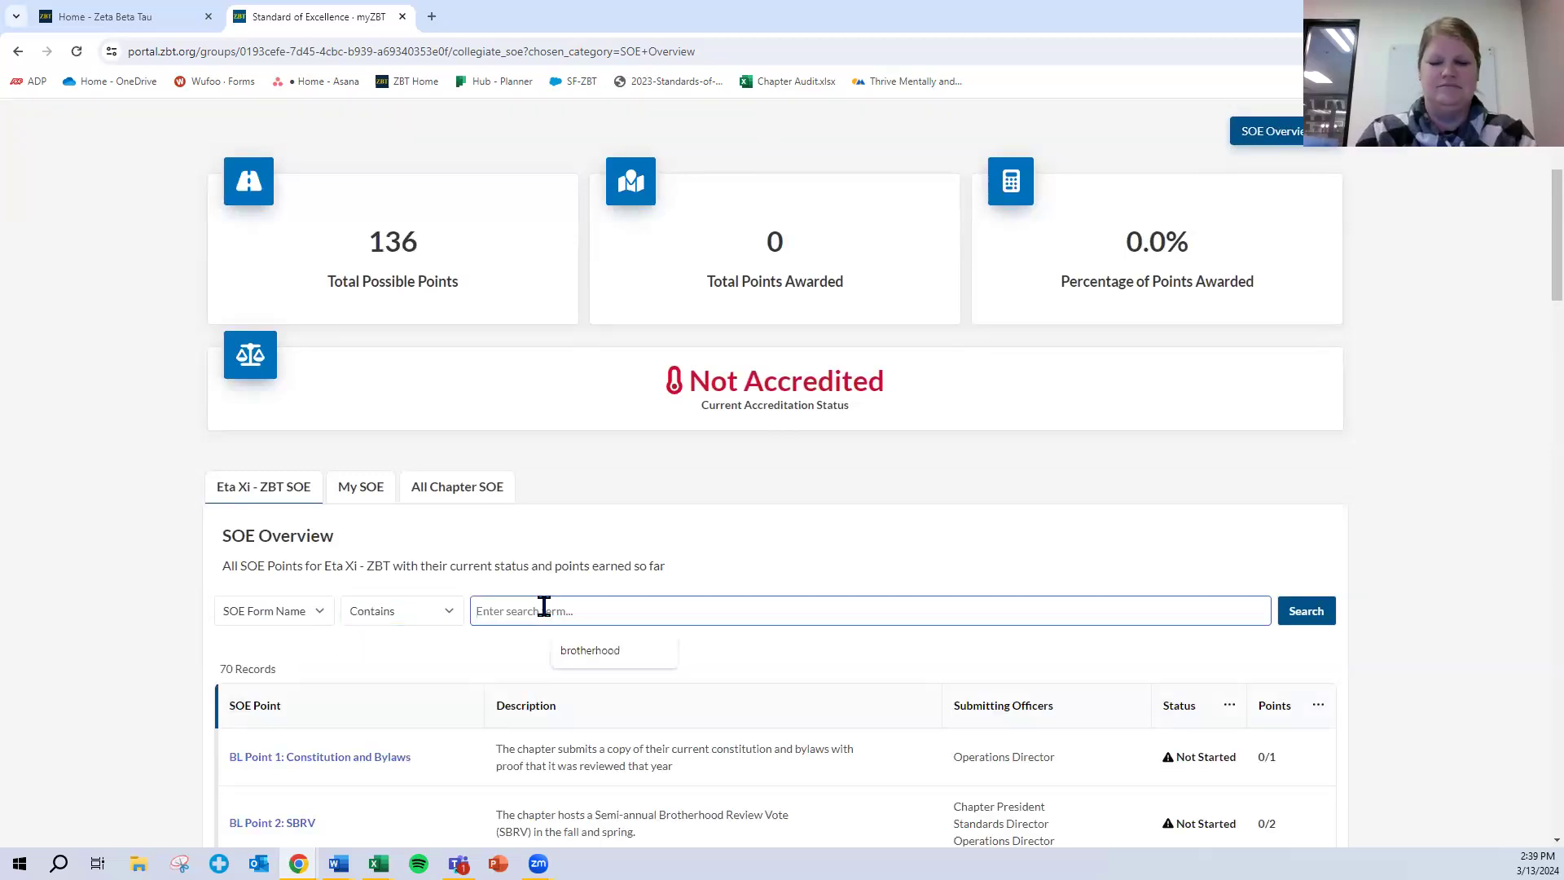
{"action": "type", "text": "brotherhood"}
{"action": "key", "text": "Return"}
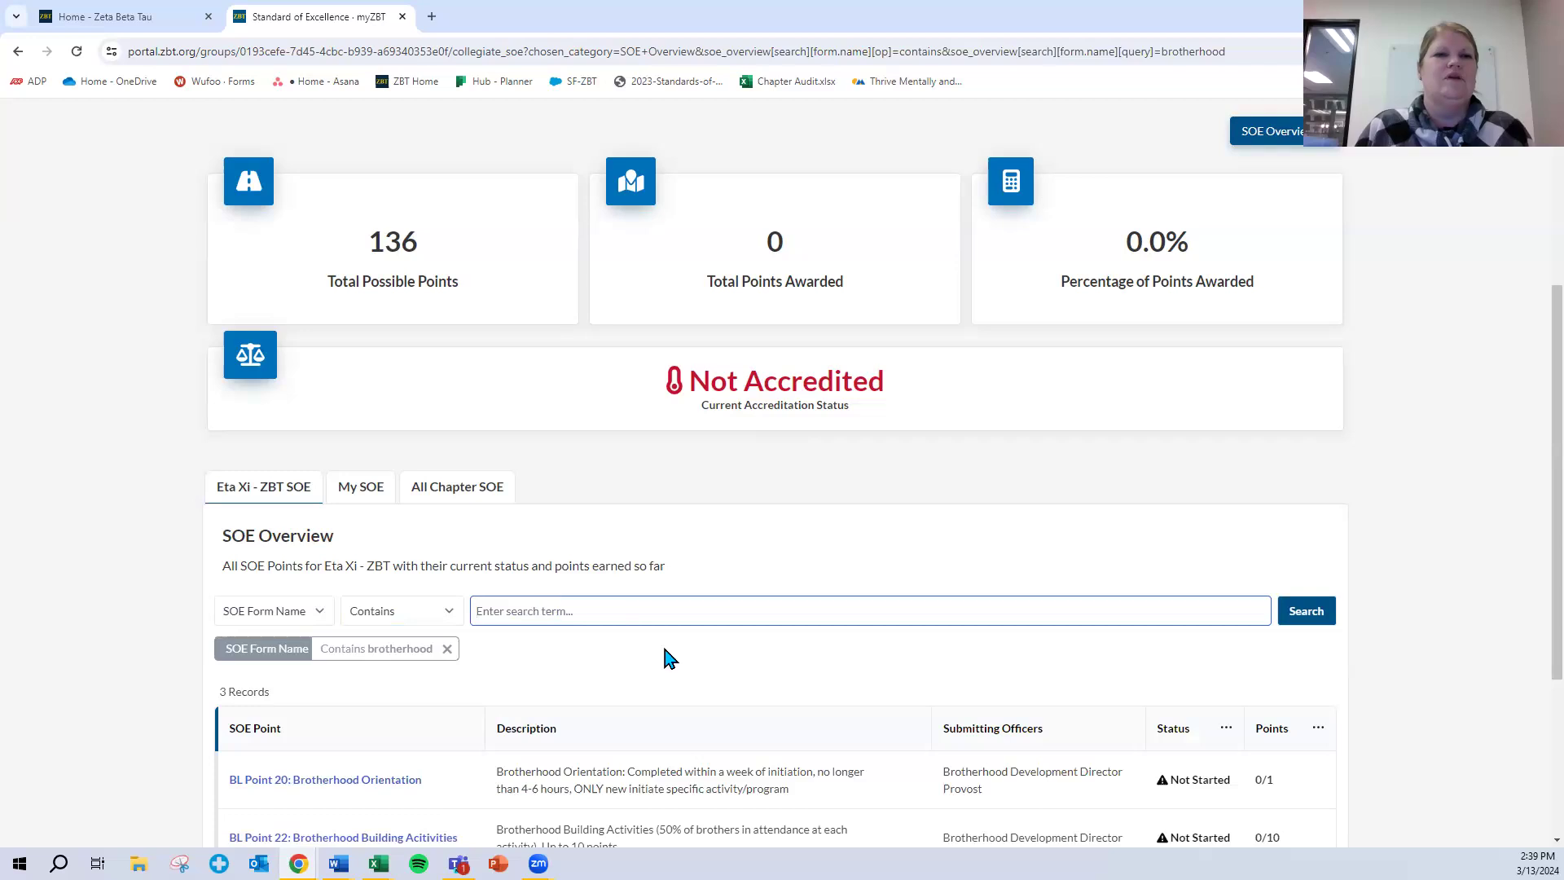
{"action": "scroll", "coordinate": [716, 724], "scroll_direction": "down", "scroll_amount": 3}
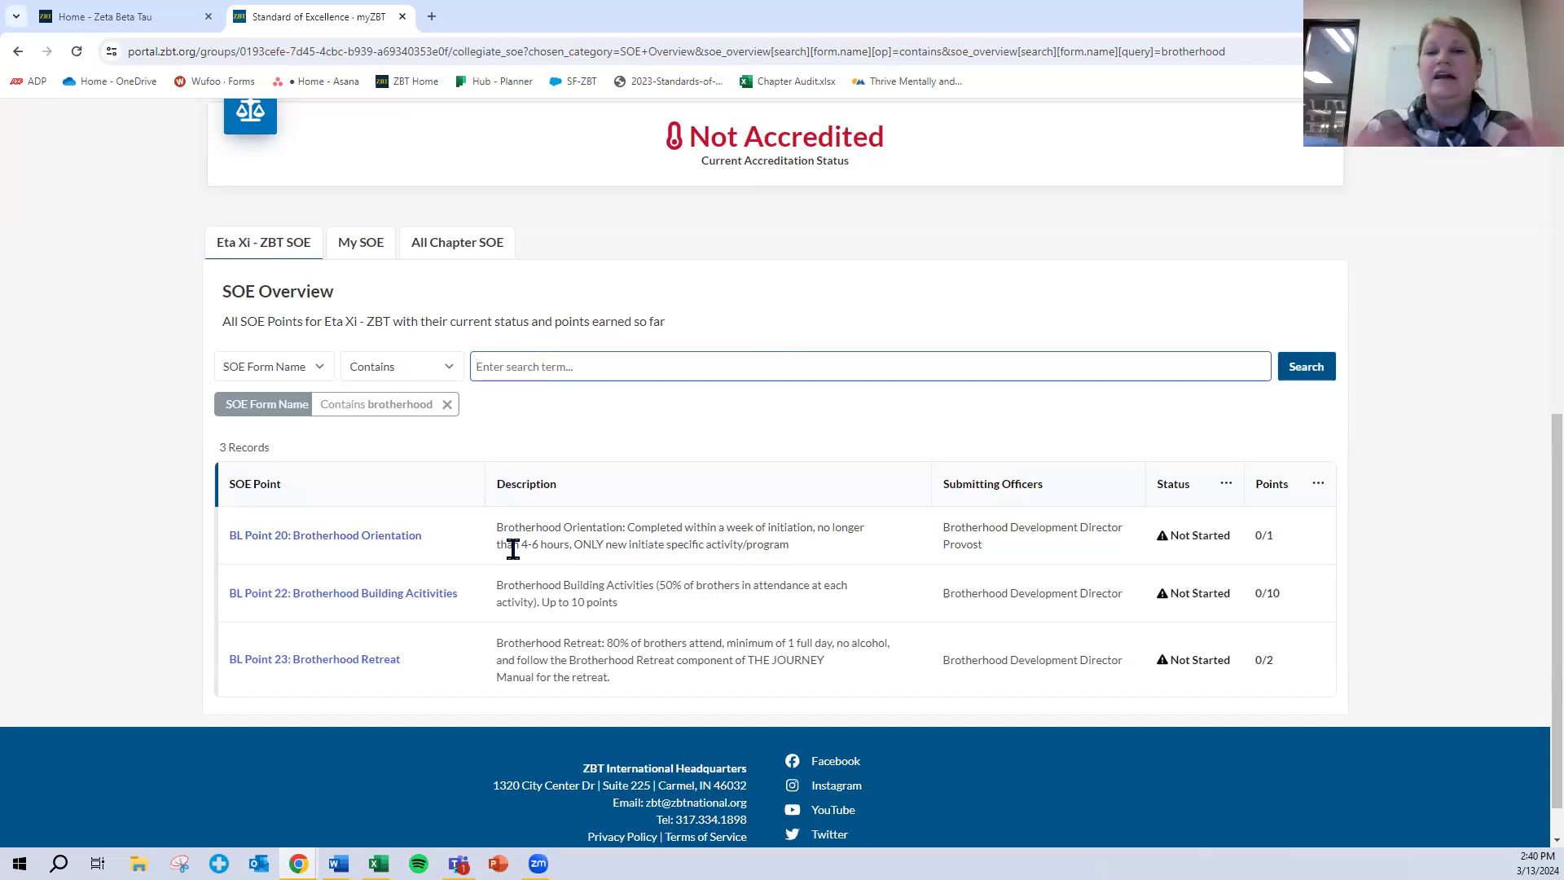
Step: Inspect the filter field list, close it unchanged, and scroll back to the top
{"action": "left_click", "coordinate": [324, 368]}
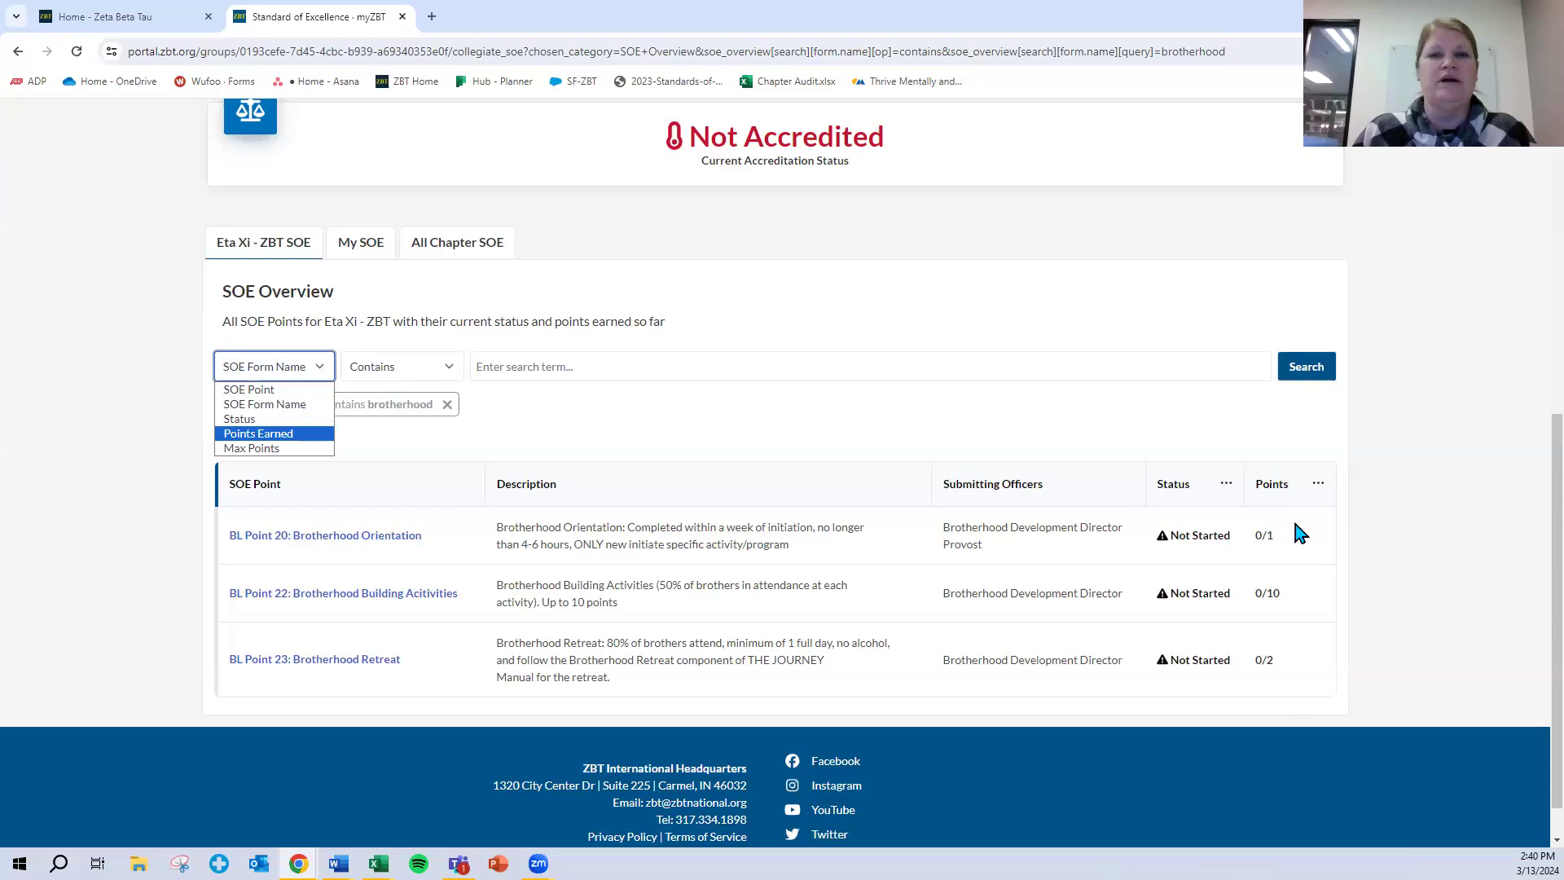
{"action": "left_click", "coordinate": [1016, 448]}
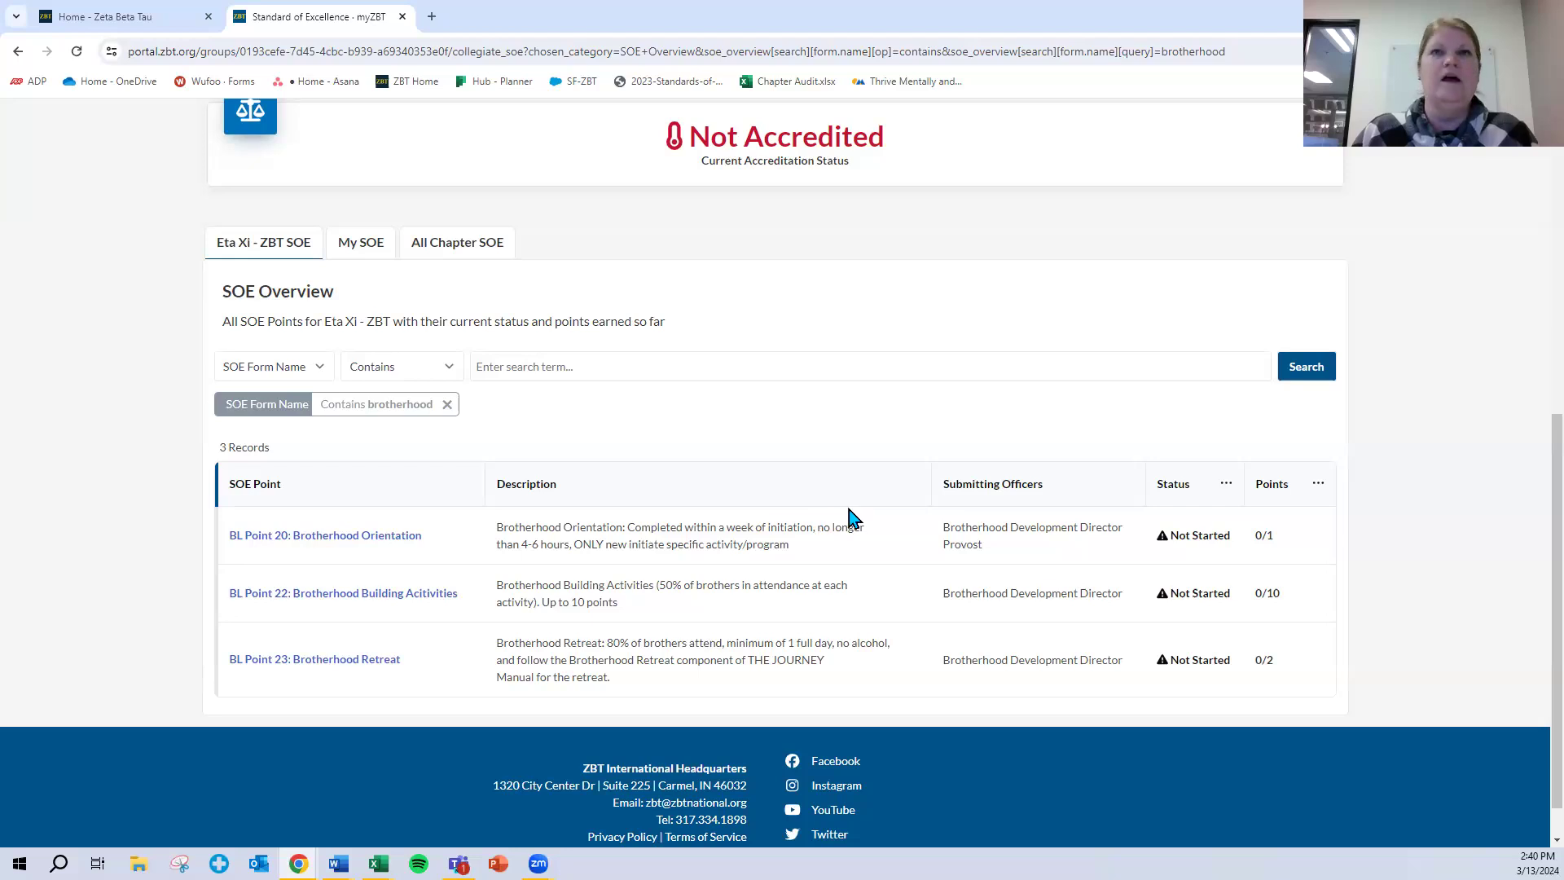
{"action": "scroll", "coordinate": [853, 517], "scroll_direction": "up", "scroll_amount": 7}
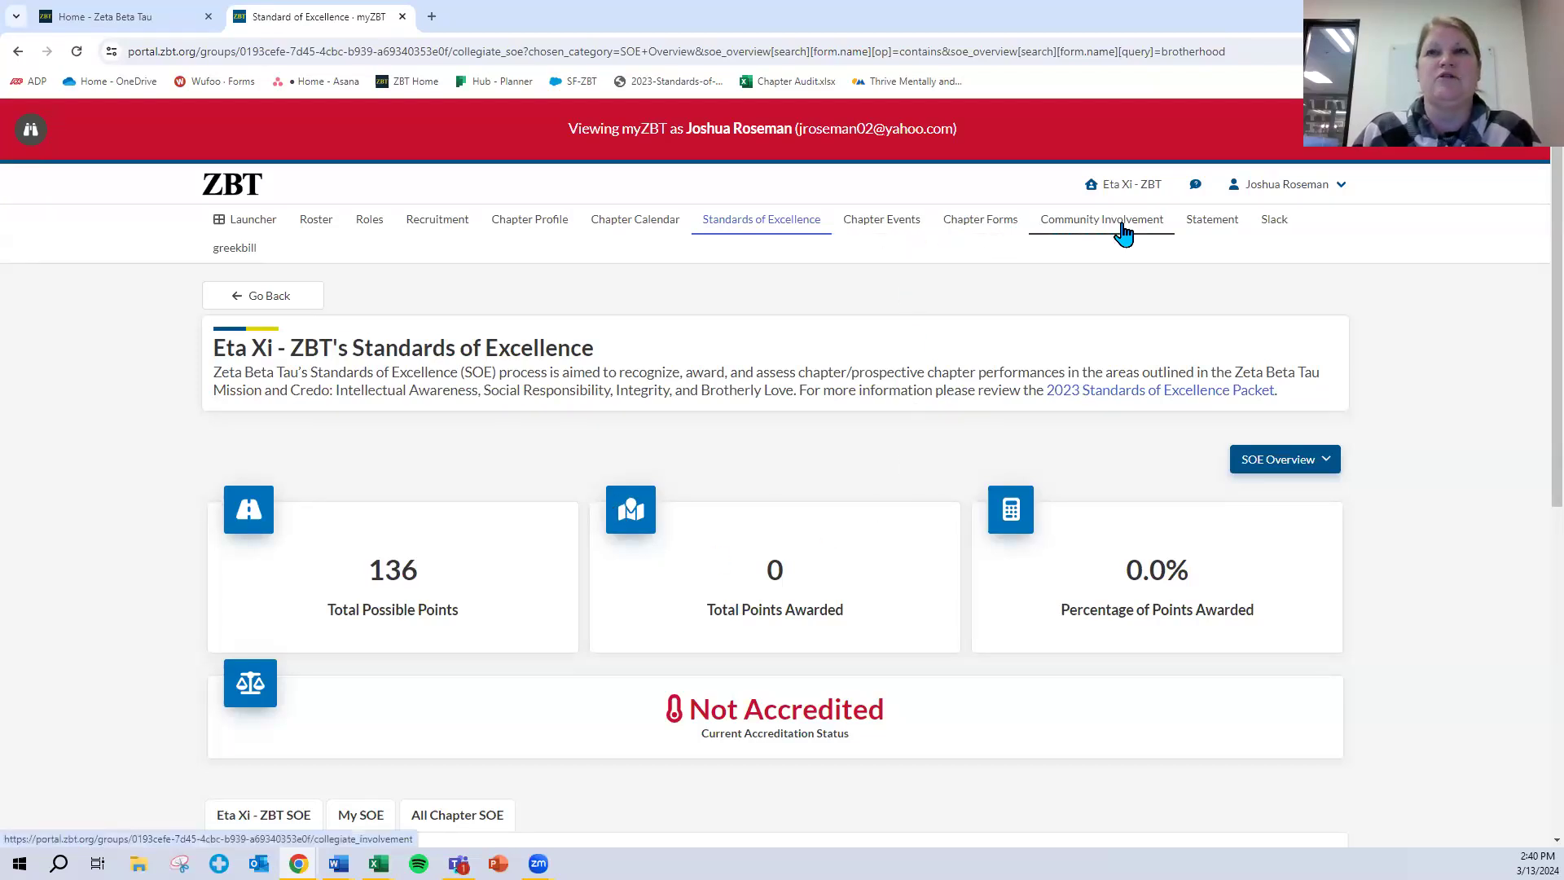
Step: Start a new chapter event record: Brotherhood category, Brotherhood Retreat type, named 'Ski Trip'
{"action": "left_click", "coordinate": [891, 233]}
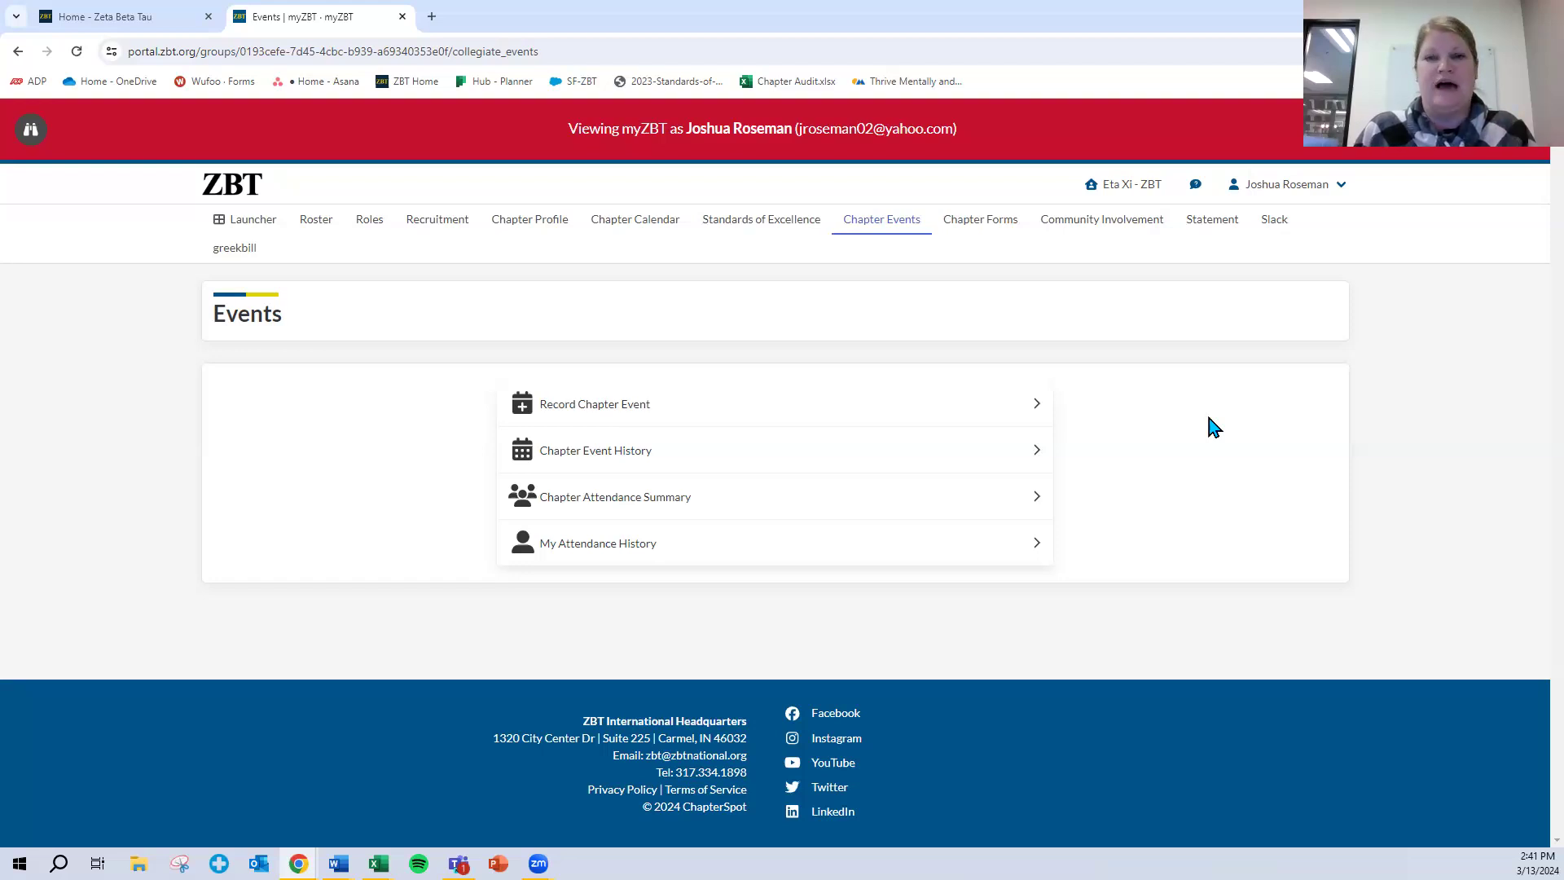
{"action": "left_click", "coordinate": [967, 421]}
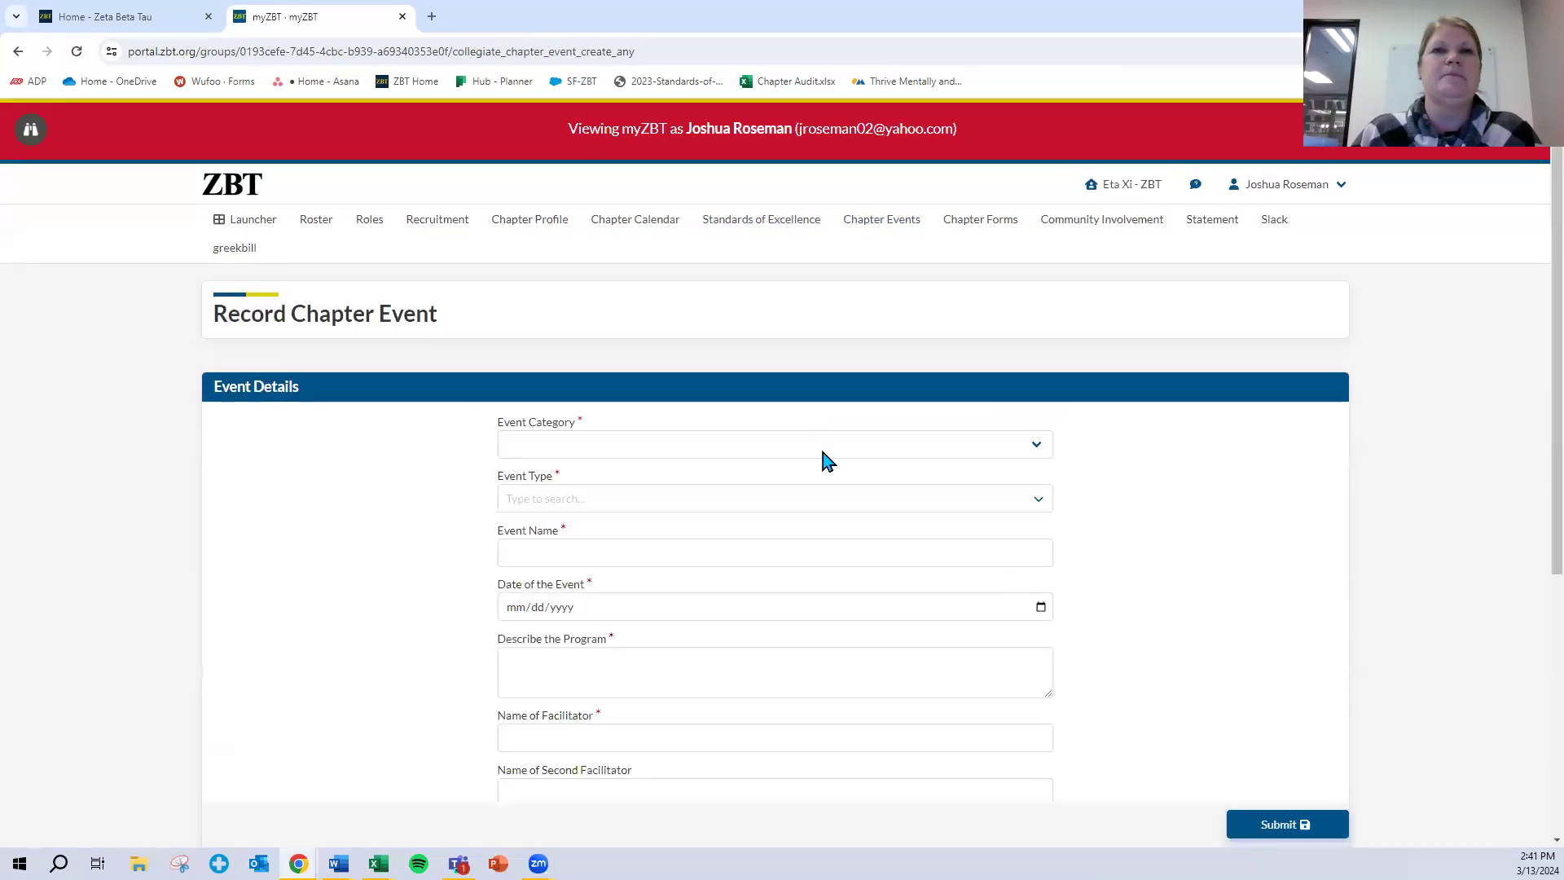
{"action": "left_click", "coordinate": [799, 450]}
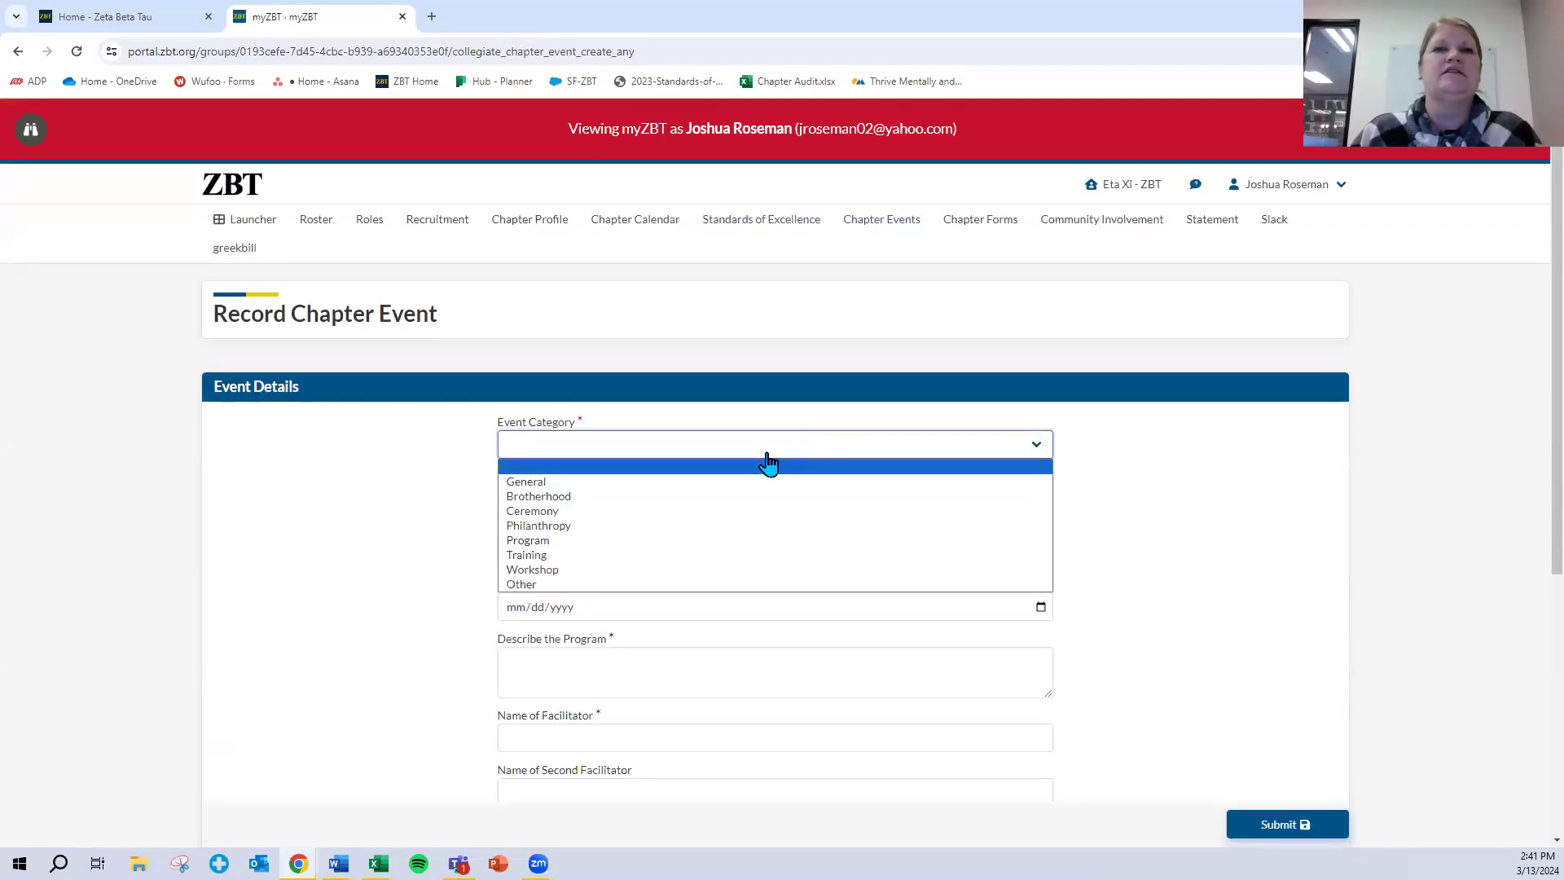
{"action": "left_click", "coordinate": [707, 497]}
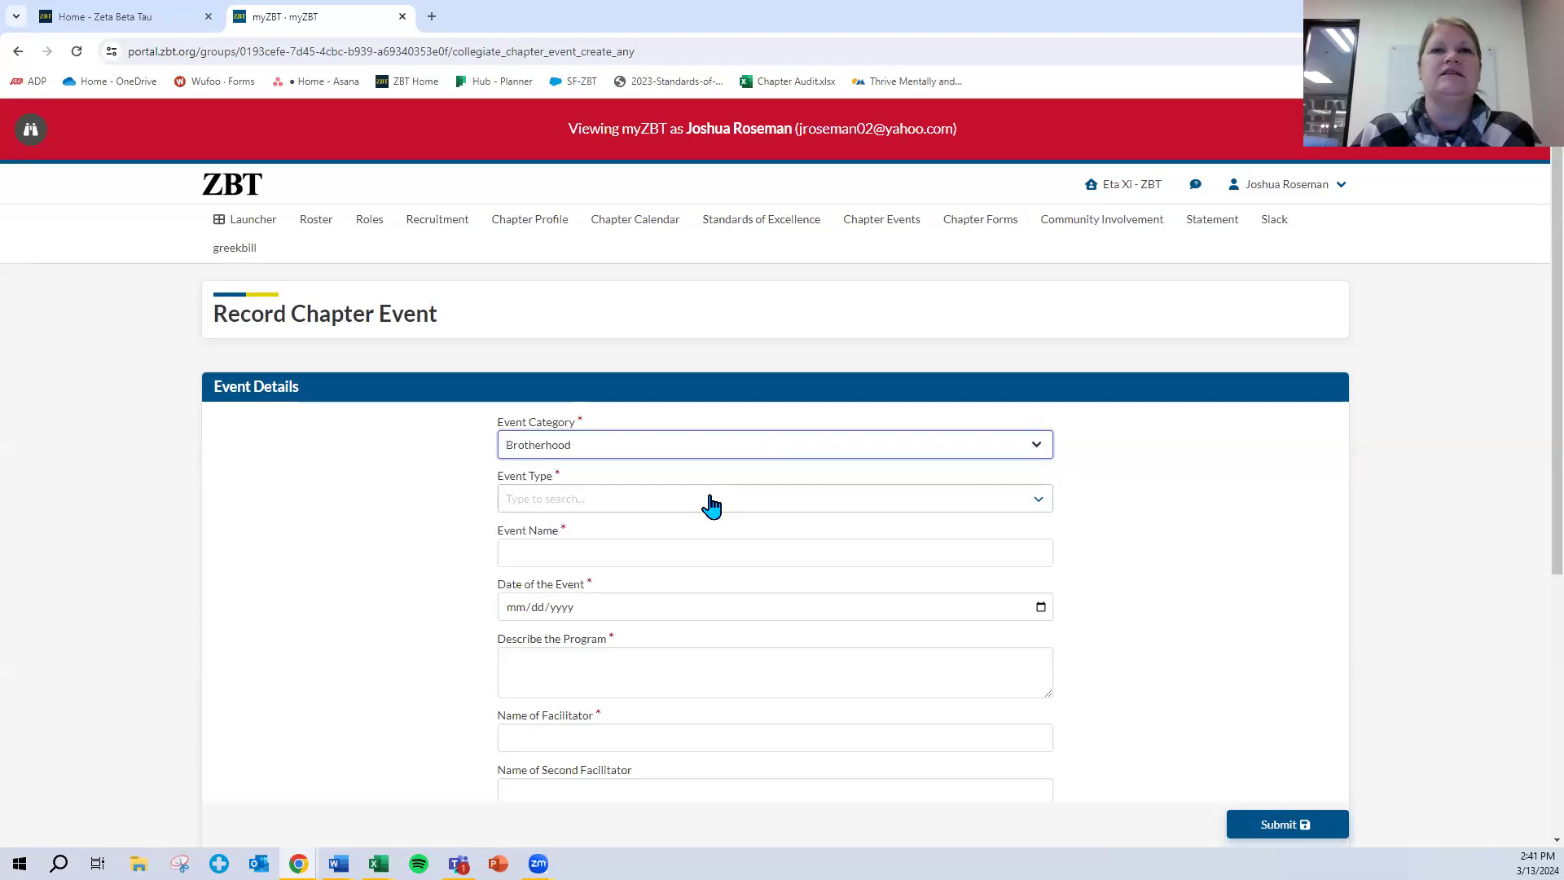
{"action": "left_click", "coordinate": [717, 499]}
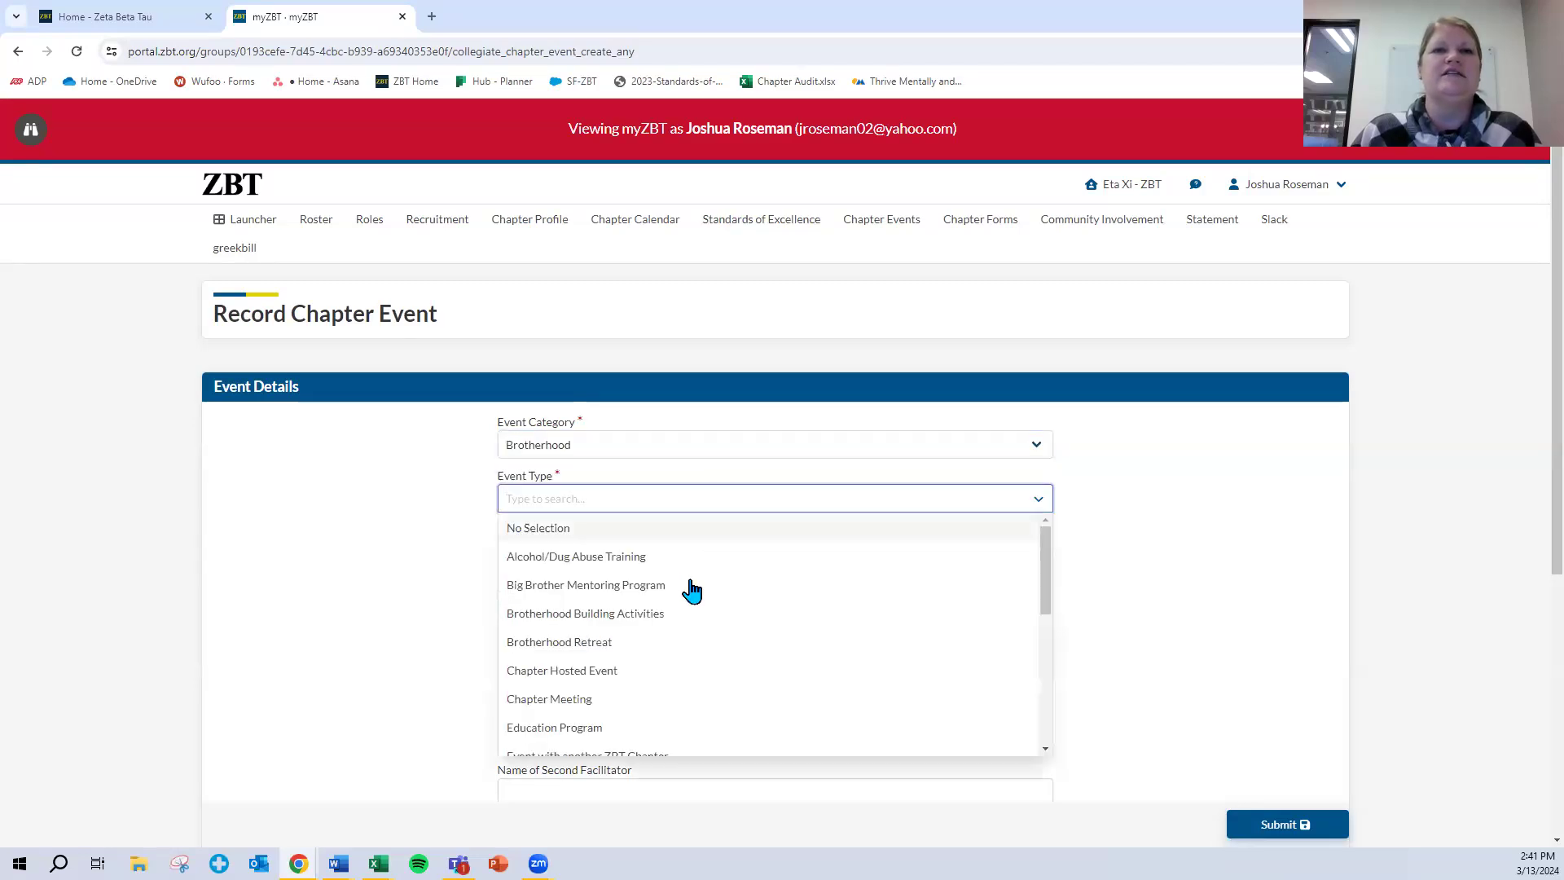
{"action": "left_click", "coordinate": [731, 643]}
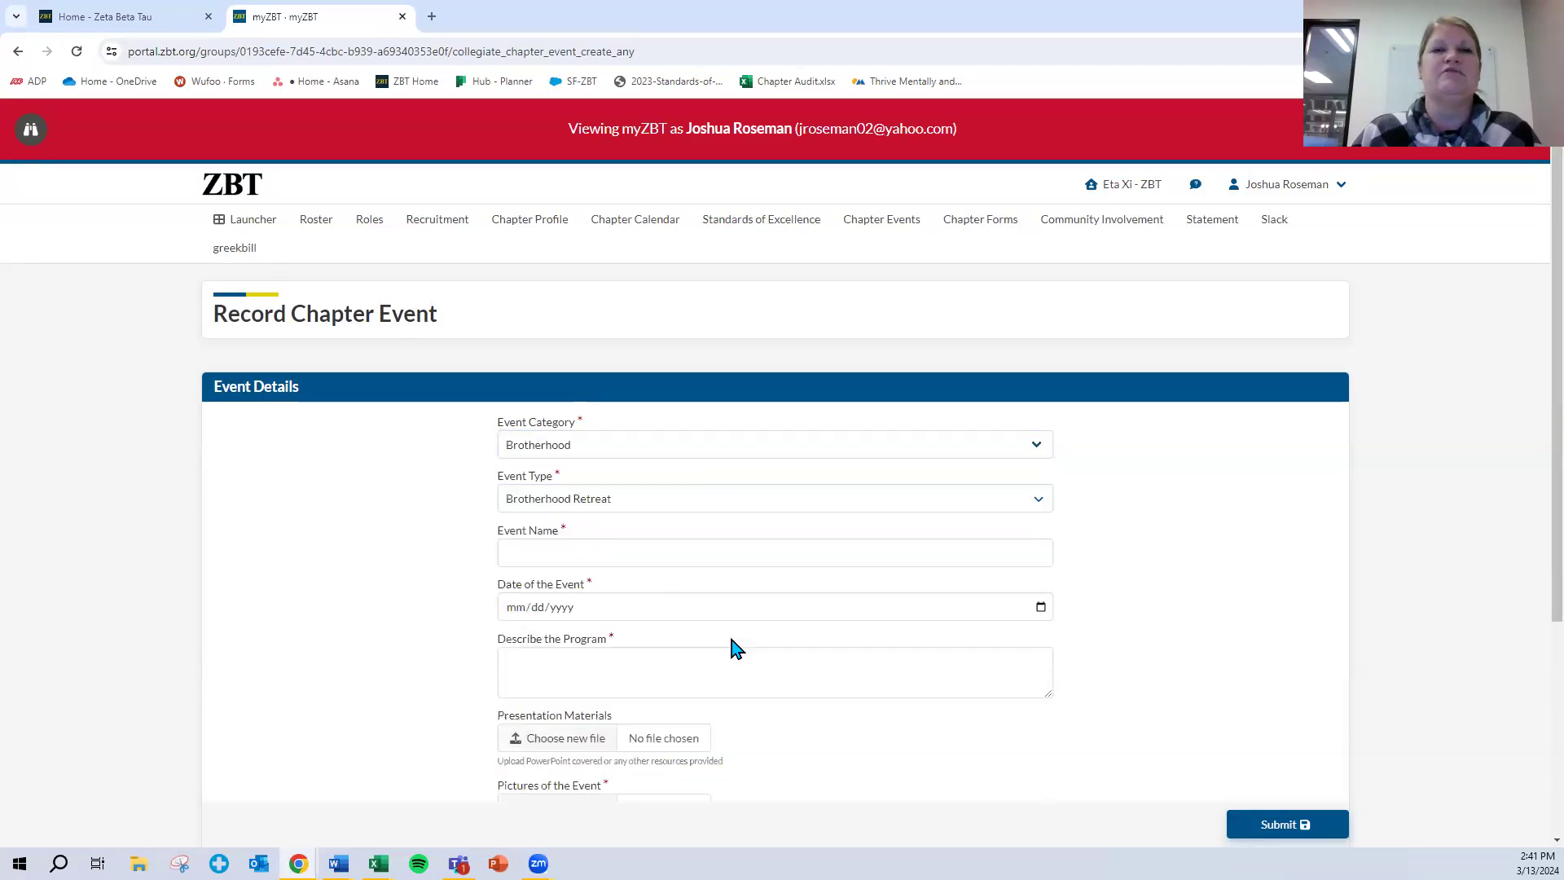
{"action": "left_click", "coordinate": [715, 551]}
{"action": "left_click", "coordinate": [603, 651]}
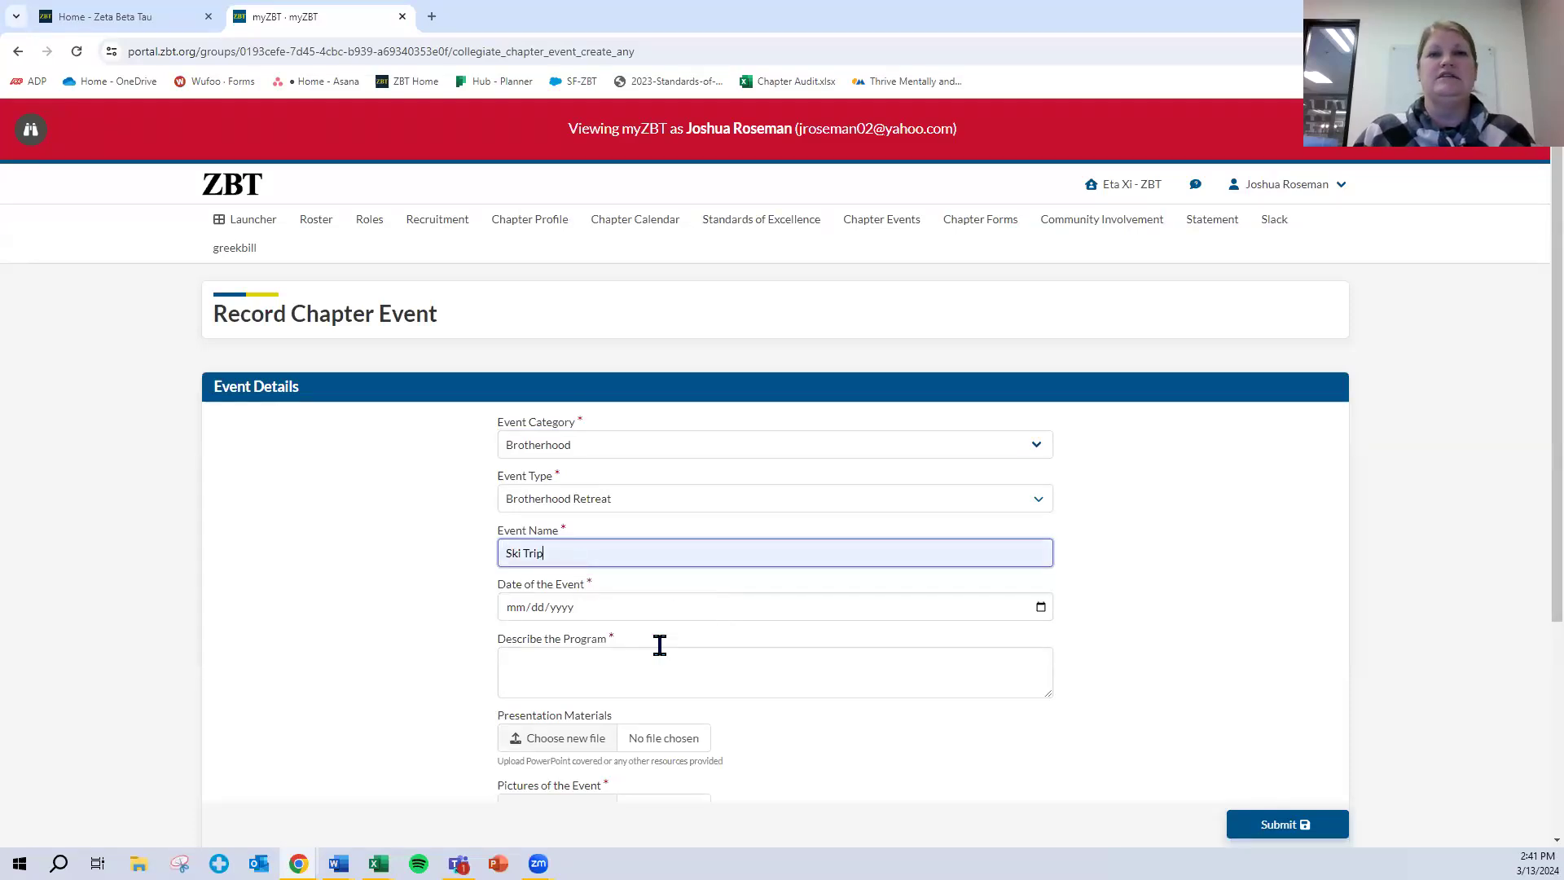
Step: Date the event 01/06/2024, then return to Chapter Events without submitting
{"action": "left_click", "coordinate": [1042, 613]}
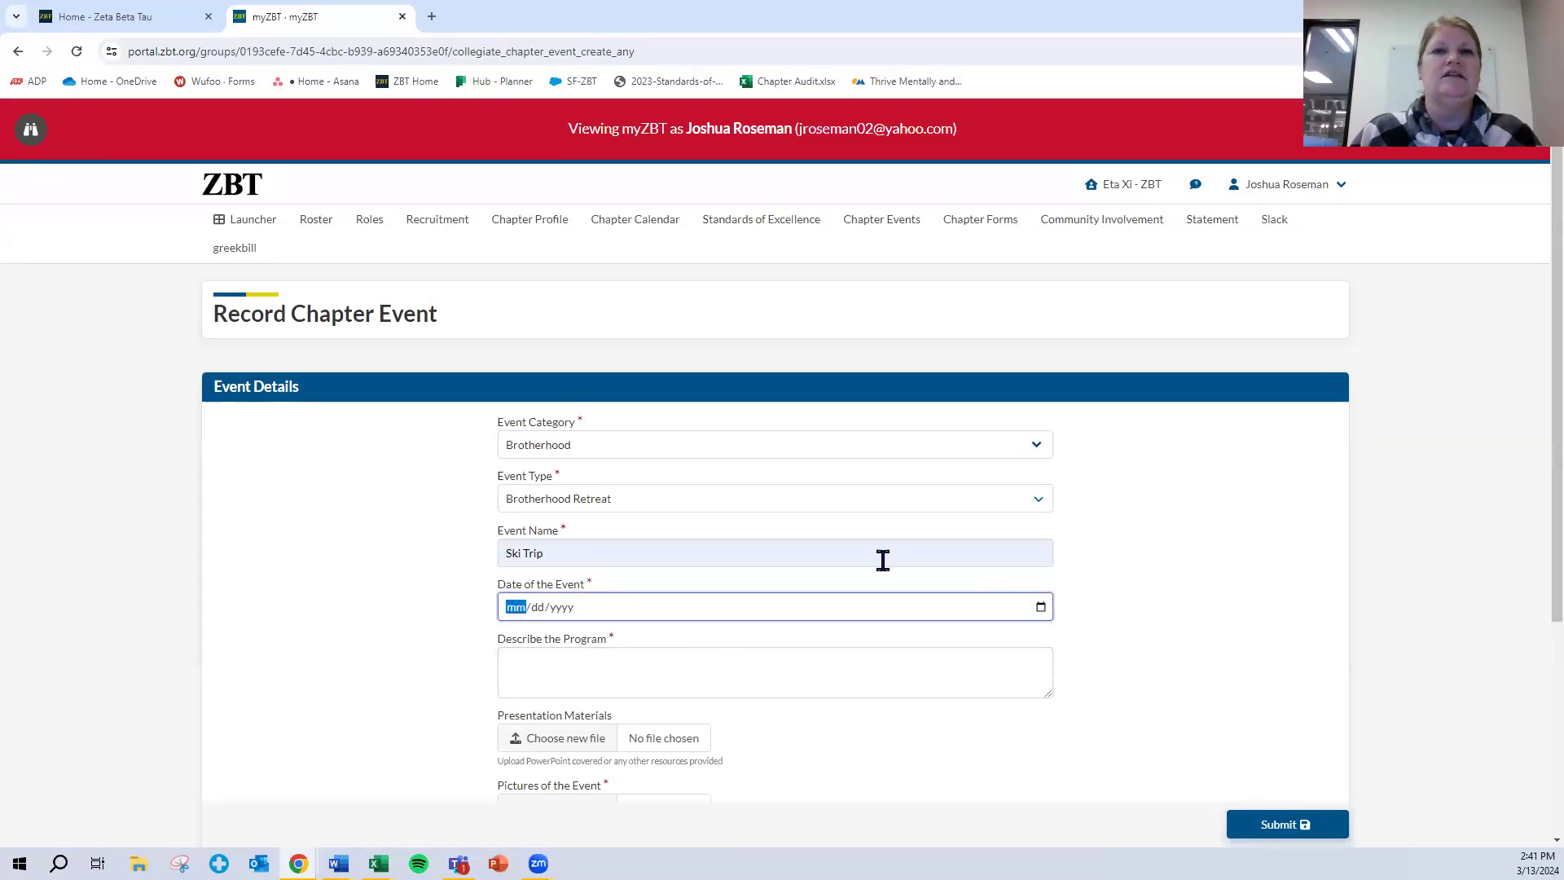
{"action": "left_click", "coordinate": [1041, 607]}
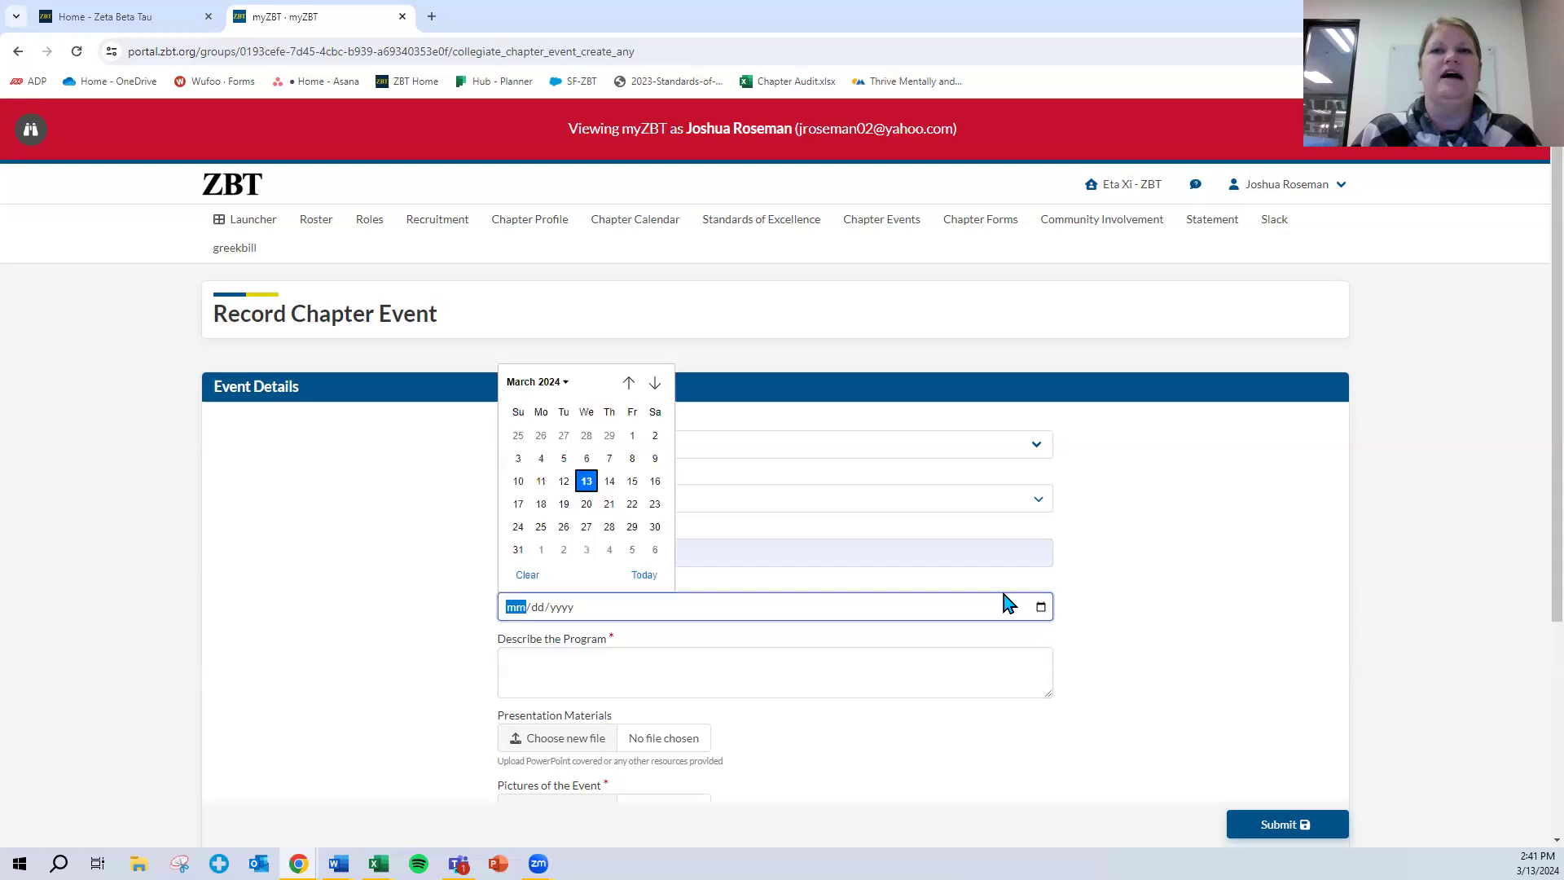
{"action": "left_click", "coordinate": [628, 383]}
{"action": "left_click", "coordinate": [628, 383]}
{"action": "left_click", "coordinate": [655, 435]}
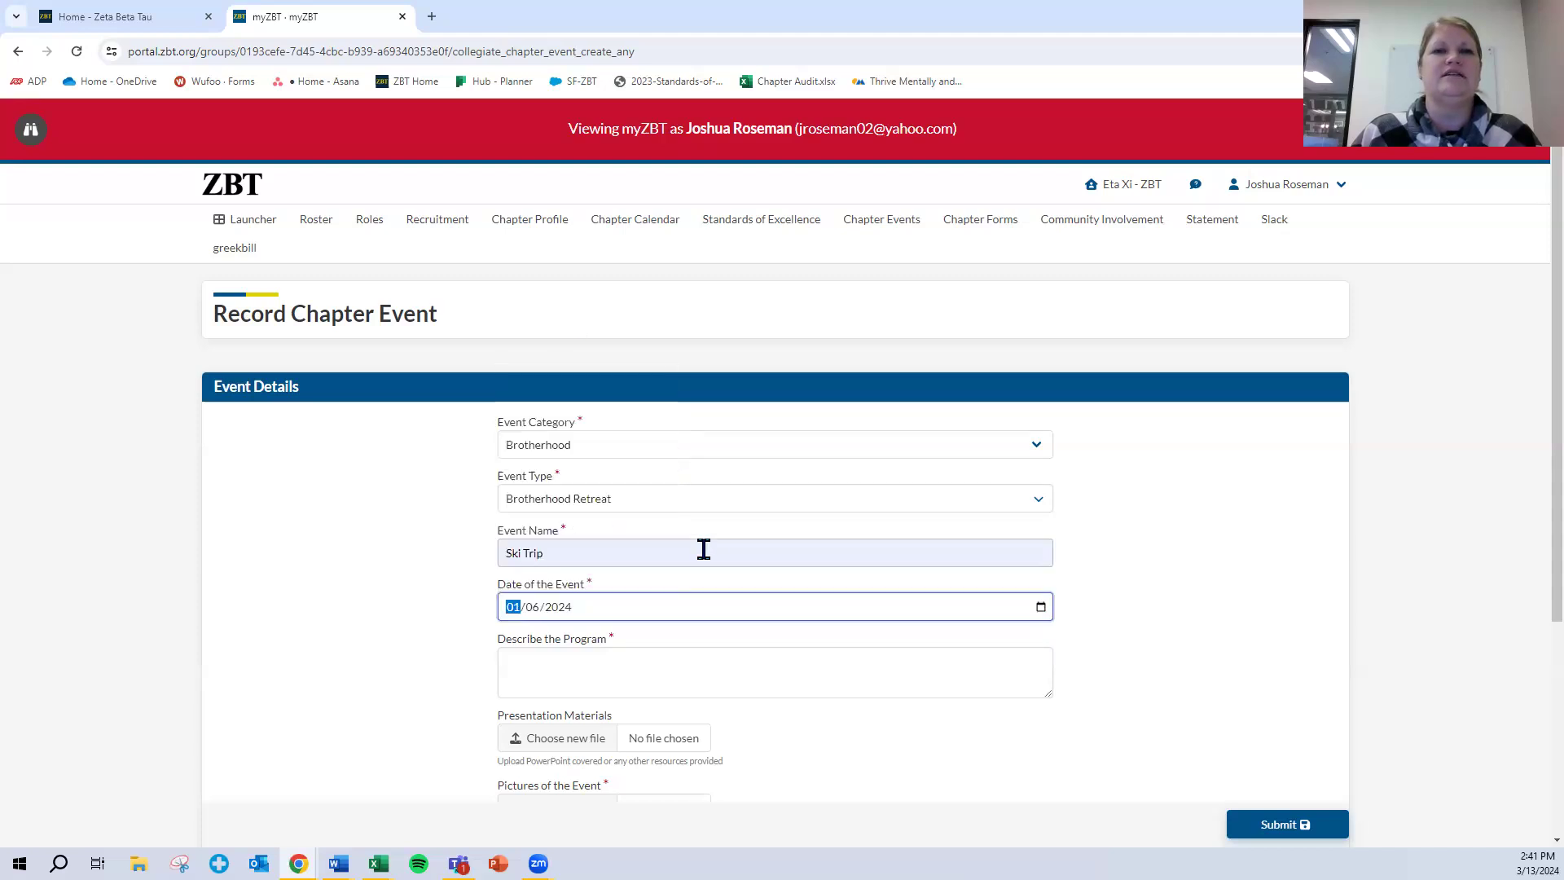
{"action": "left_click", "coordinate": [679, 666]}
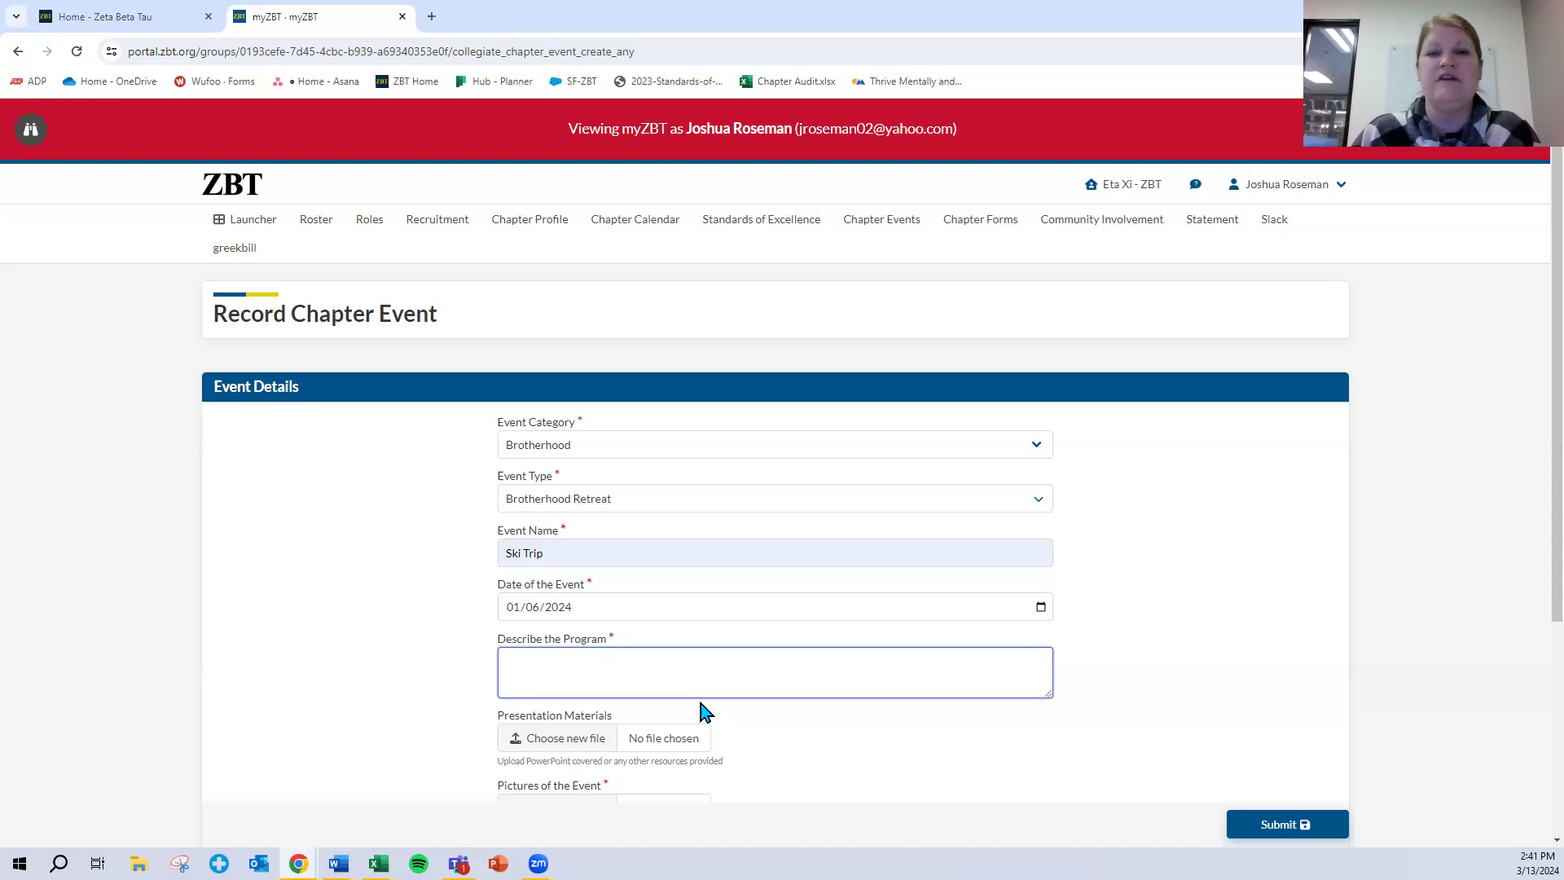
{"action": "scroll", "coordinate": [733, 652], "scroll_direction": "down", "scroll_amount": 3}
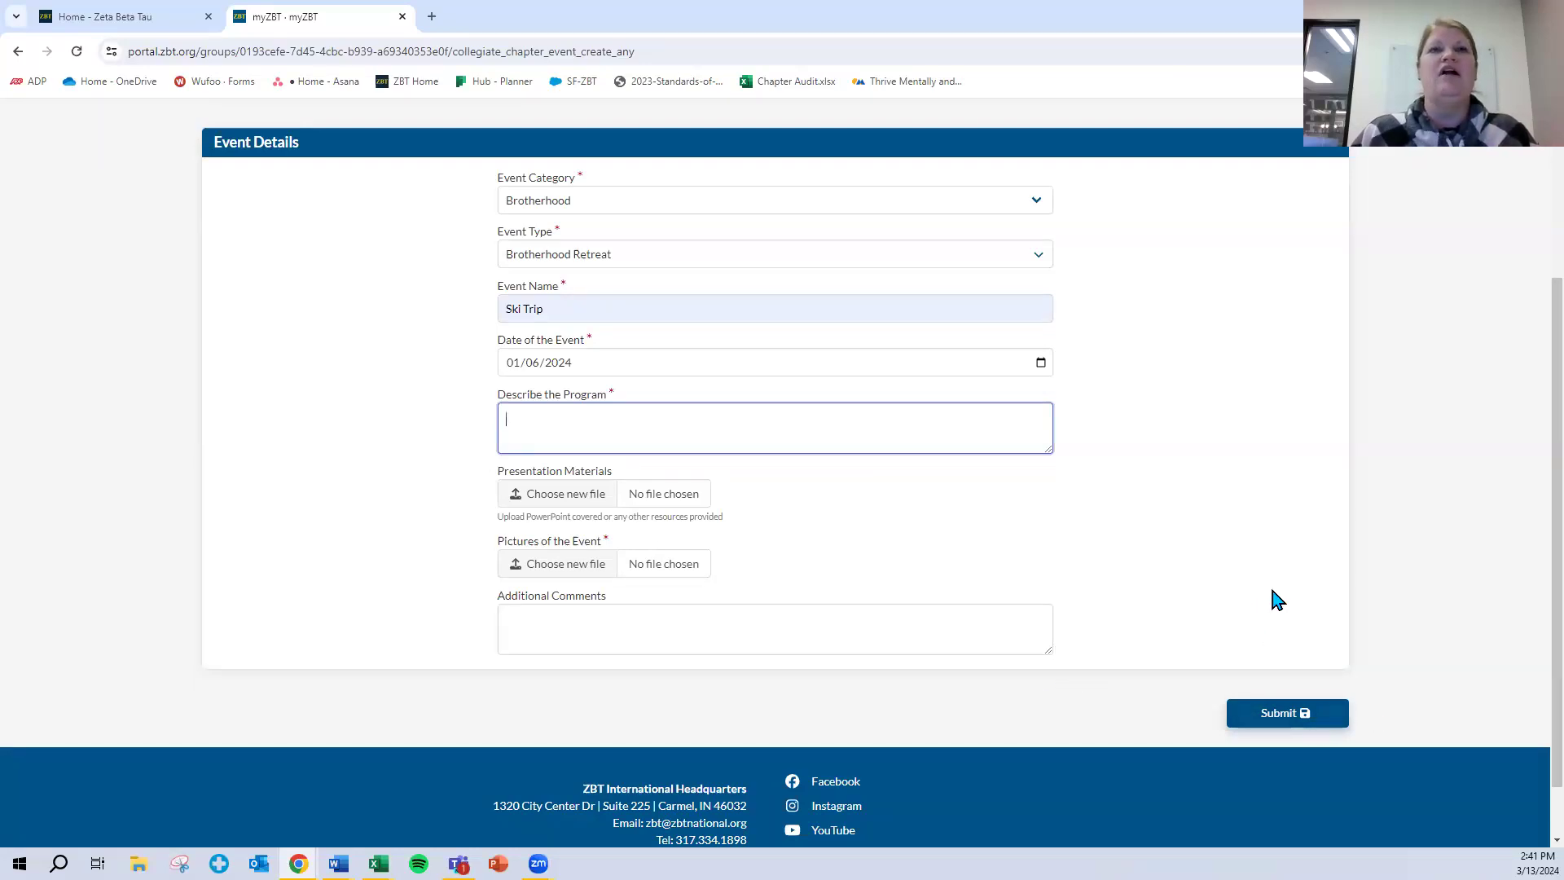
{"action": "scroll", "coordinate": [1275, 599], "scroll_direction": "up", "scroll_amount": 3}
{"action": "left_click", "coordinate": [873, 221]}
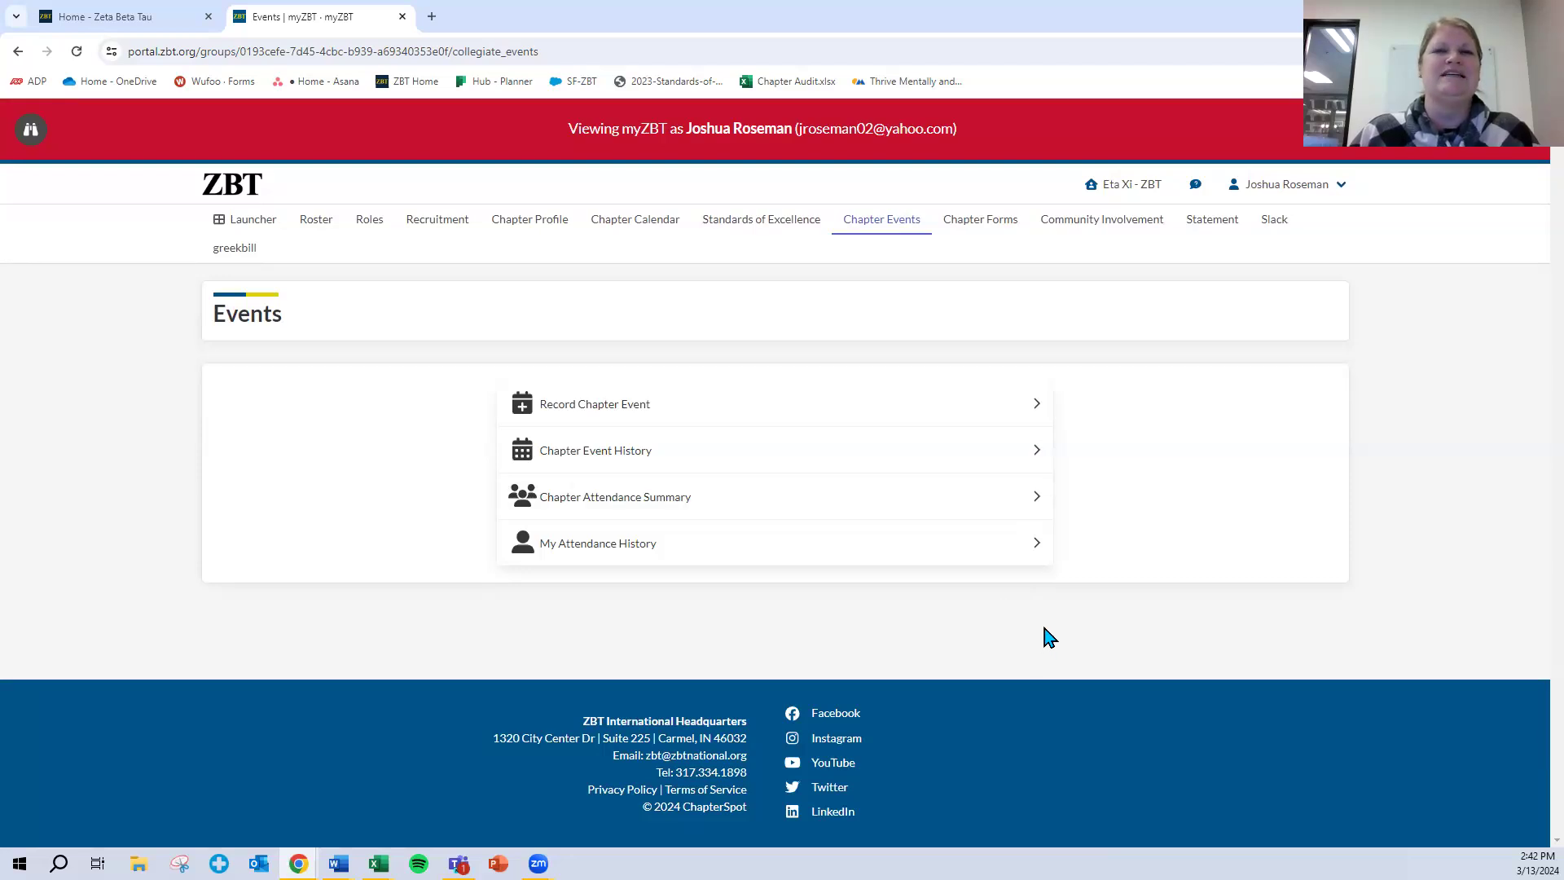
Step: Open Chapter Event History, showing 0 events for 01/01/2024–03/13/2024
{"action": "left_click", "coordinate": [852, 464]}
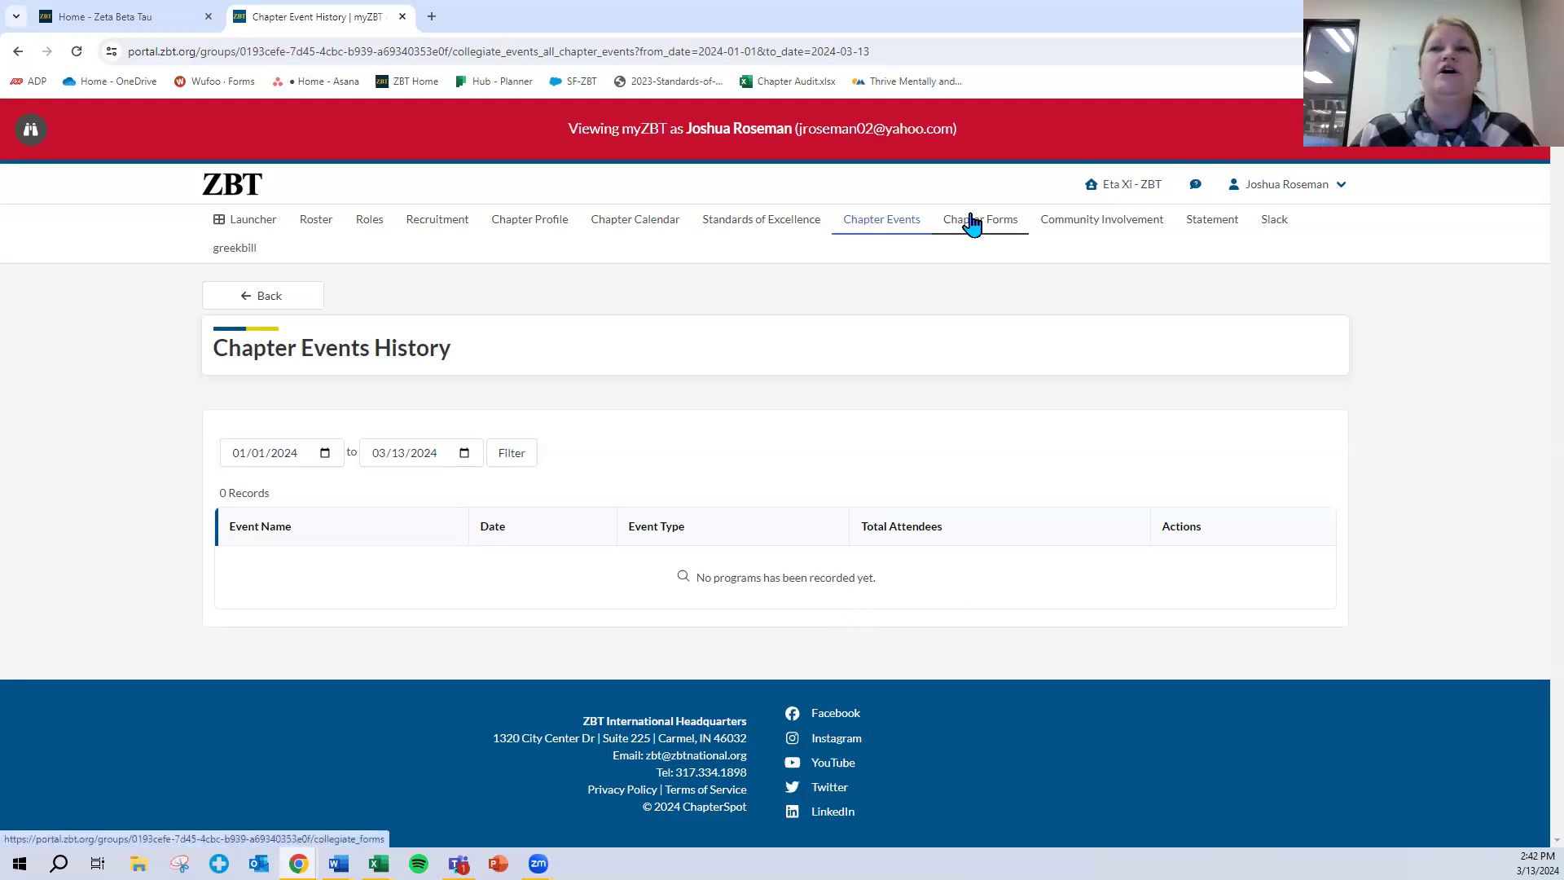
Step: Go back to the Chapter Events page via the top navigation link
{"action": "left_click", "coordinate": [890, 232]}
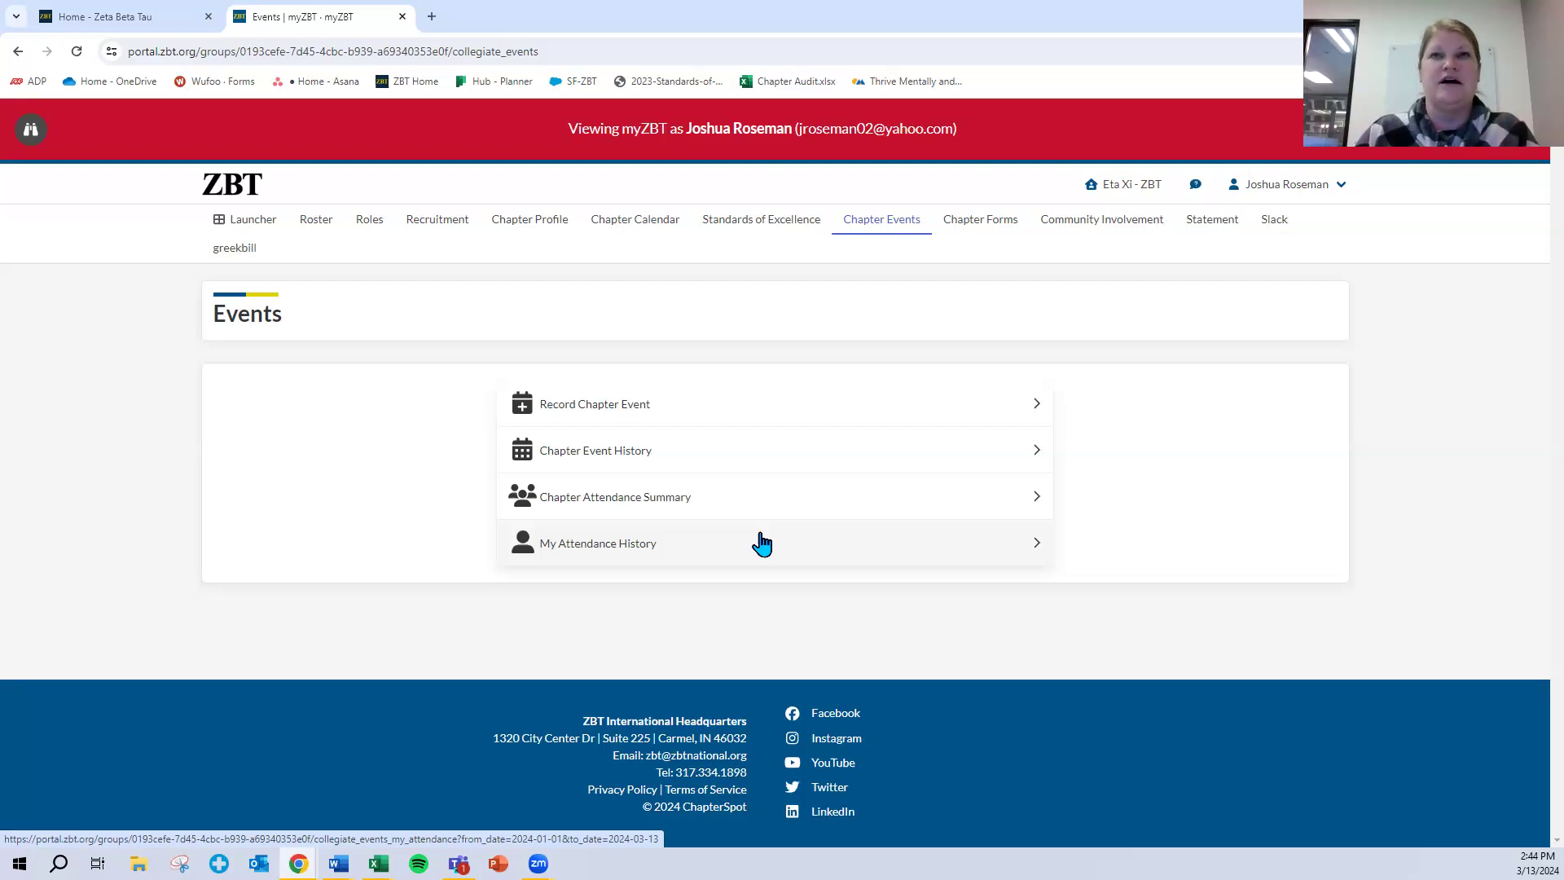
Step: List the chapter's 23 available forms, each Not Started with 0 SOE points earned
{"action": "left_click", "coordinate": [986, 219]}
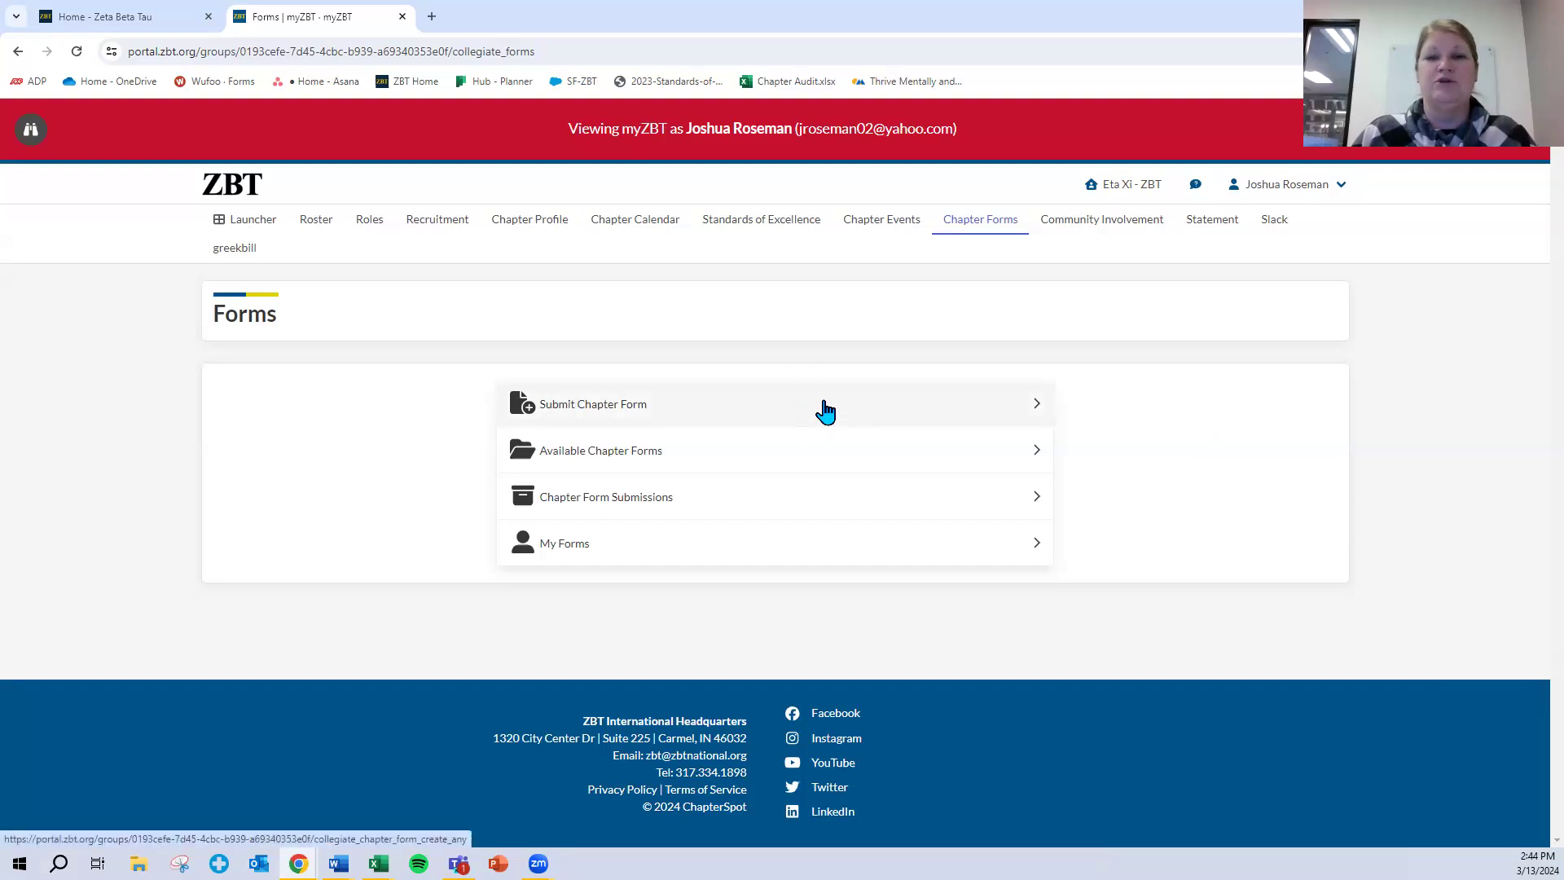
{"action": "left_click", "coordinate": [796, 454]}
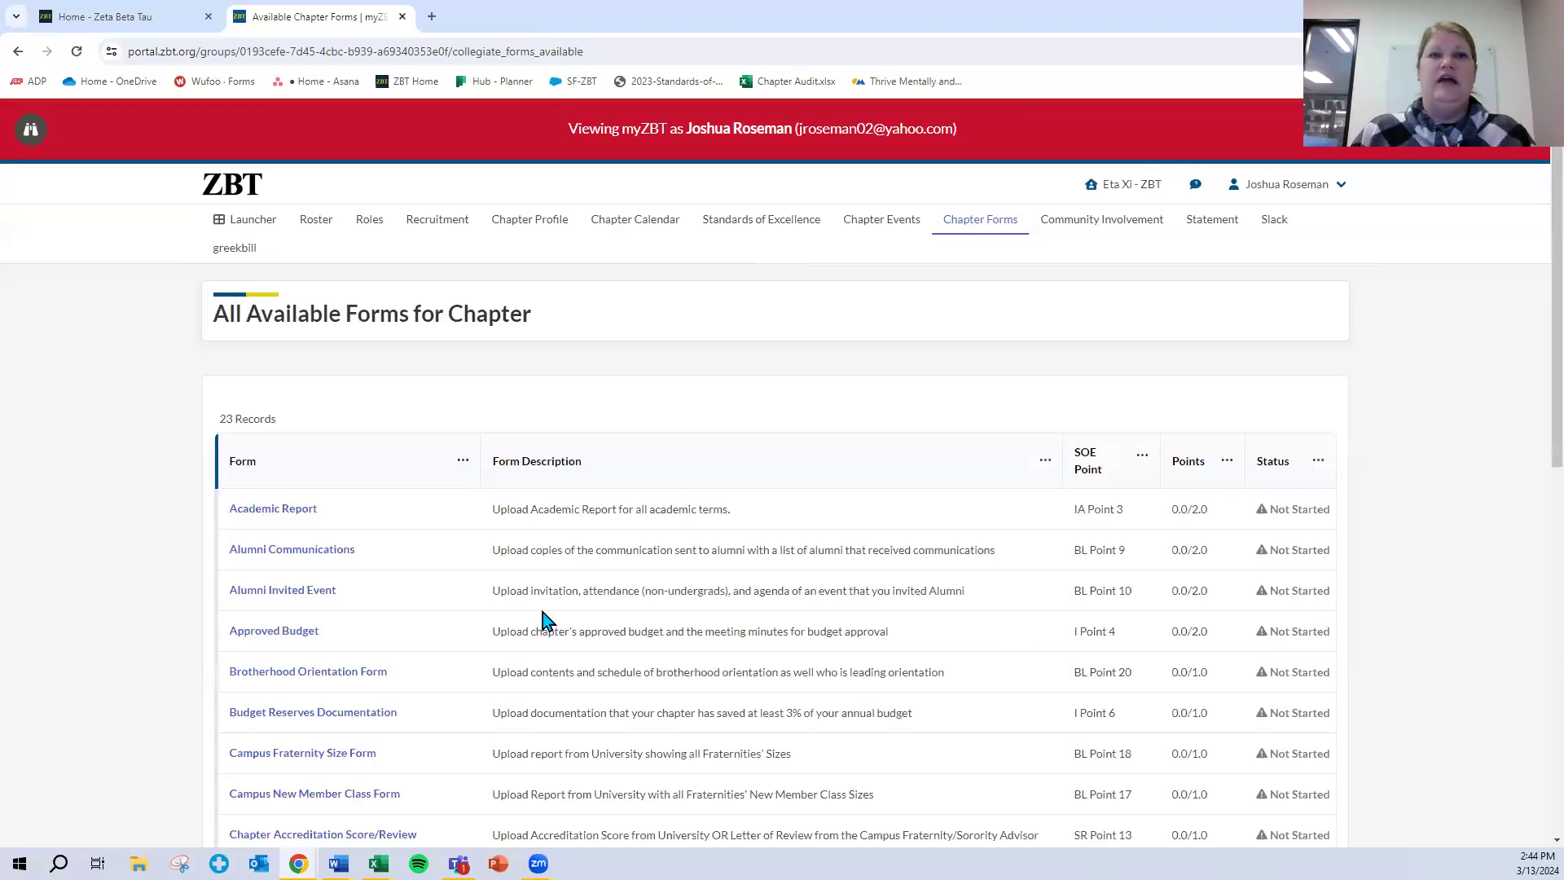
{"action": "scroll", "coordinate": [541, 621], "scroll_direction": "down", "scroll_amount": 2}
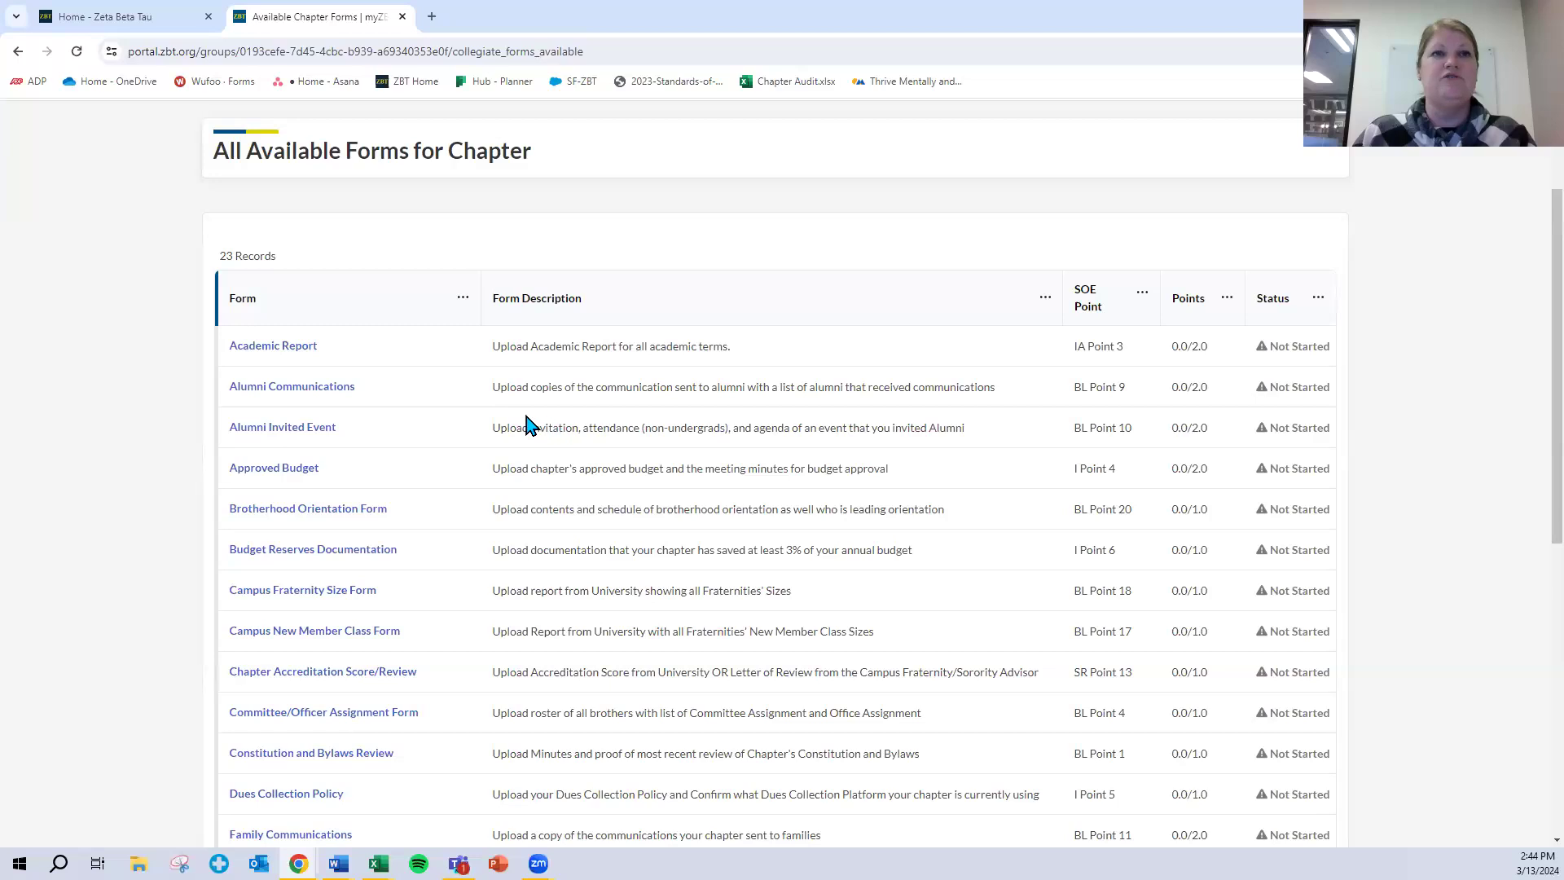
Step: Open the Academic Report point details: IA Point 3, worth 2.0 points, Not Started
{"action": "left_click", "coordinate": [294, 359]}
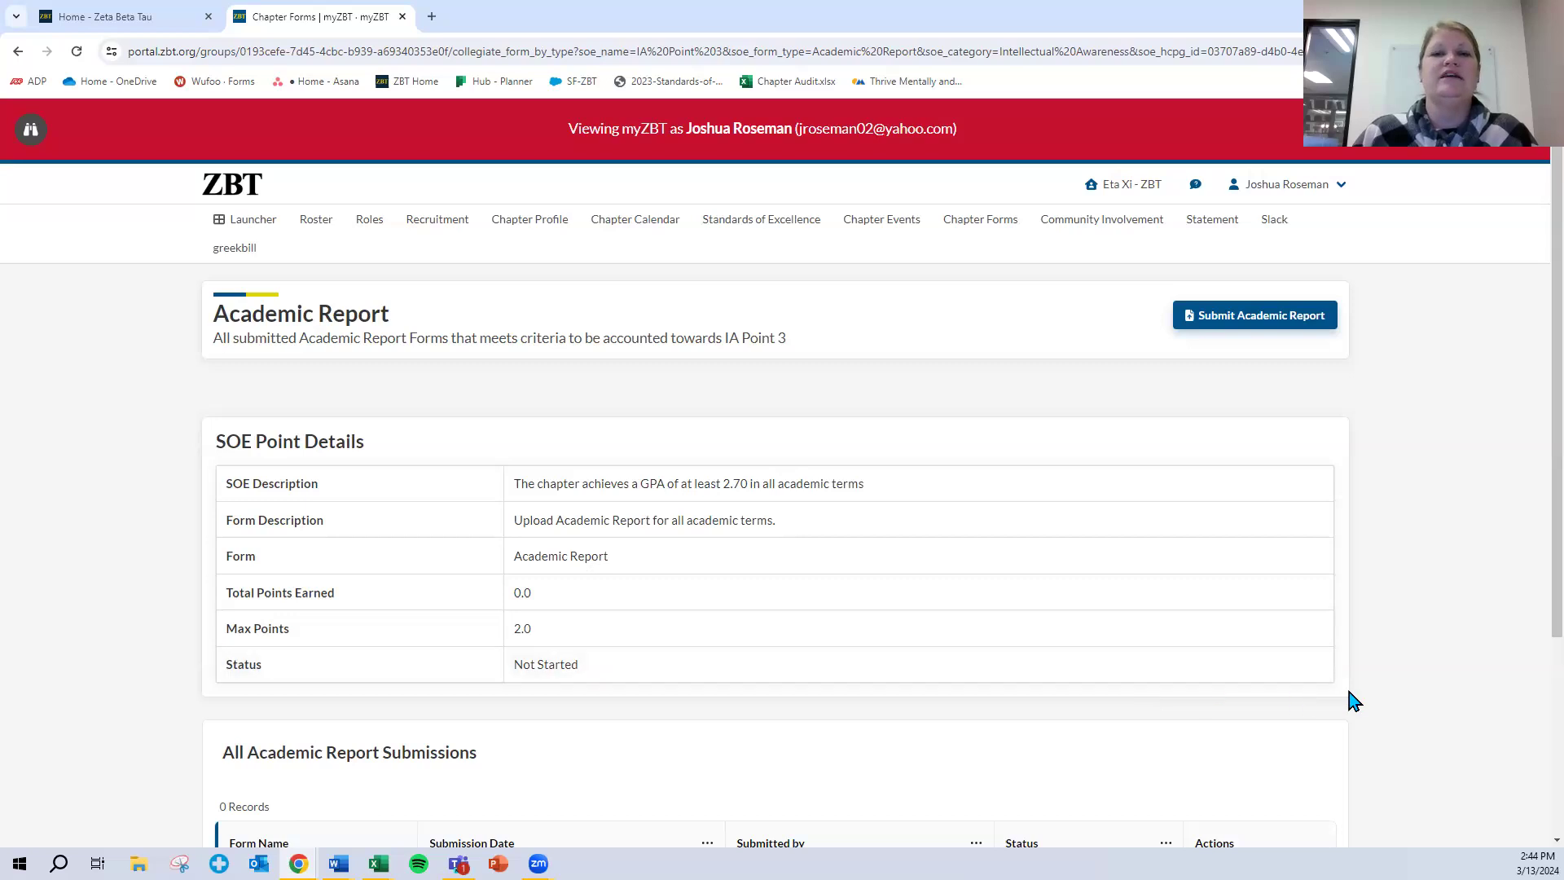
{"action": "scroll", "coordinate": [1349, 698], "scroll_direction": "down", "scroll_amount": 1}
{"action": "scroll", "coordinate": [1354, 696], "scroll_direction": "down", "scroll_amount": 1}
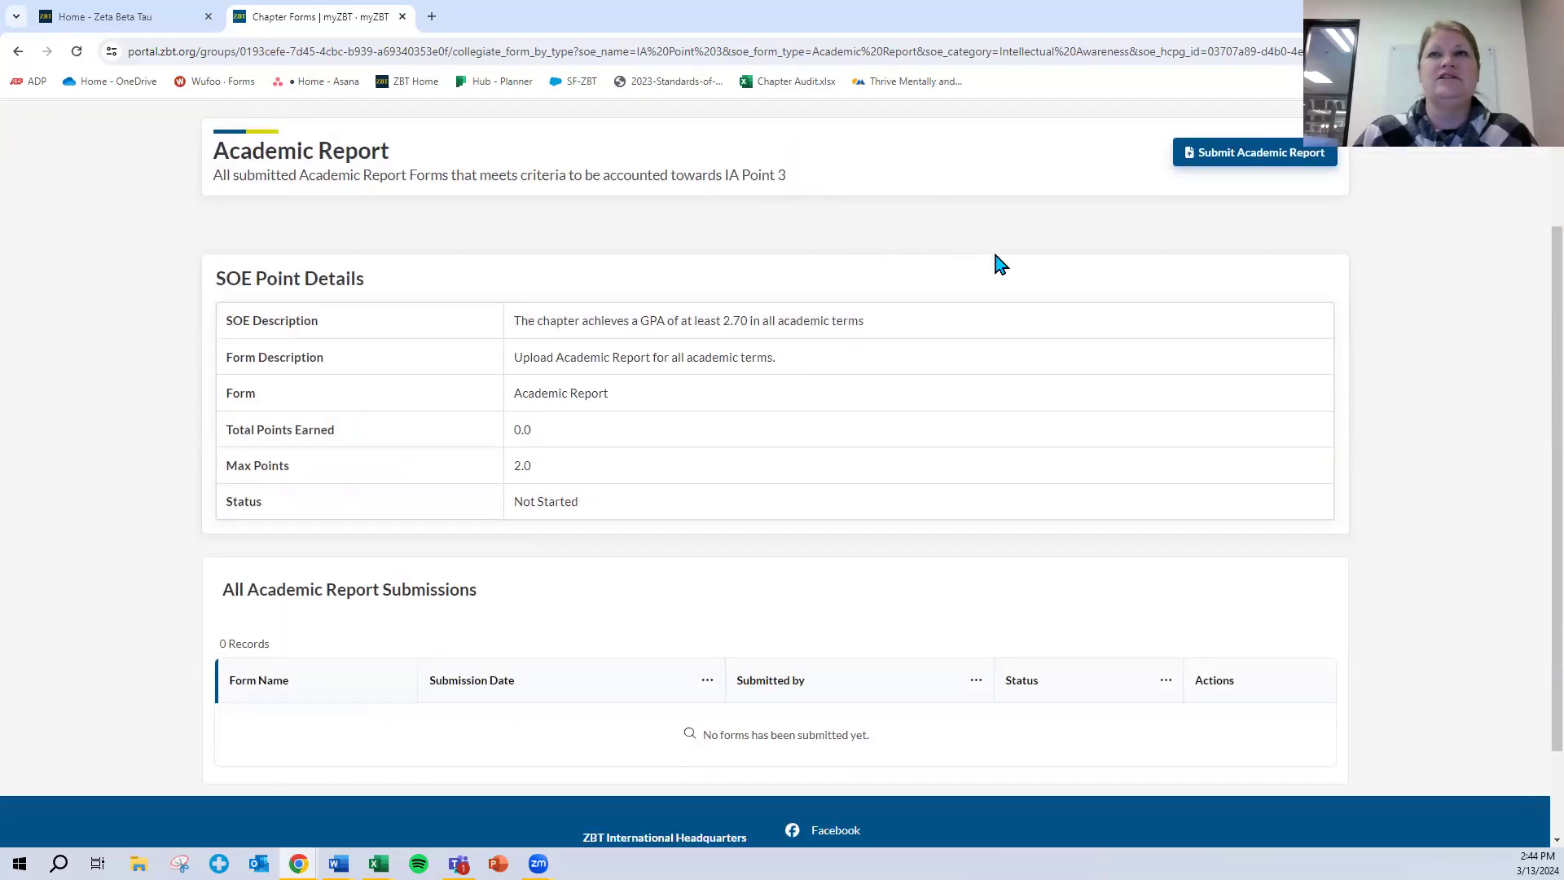
Step: Start a new Academic Report submission and choose Fall as the semester
{"action": "left_click", "coordinate": [1282, 154]}
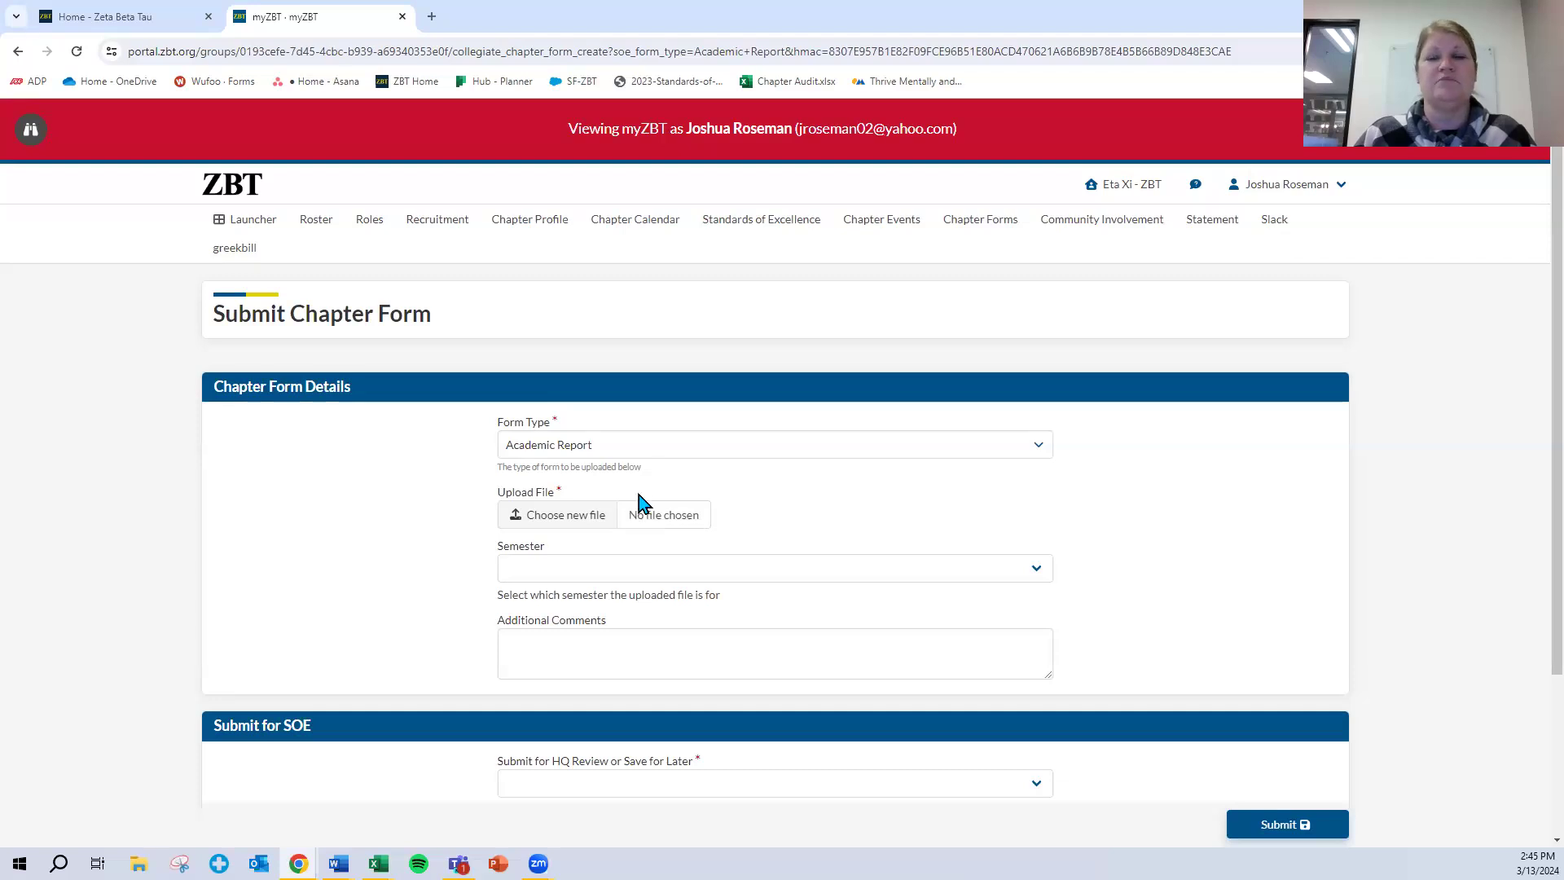
{"action": "left_click", "coordinate": [657, 578]}
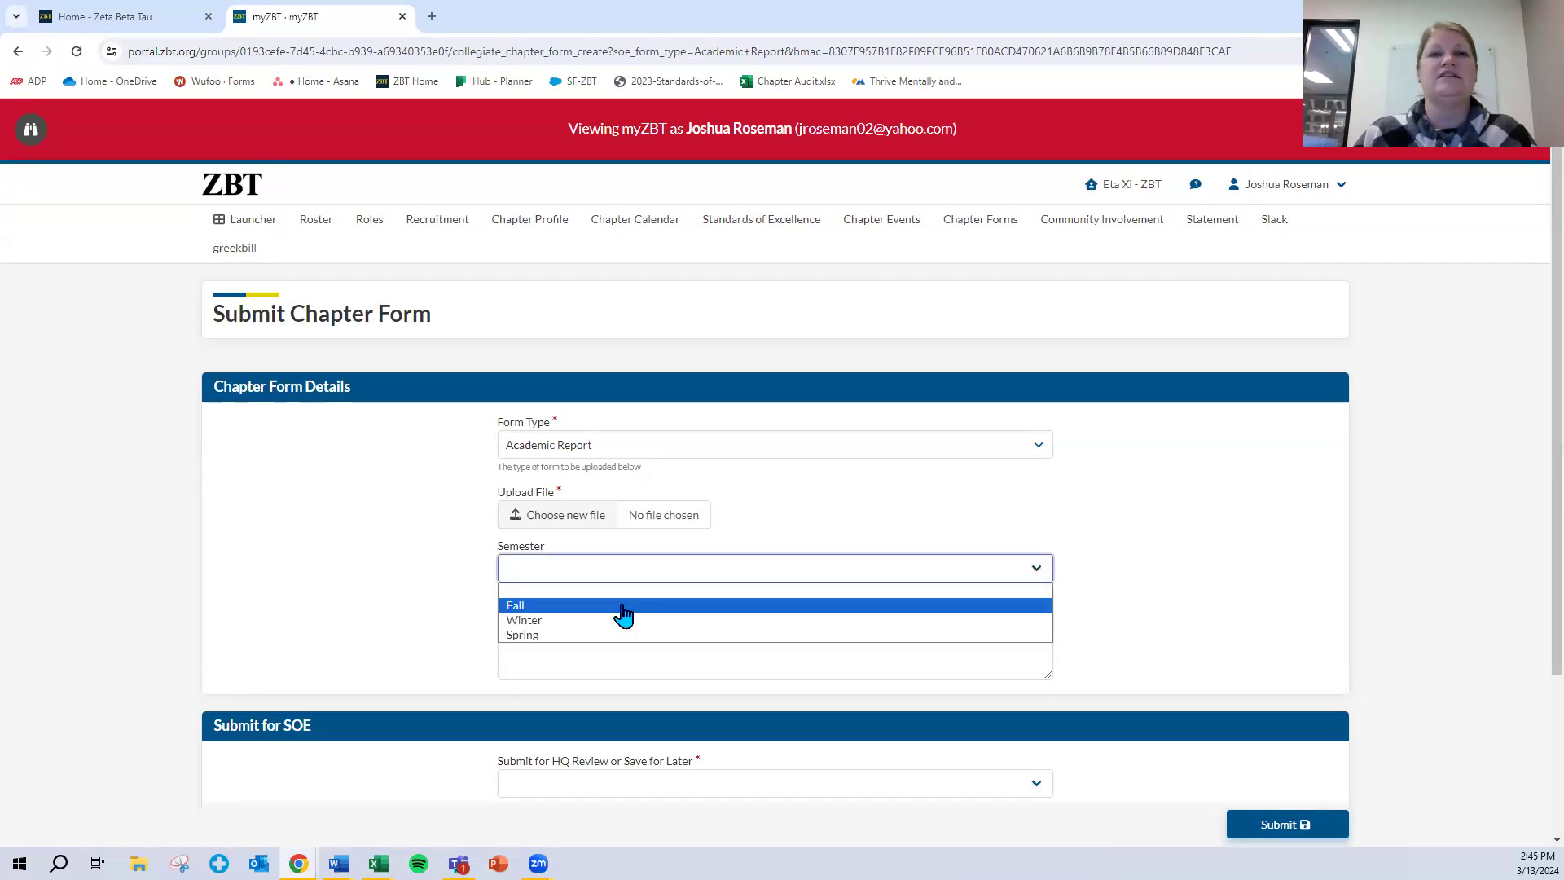
{"action": "left_click", "coordinate": [619, 605]}
{"action": "left_click", "coordinate": [687, 652]}
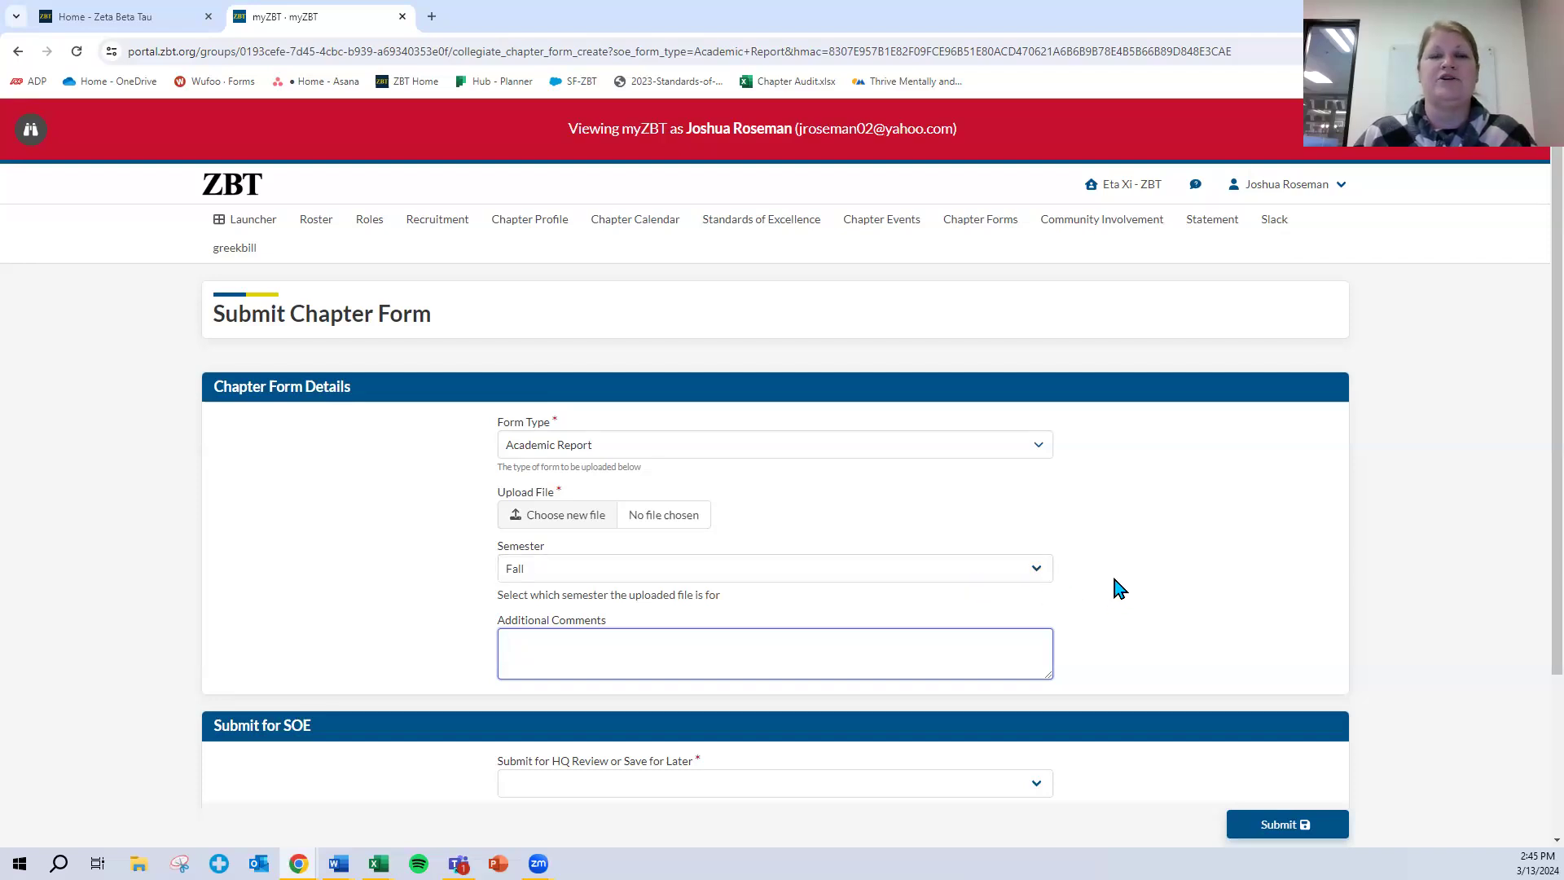
Step: Review the Submit for HQ Review or Save for Later choices without picking one
{"action": "scroll", "coordinate": [1118, 591], "scroll_direction": "down", "scroll_amount": 2}
{"action": "left_click", "coordinate": [961, 627]}
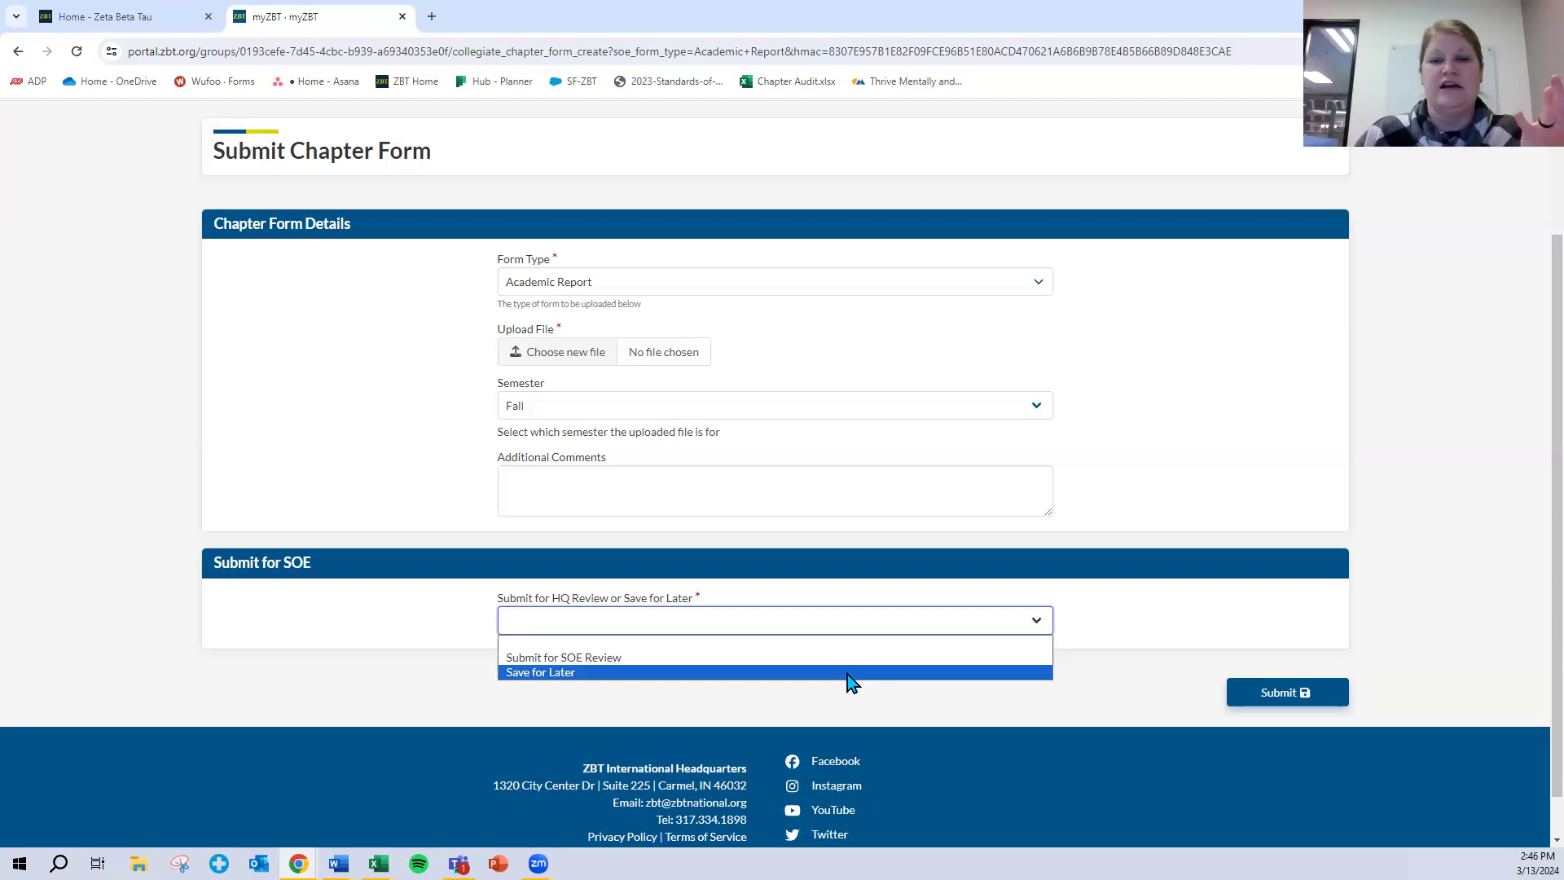
{"action": "left_click", "coordinate": [844, 696]}
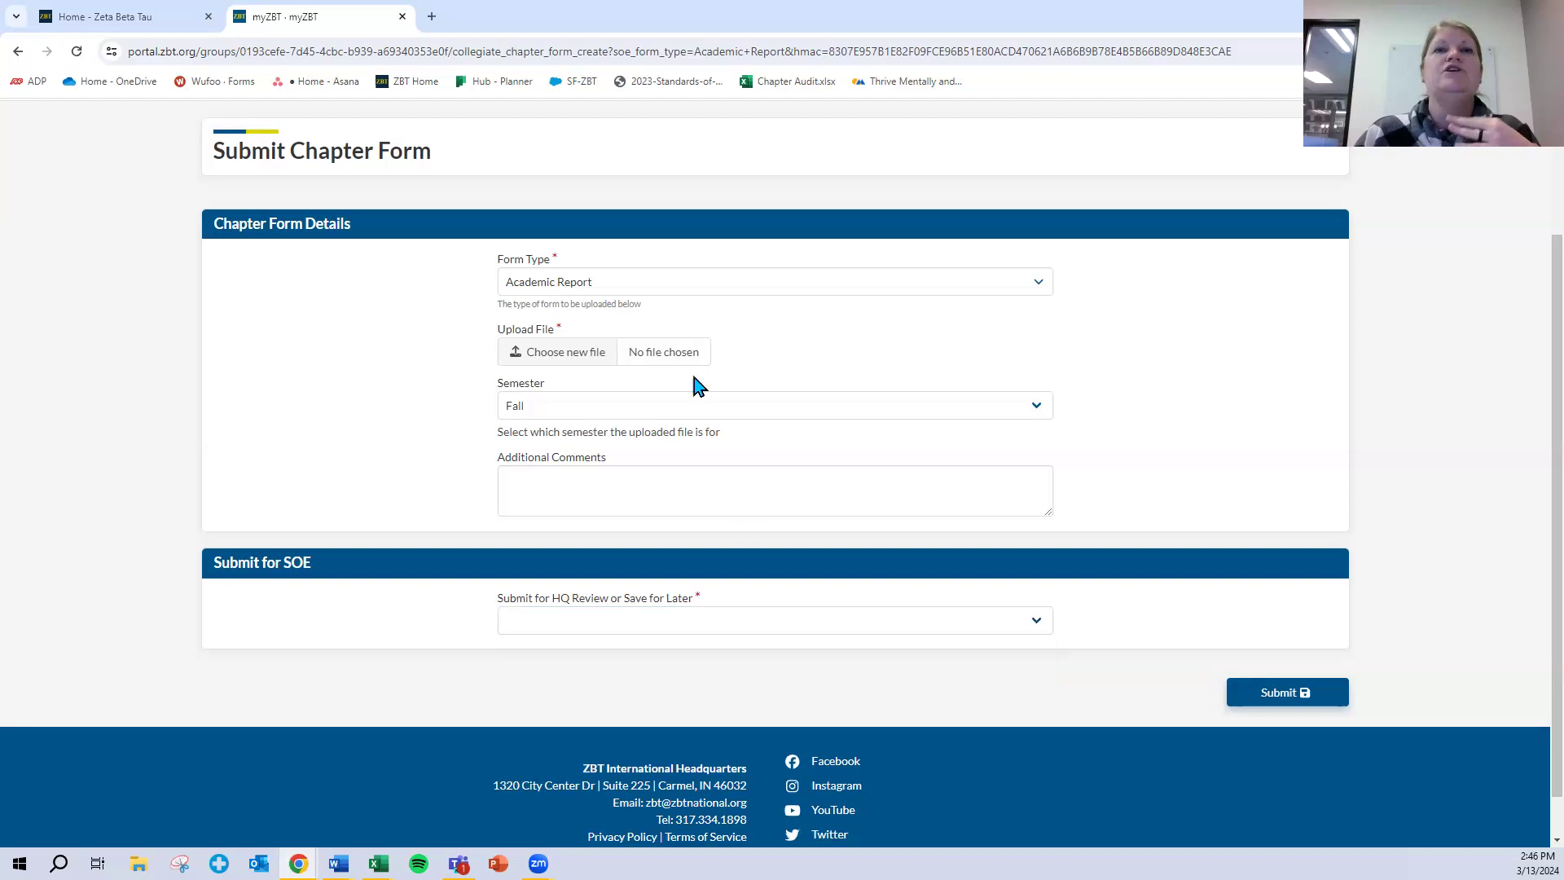
{"action": "left_click", "coordinate": [894, 622]}
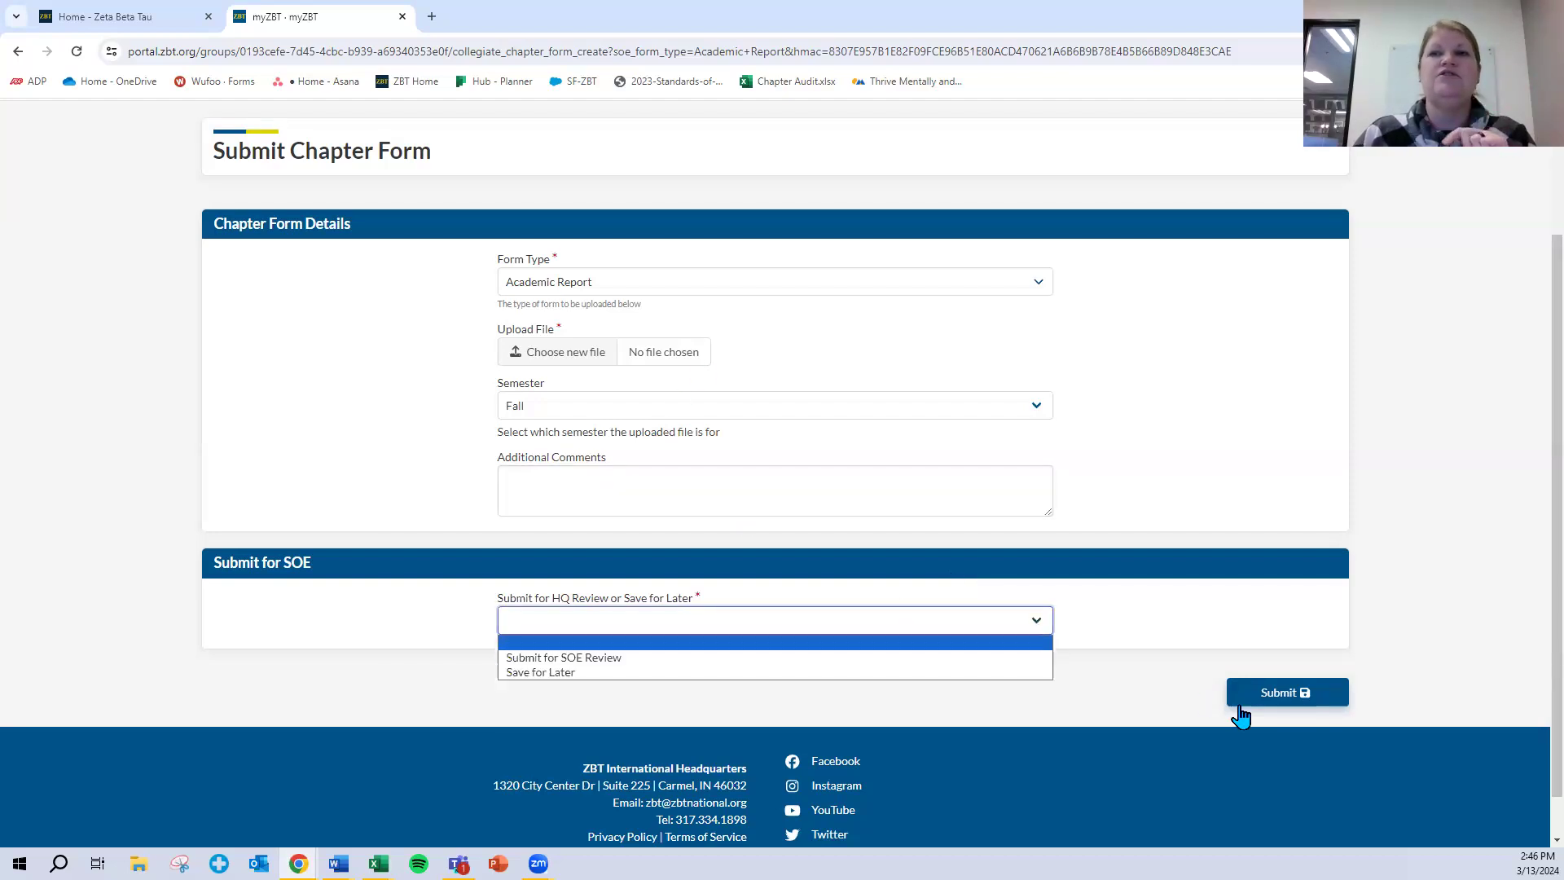
{"action": "scroll", "coordinate": [1051, 549], "scroll_direction": "up", "scroll_amount": 2}
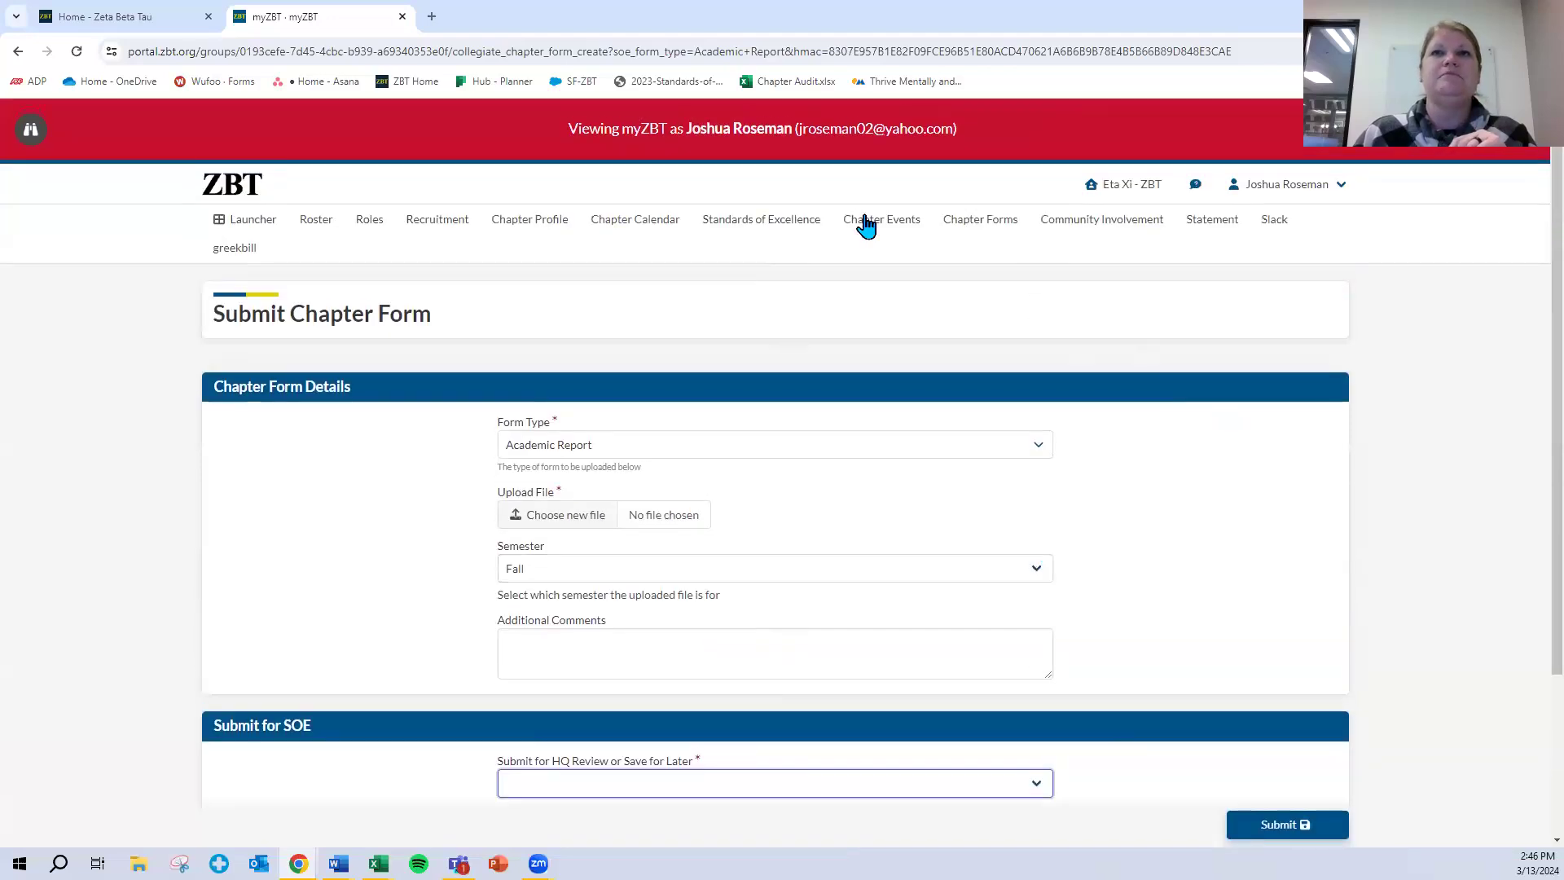
Step: Check Chapter Form Submissions, which has none yet, then return to the chapter Forms page
{"action": "left_click", "coordinate": [969, 227]}
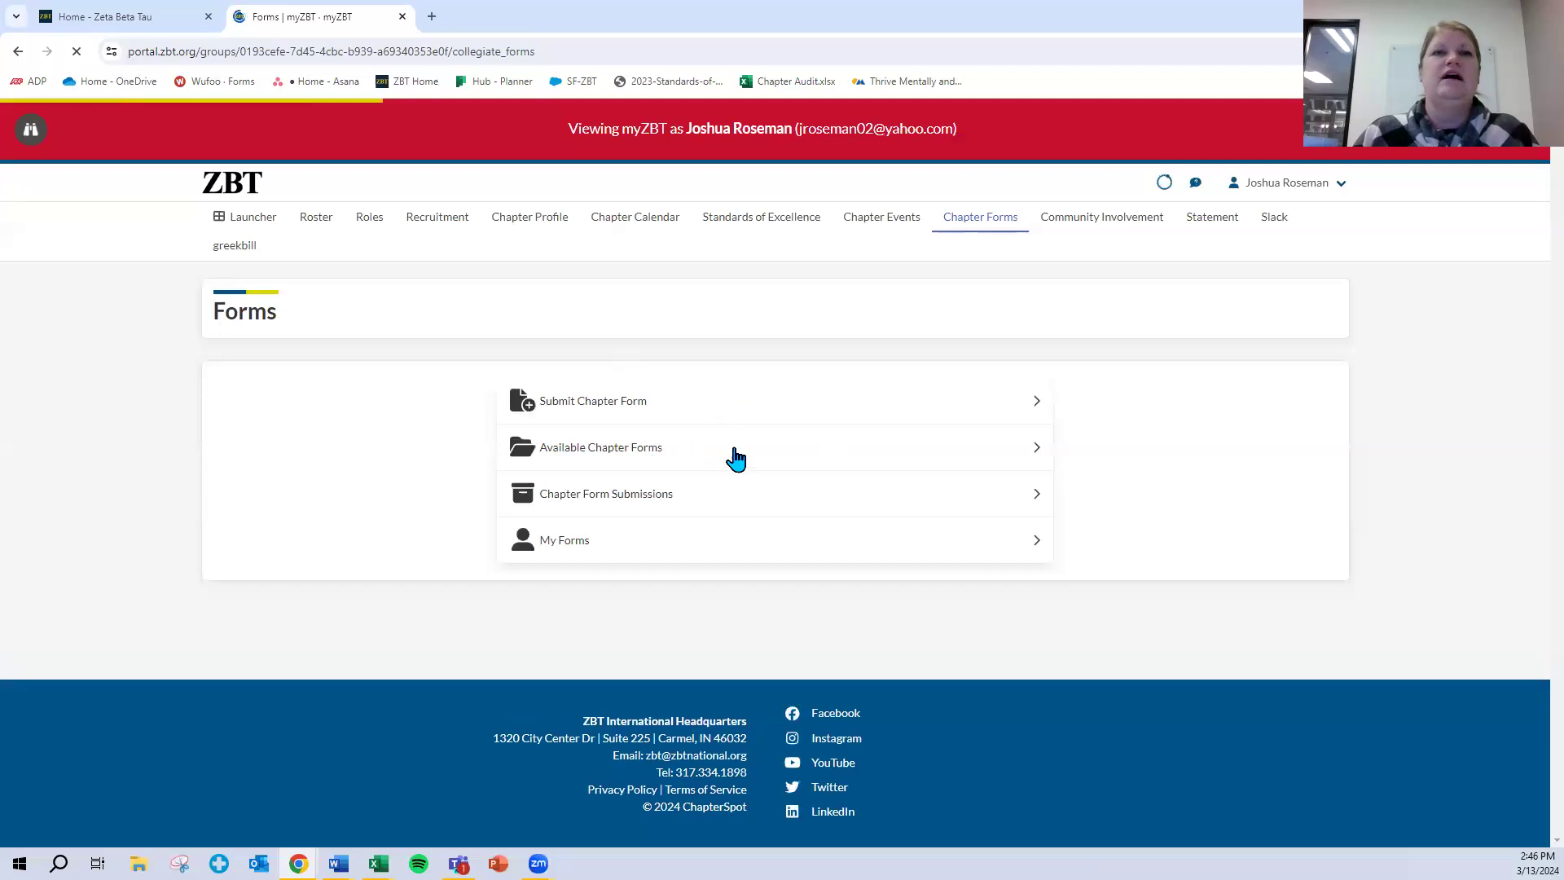
{"action": "left_click", "coordinate": [717, 503]}
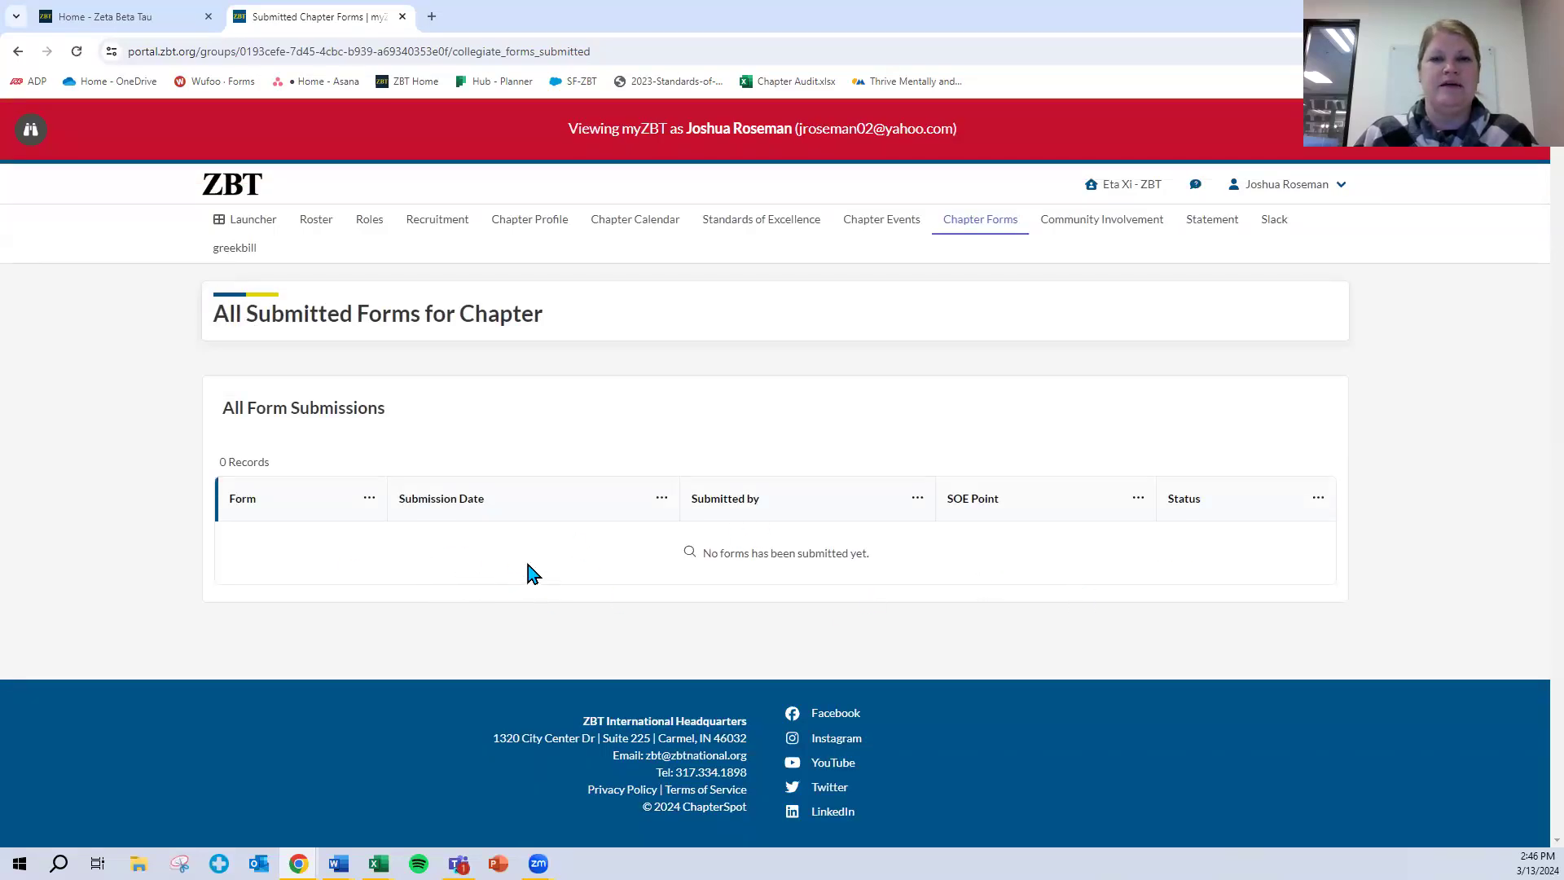
{"action": "left_click", "coordinate": [979, 218]}
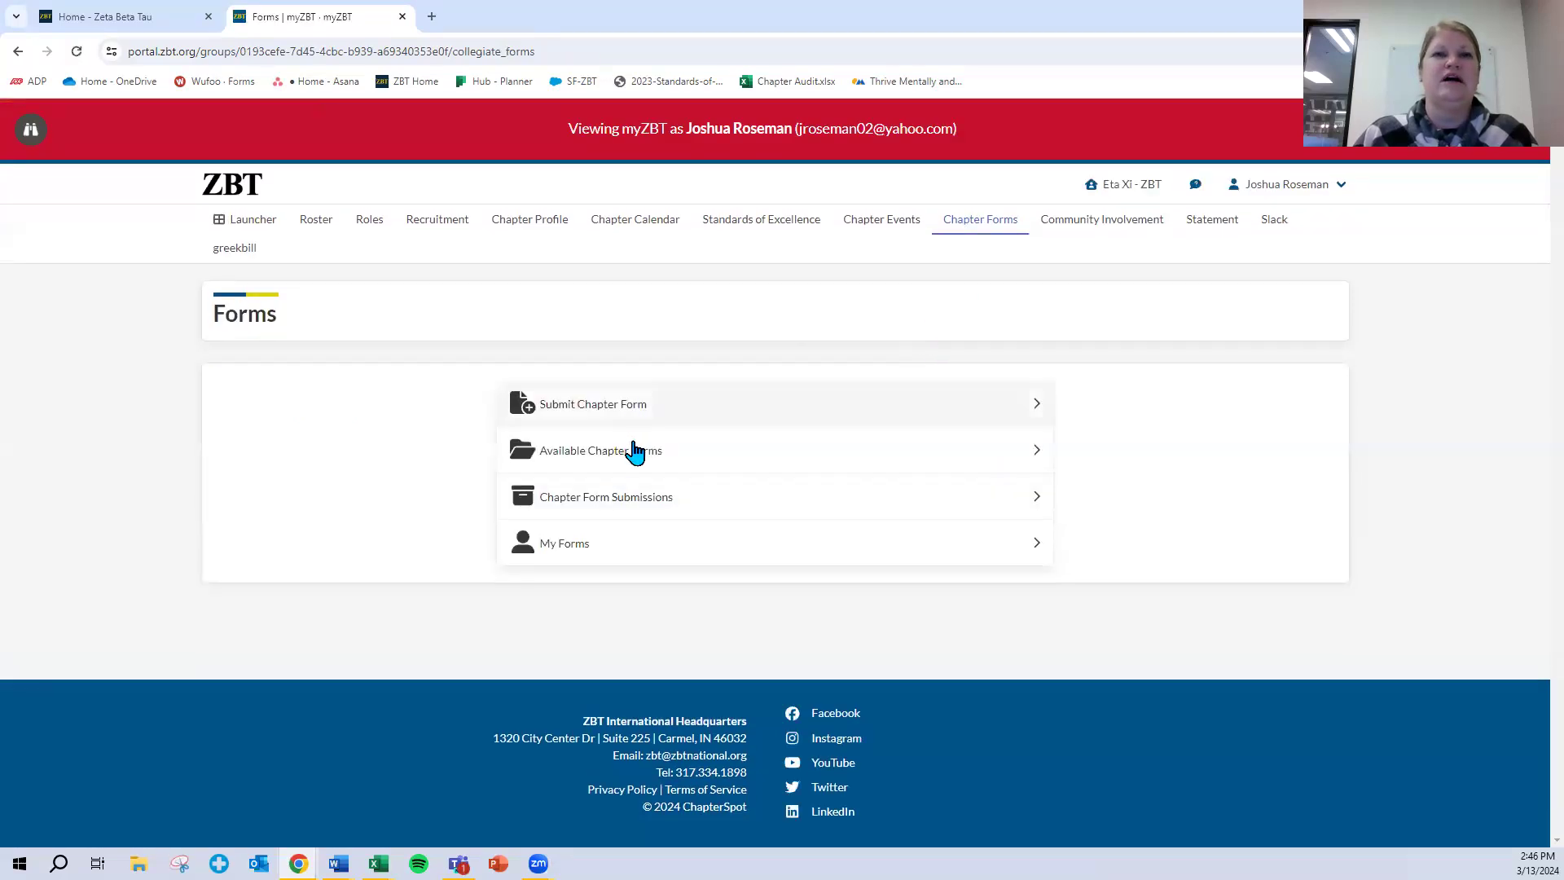
Step: Browse the 23 available chapter forms, then move to the Chapter Involvement page
{"action": "left_click", "coordinate": [617, 462]}
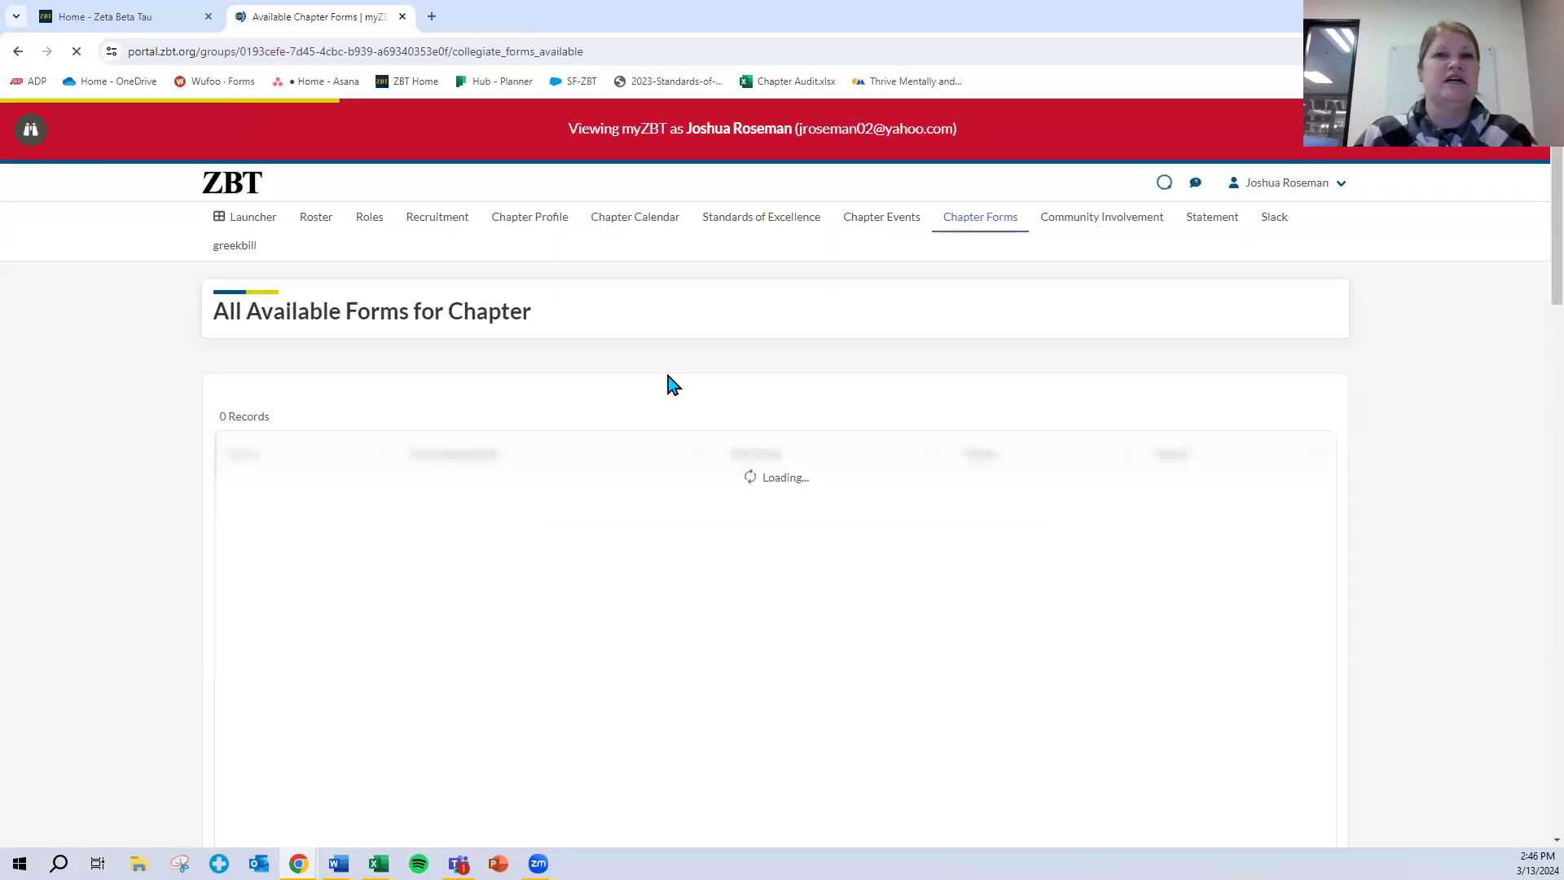
{"action": "scroll", "coordinate": [130, 636], "scroll_direction": "down", "scroll_amount": 3}
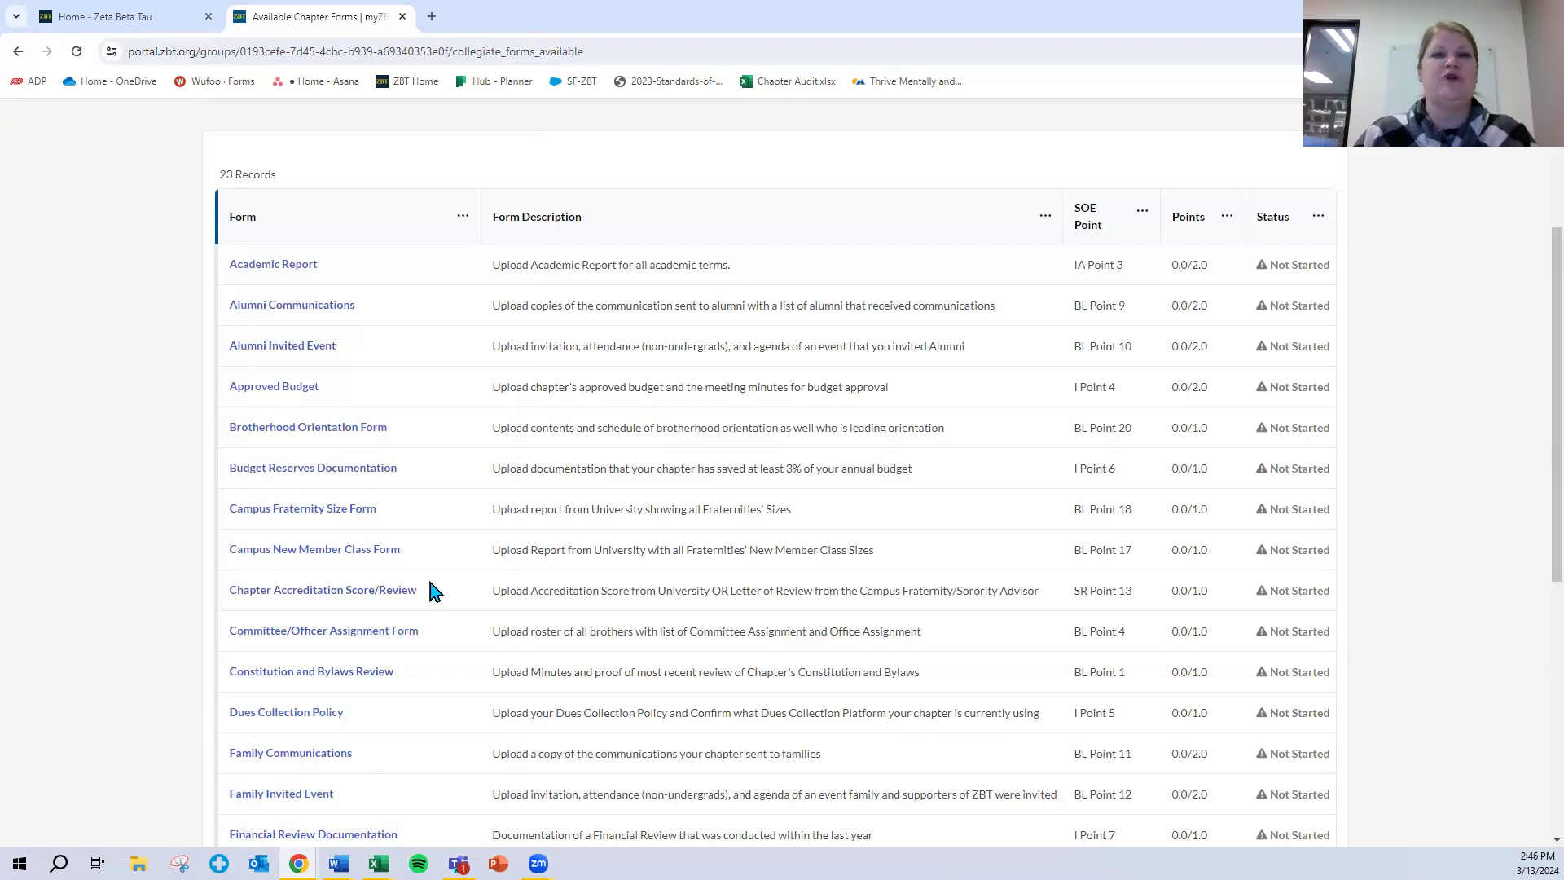
{"action": "scroll", "coordinate": [402, 621], "scroll_direction": "down", "scroll_amount": 2}
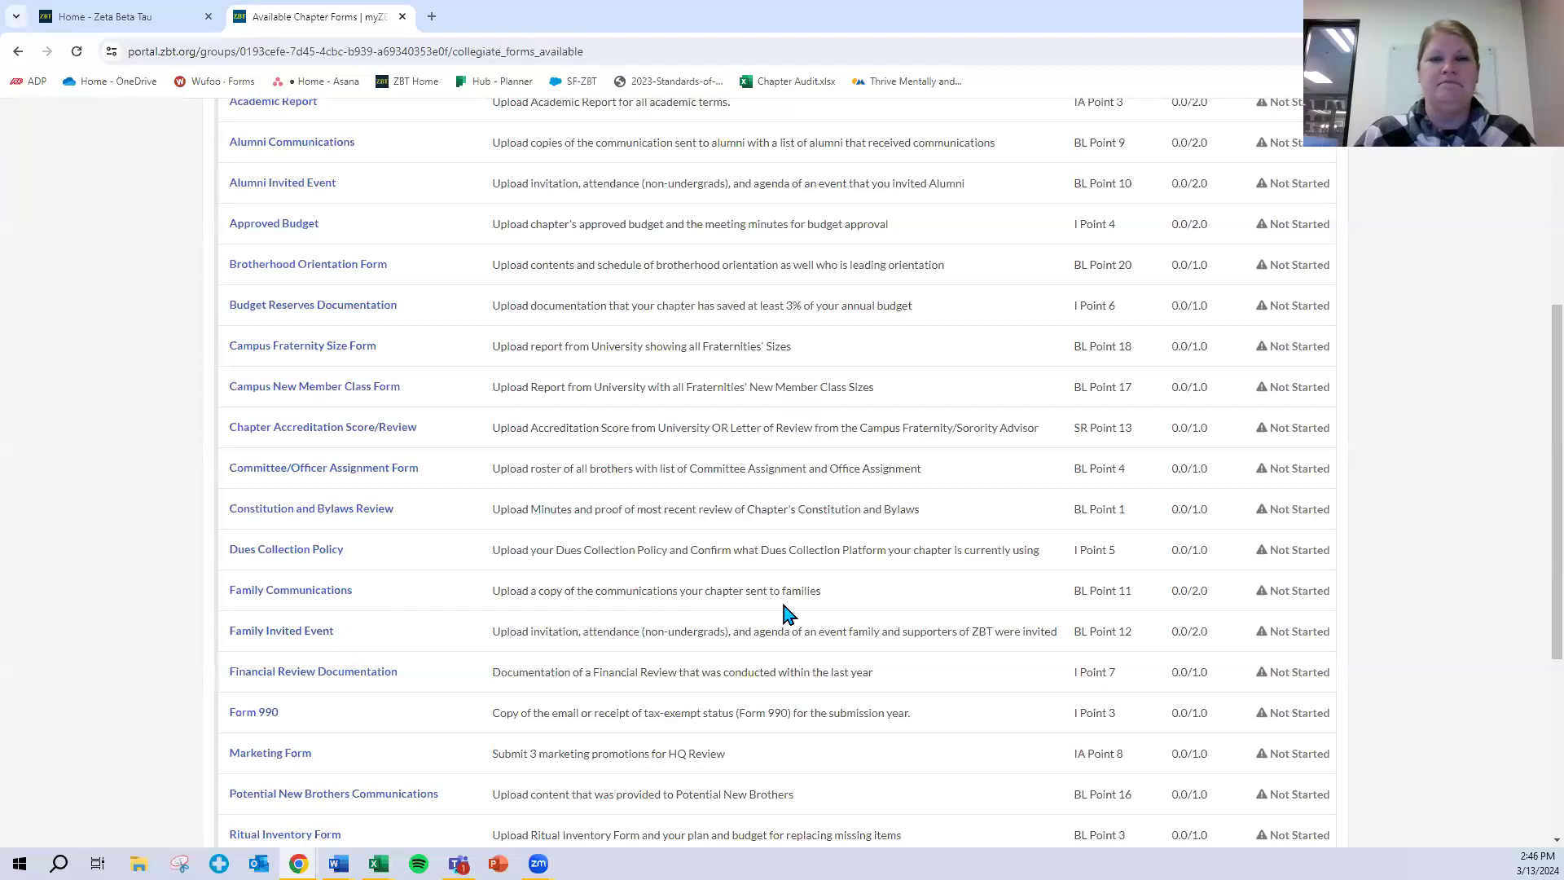
{"action": "scroll", "coordinate": [870, 610], "scroll_direction": "up", "scroll_amount": 5}
{"action": "left_click", "coordinate": [1106, 226]}
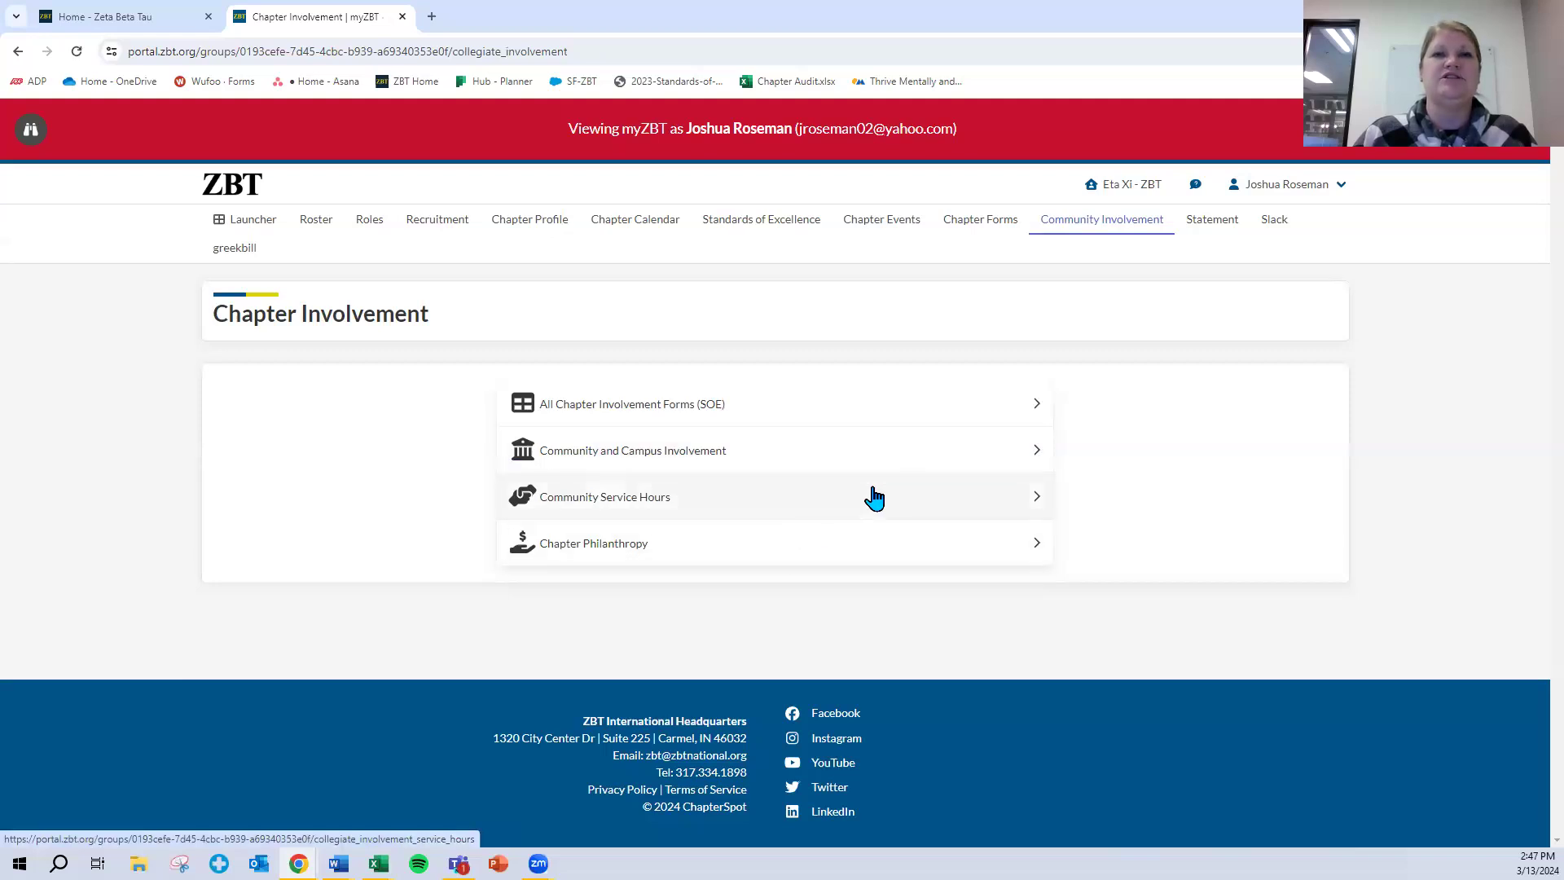
Step: From All Chapter Involvement Forms (SOE), open Chapter Community Service: SR Point 15, 1.0 max points
{"action": "left_click", "coordinate": [894, 414]}
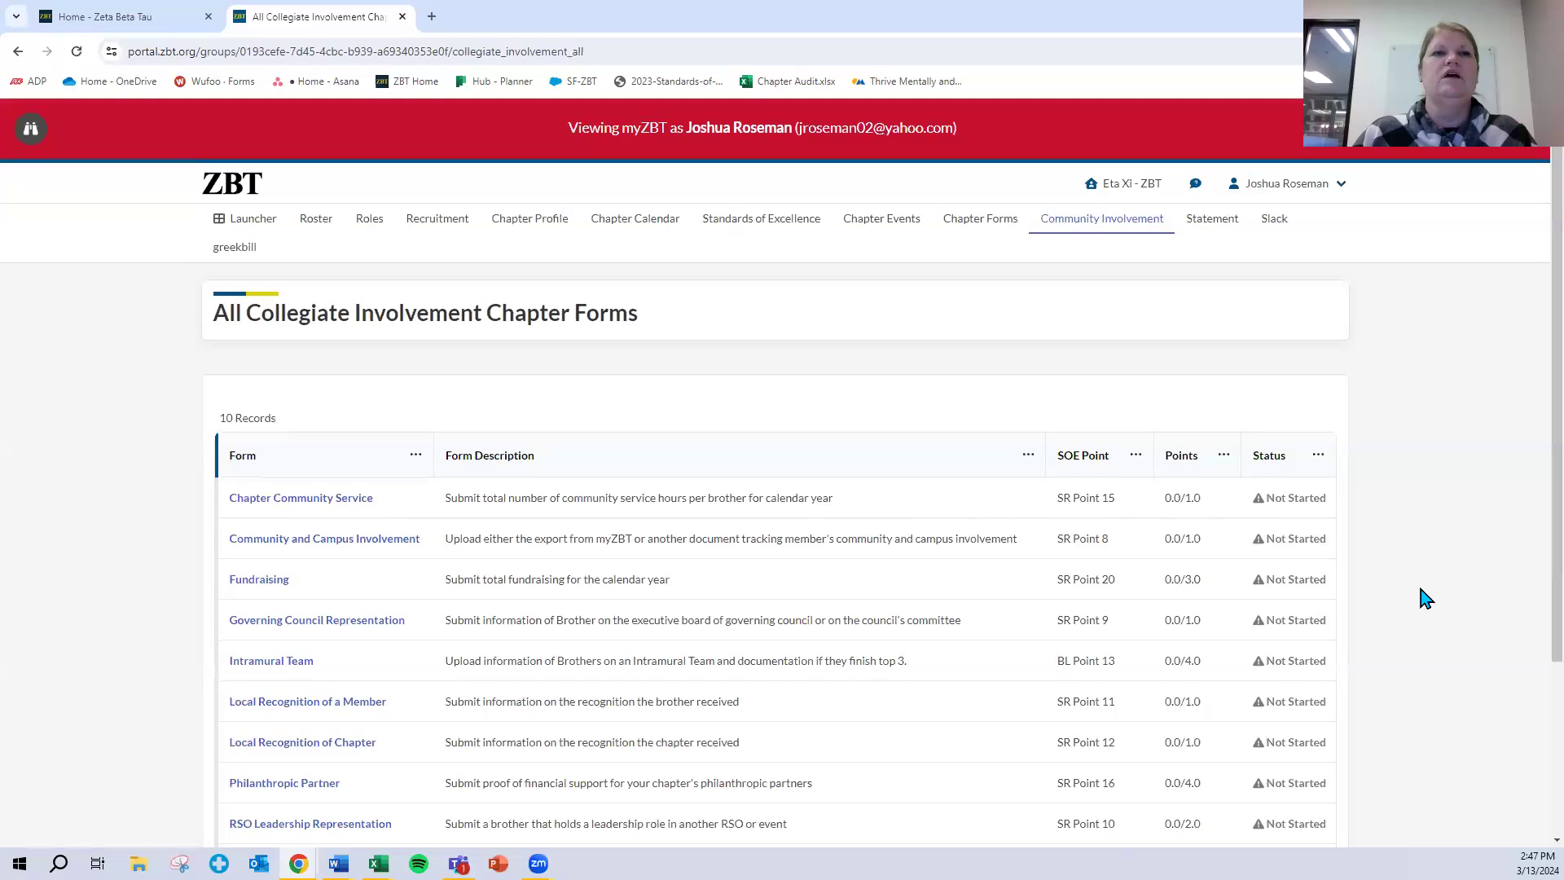
{"action": "scroll", "coordinate": [600, 440], "scroll_direction": "down", "scroll_amount": 3}
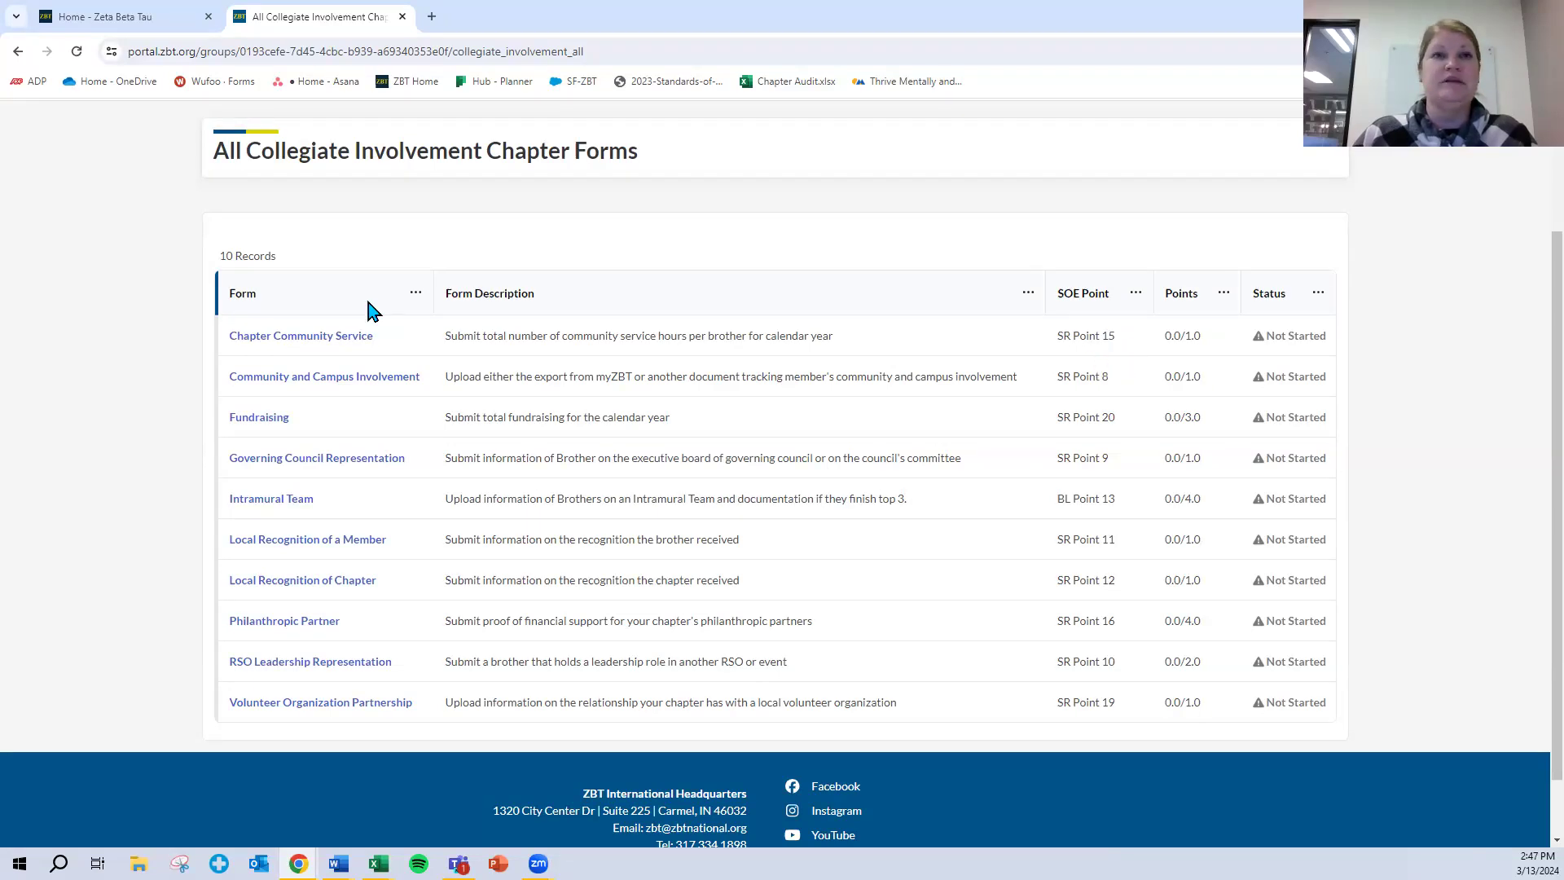
{"action": "left_click", "coordinate": [317, 343]}
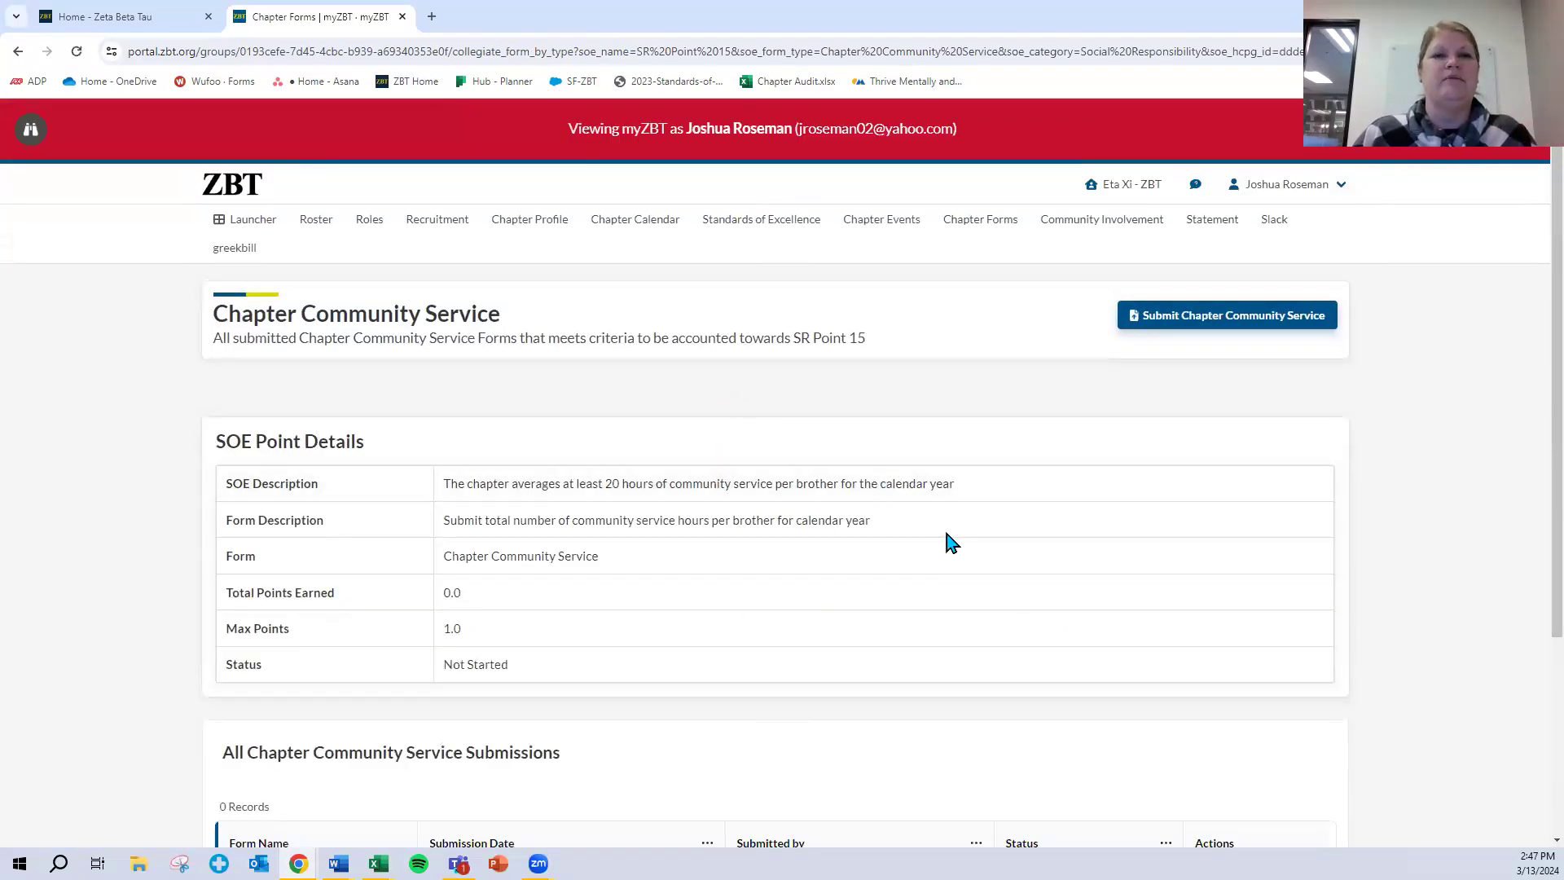
{"action": "scroll", "coordinate": [1214, 570], "scroll_direction": "down", "scroll_amount": 2}
{"action": "scroll", "coordinate": [1375, 484], "scroll_direction": "up", "scroll_amount": 1}
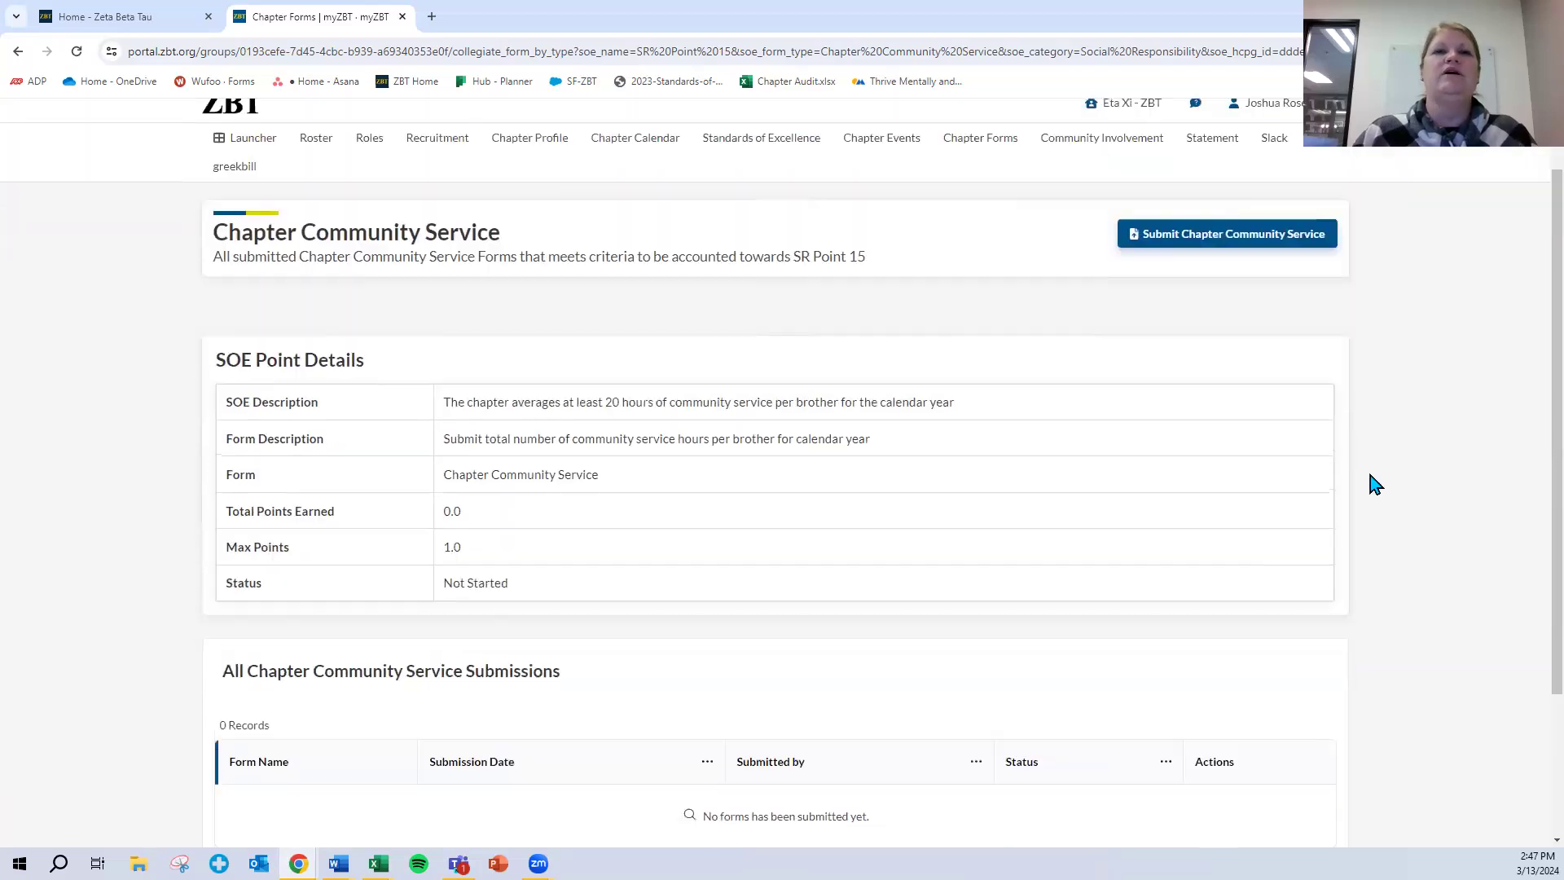
Step: Start a Chapter Community Service submission and enter 14 total community service hours
{"action": "left_click", "coordinate": [1227, 241]}
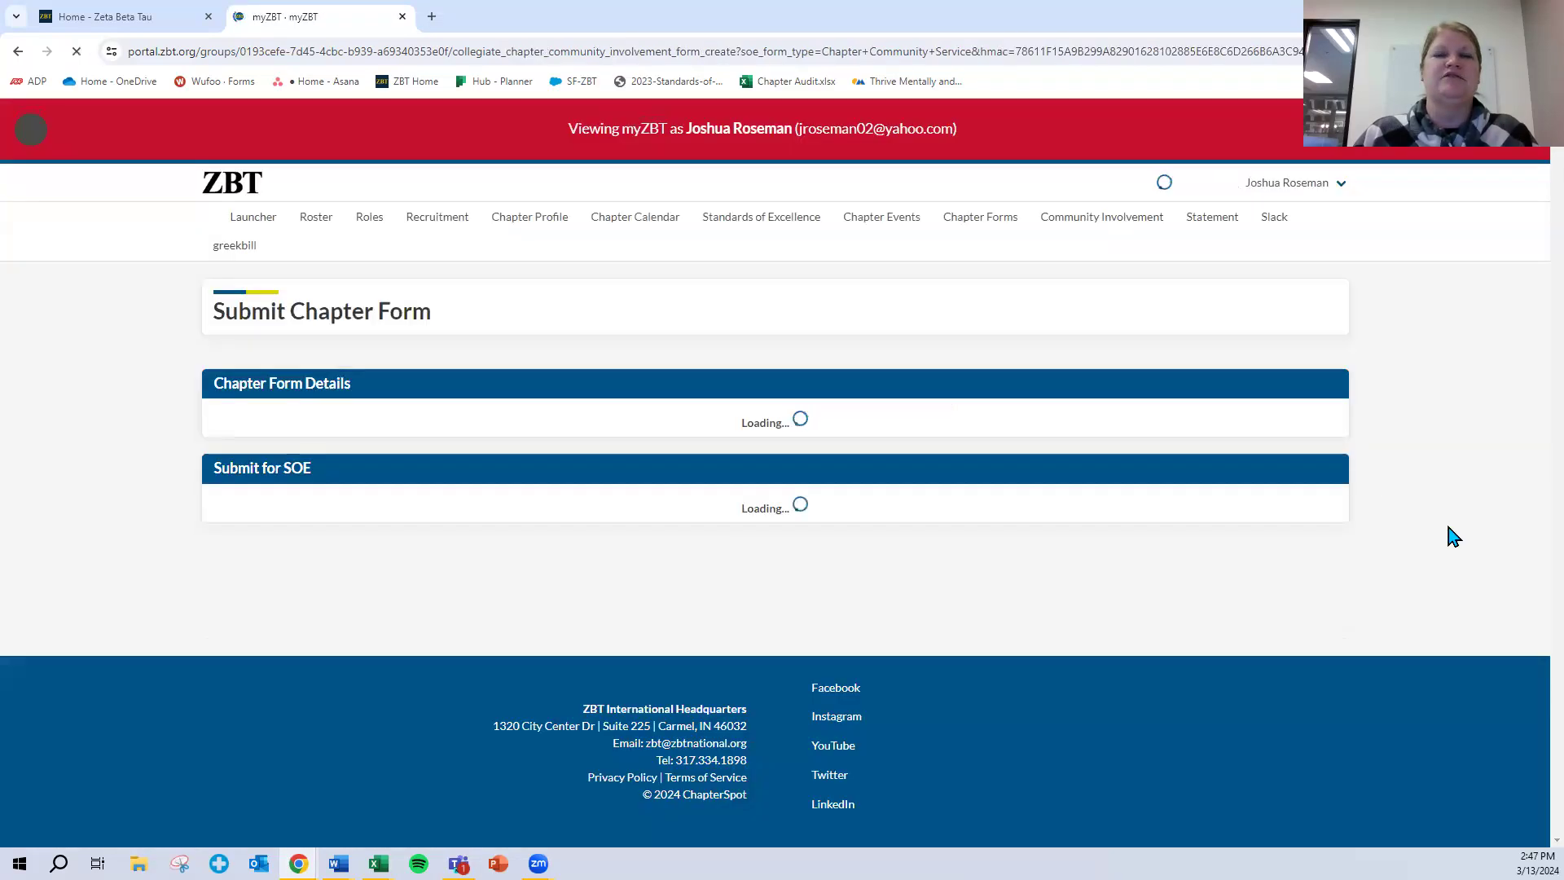
{"action": "scroll", "coordinate": [1425, 513], "scroll_direction": "down", "scroll_amount": 2}
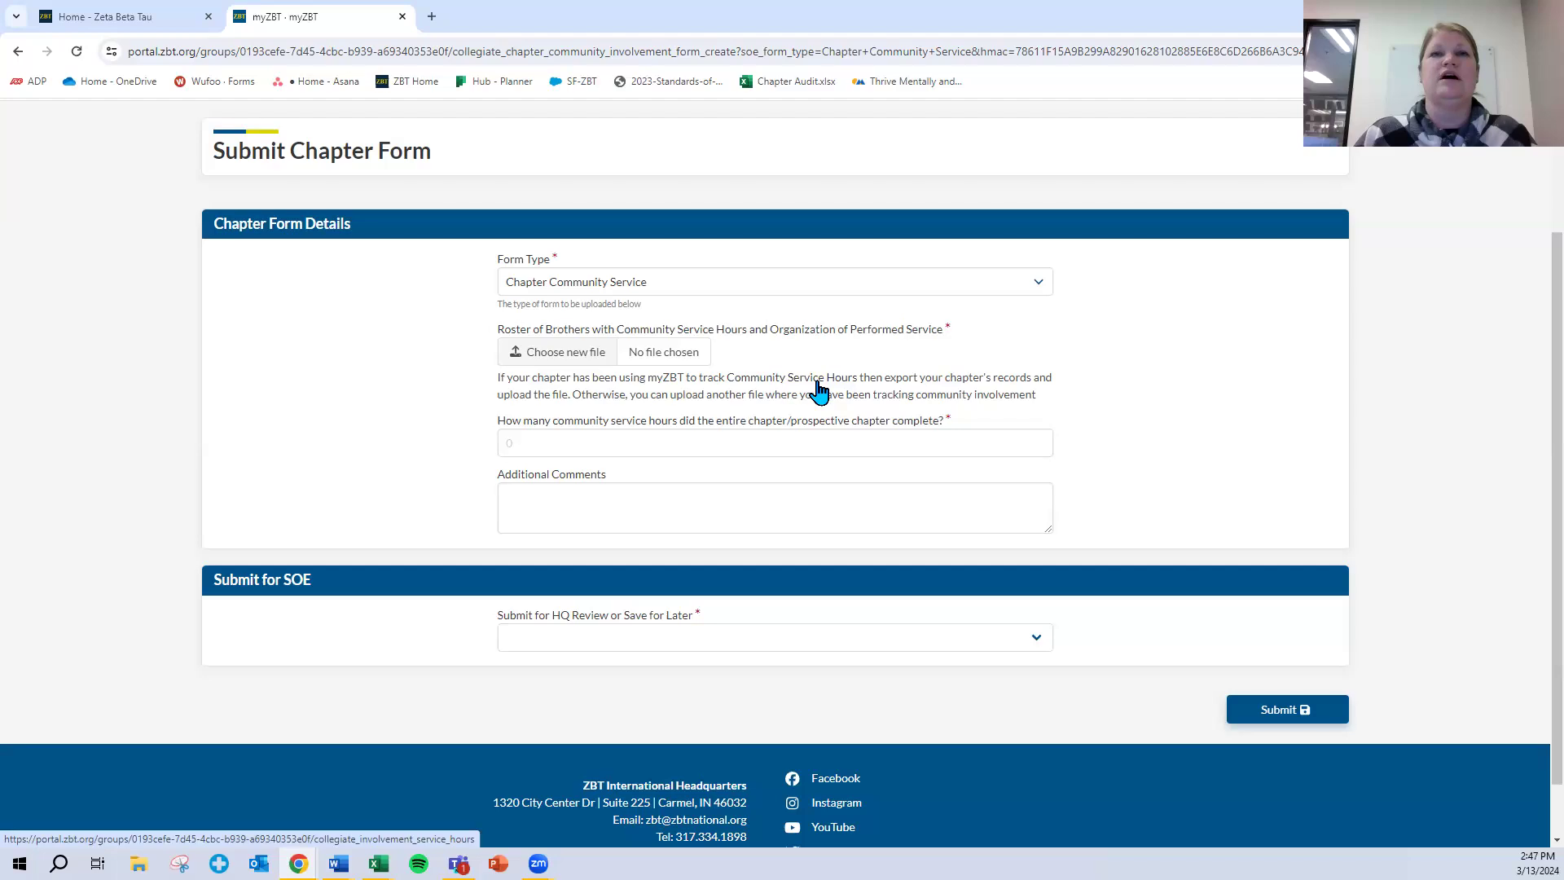
{"action": "left_click", "coordinate": [751, 440]}
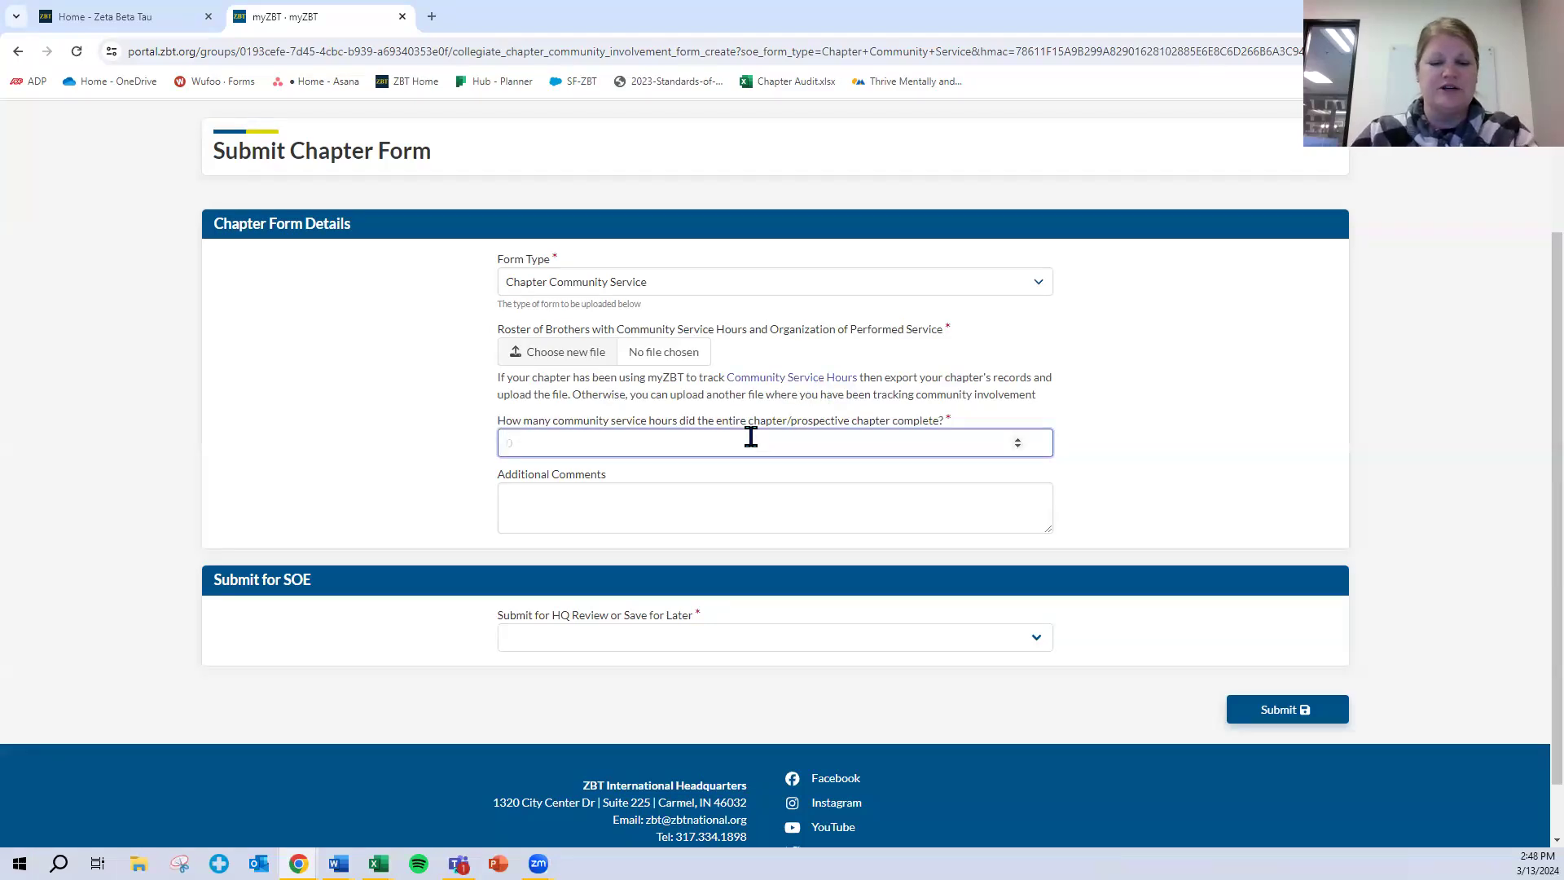
{"action": "left_click", "coordinate": [750, 489]}
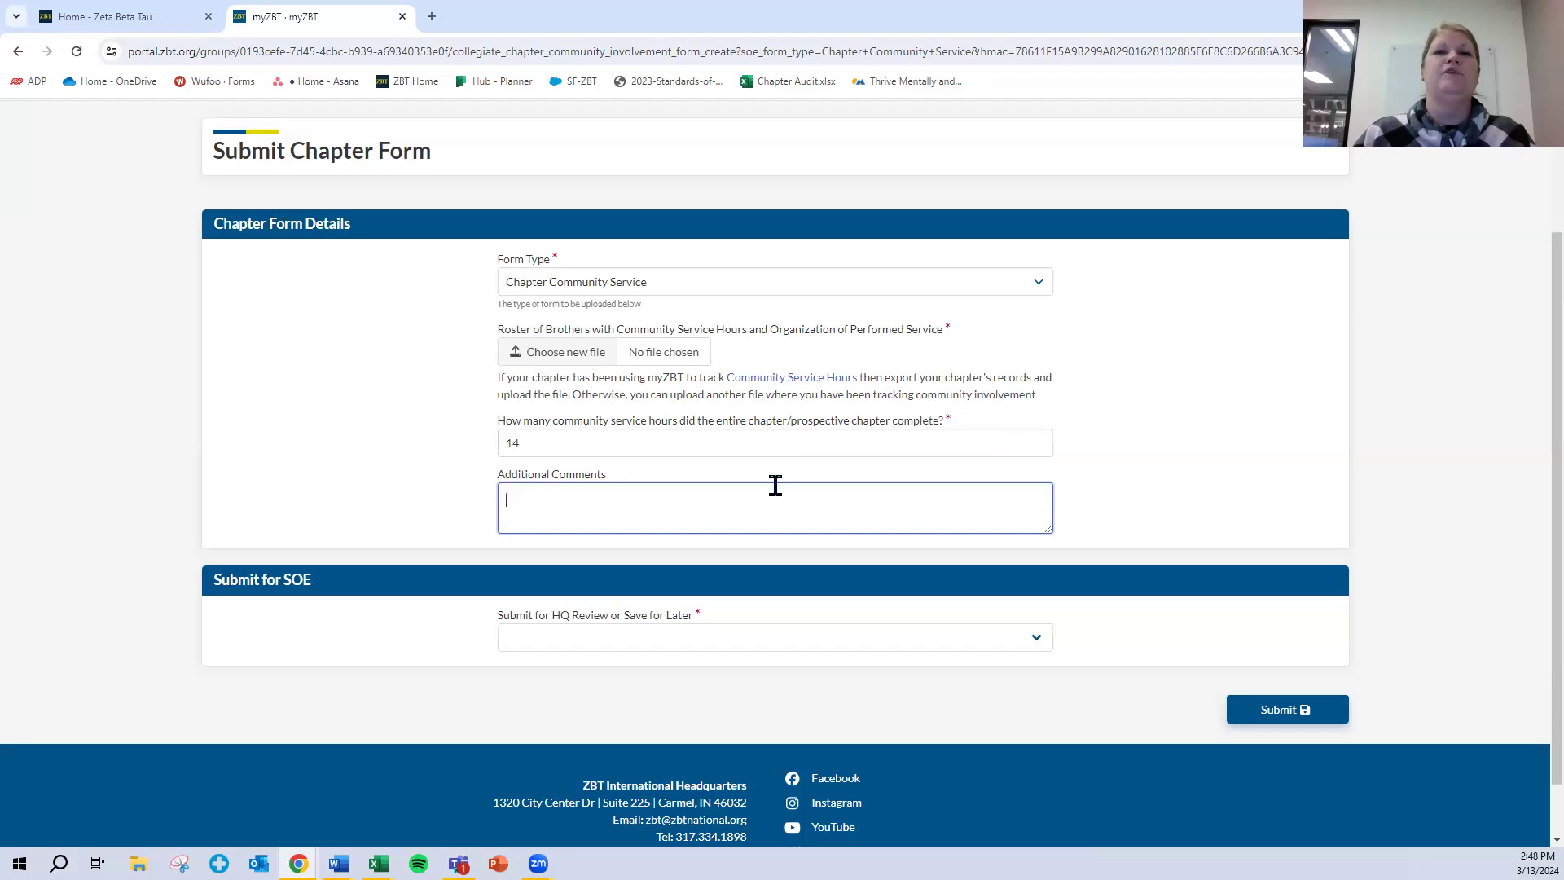
{"action": "left_click", "coordinate": [745, 643]}
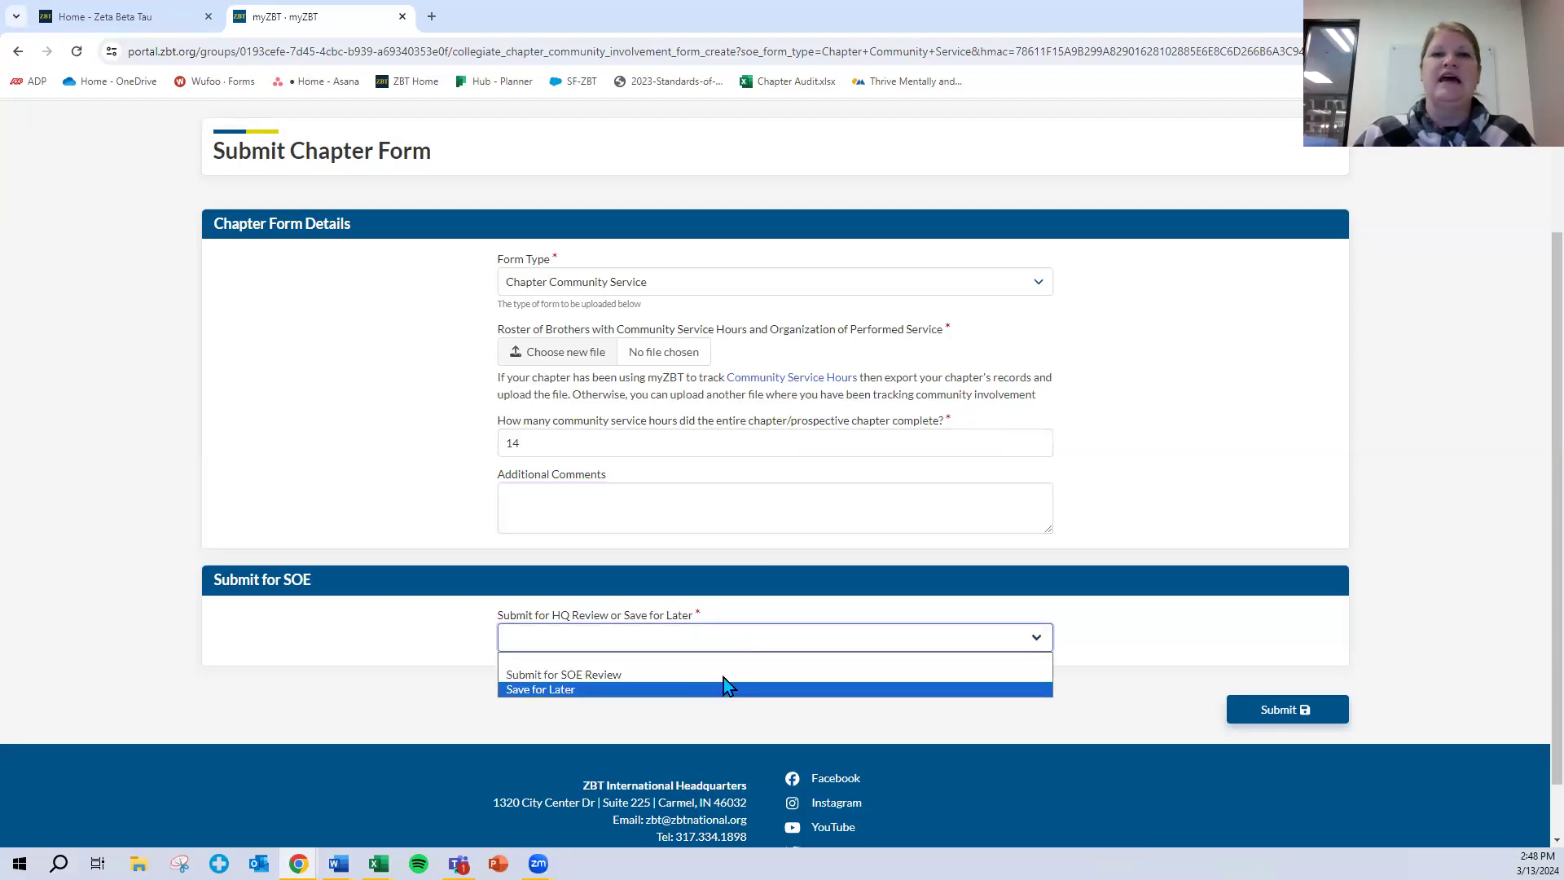
{"action": "scroll", "coordinate": [1022, 523], "scroll_direction": "up", "scroll_amount": 3}
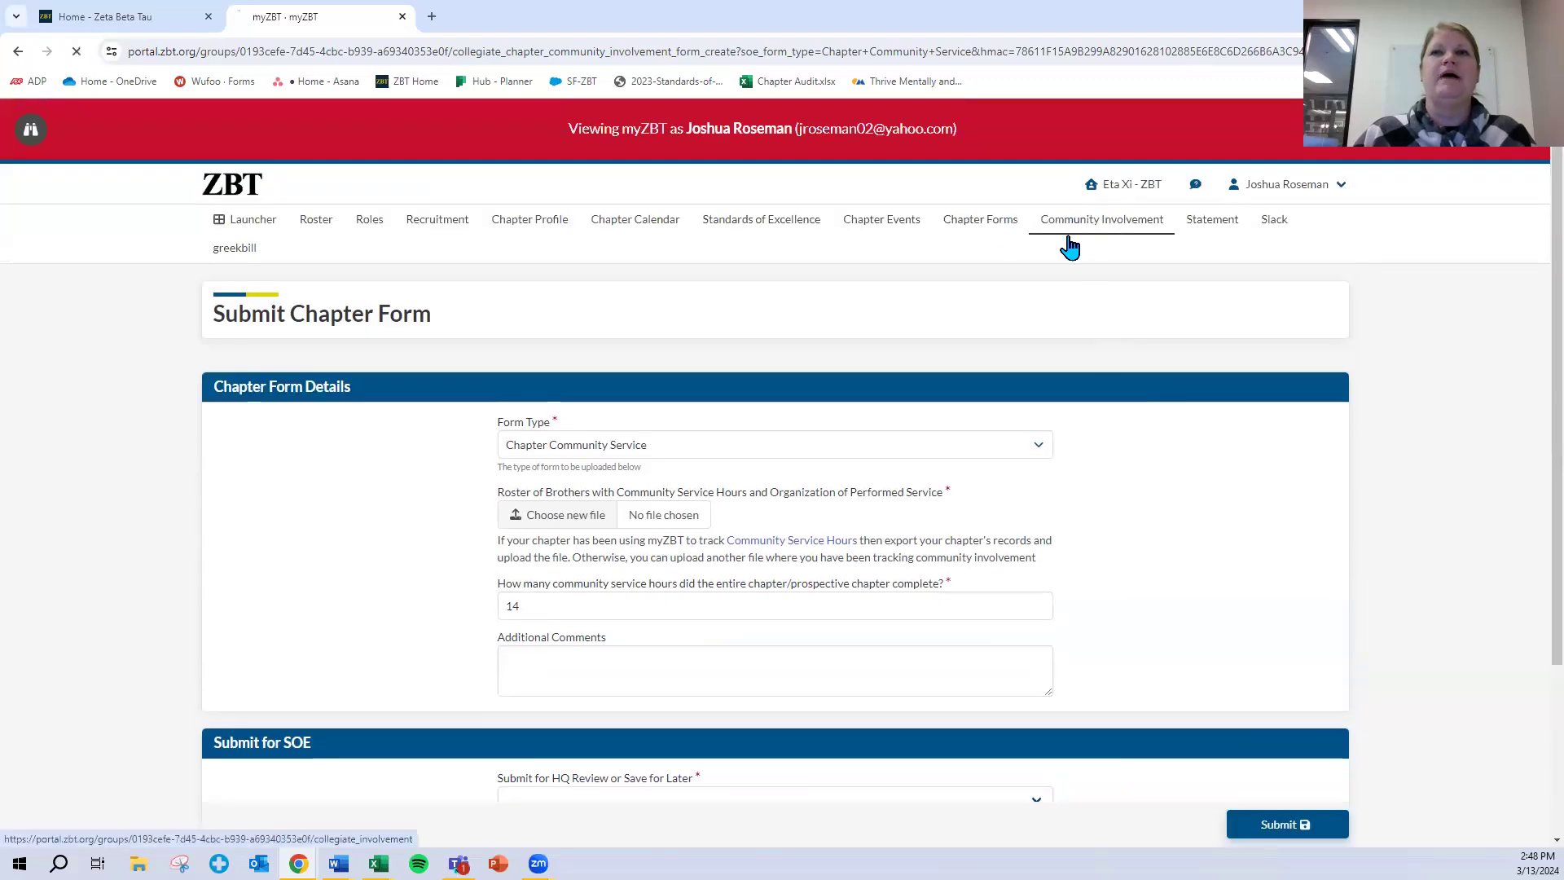
Step: Open the Eta Xi - ZBT Community Service Hours tracker from Community Involvement, showing 0 hours
{"action": "left_click", "coordinate": [1075, 233]}
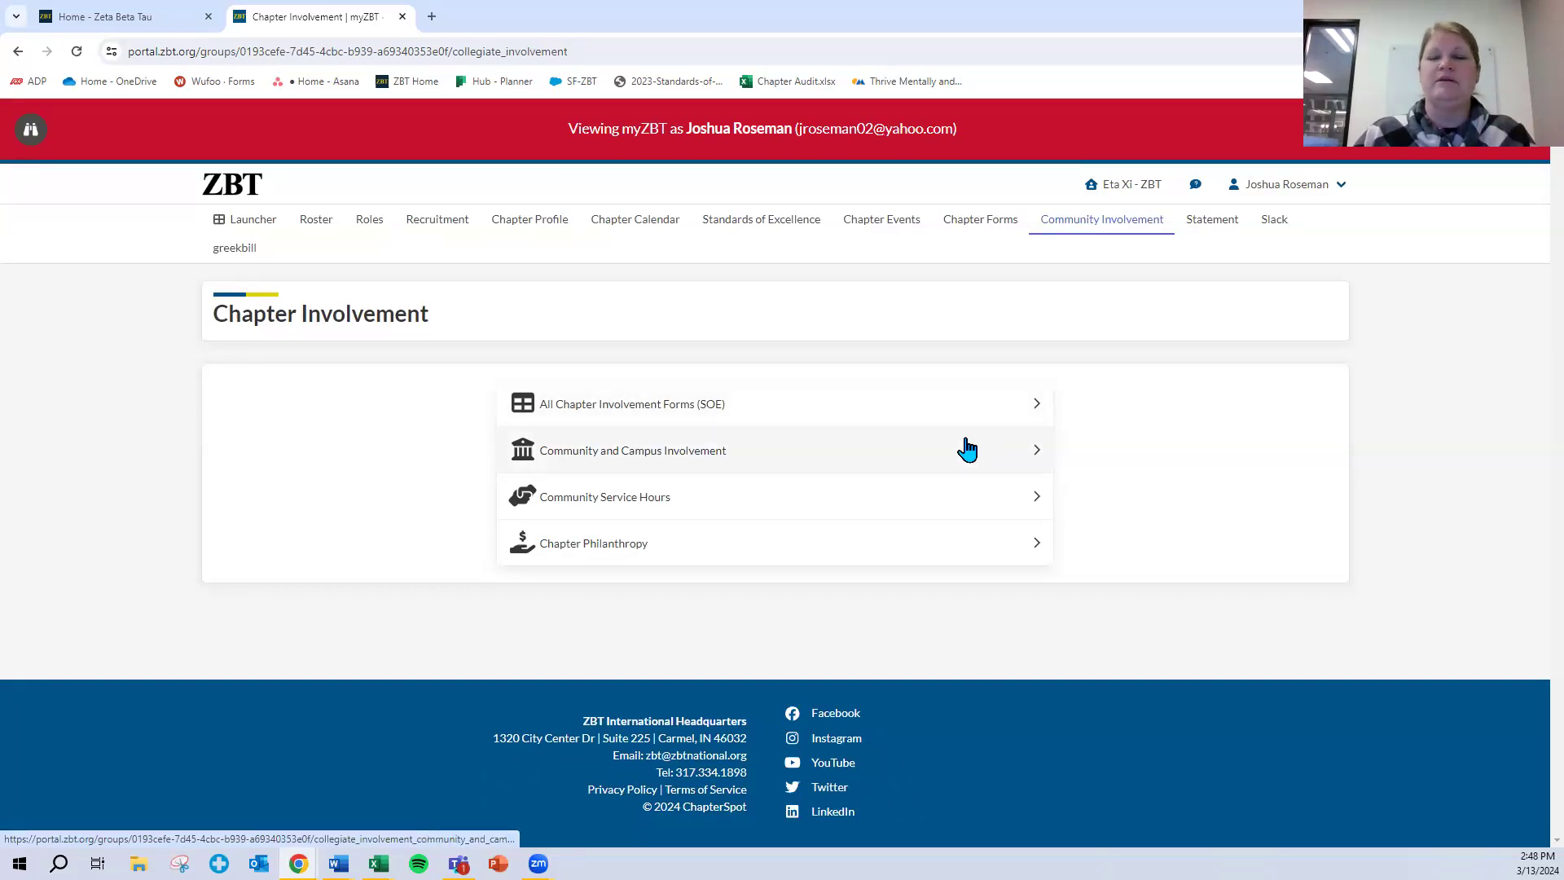
{"action": "left_click", "coordinate": [819, 505]}
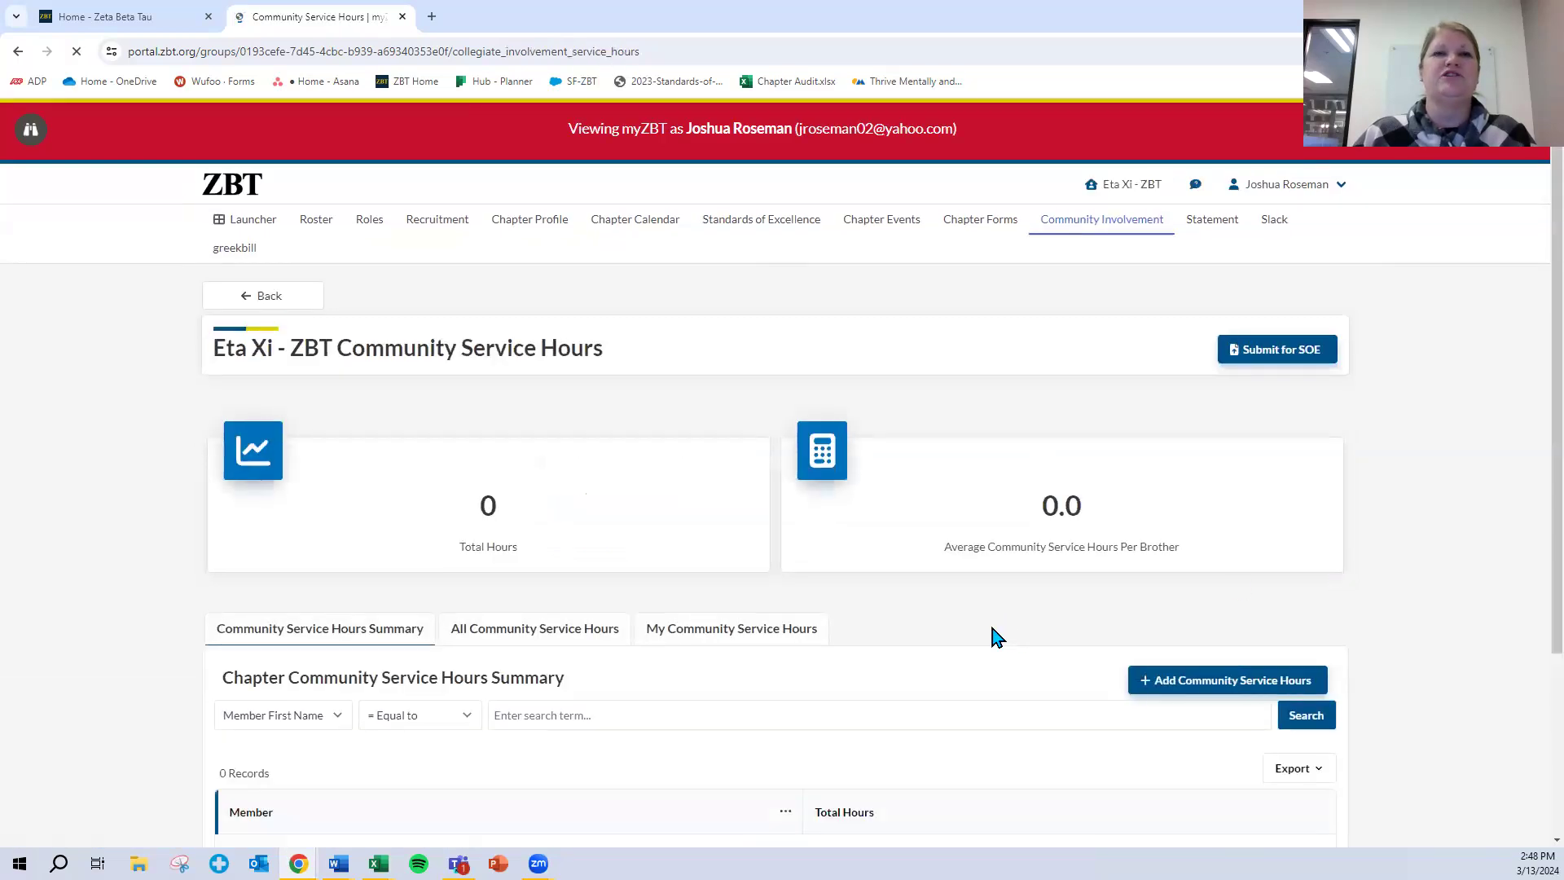
{"action": "scroll", "coordinate": [998, 634], "scroll_direction": "down", "scroll_amount": 2}
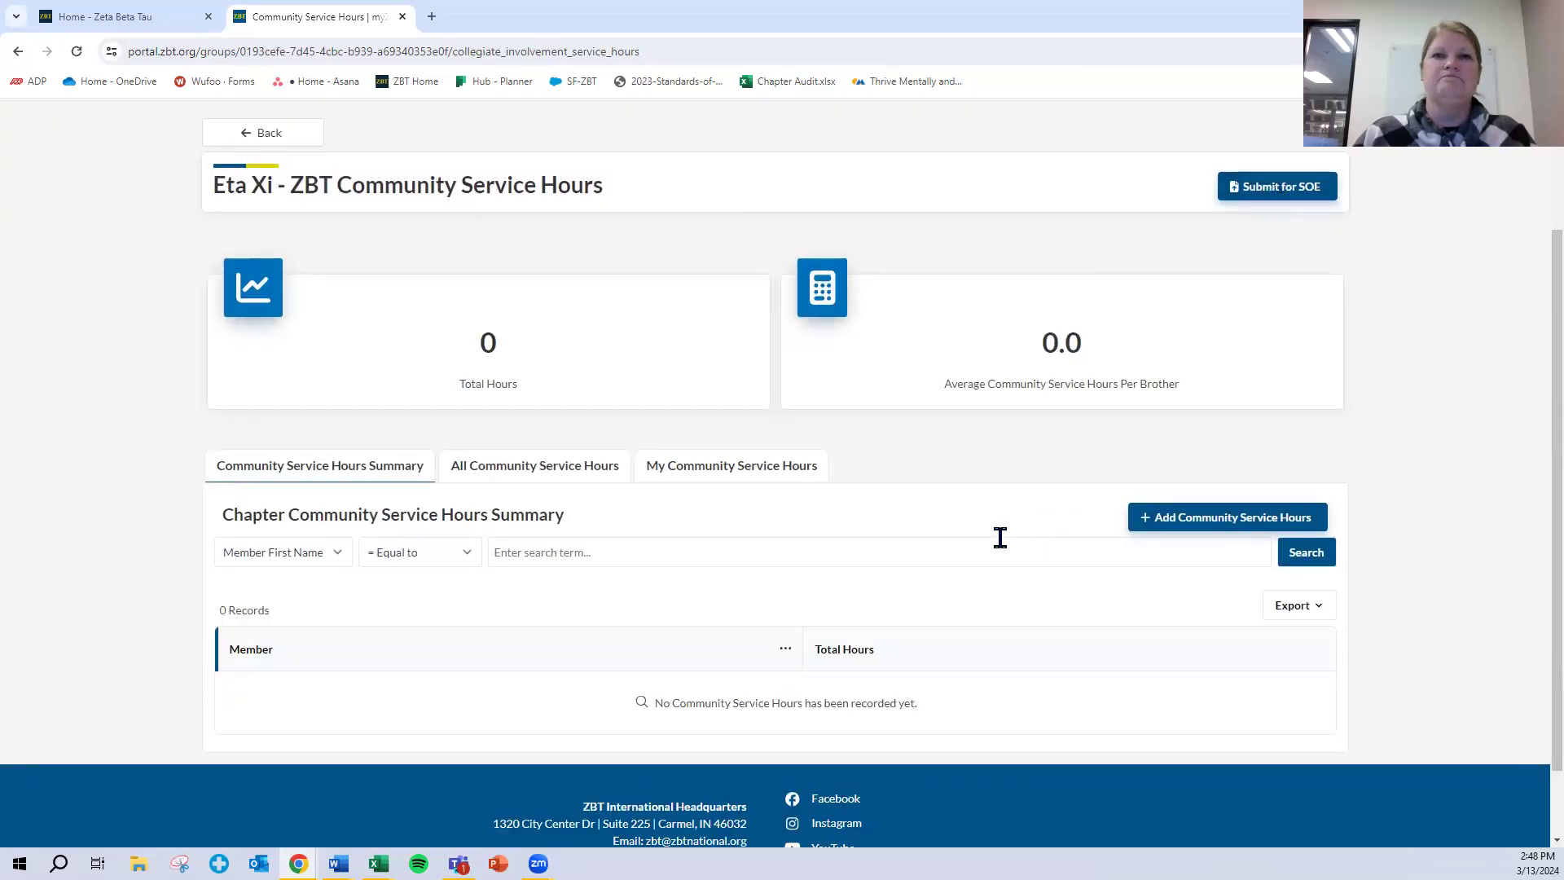
Step: Add a service hours entry for Habitat for Humanity with services described as 'Hung dry wall'
{"action": "left_click", "coordinate": [1166, 513]}
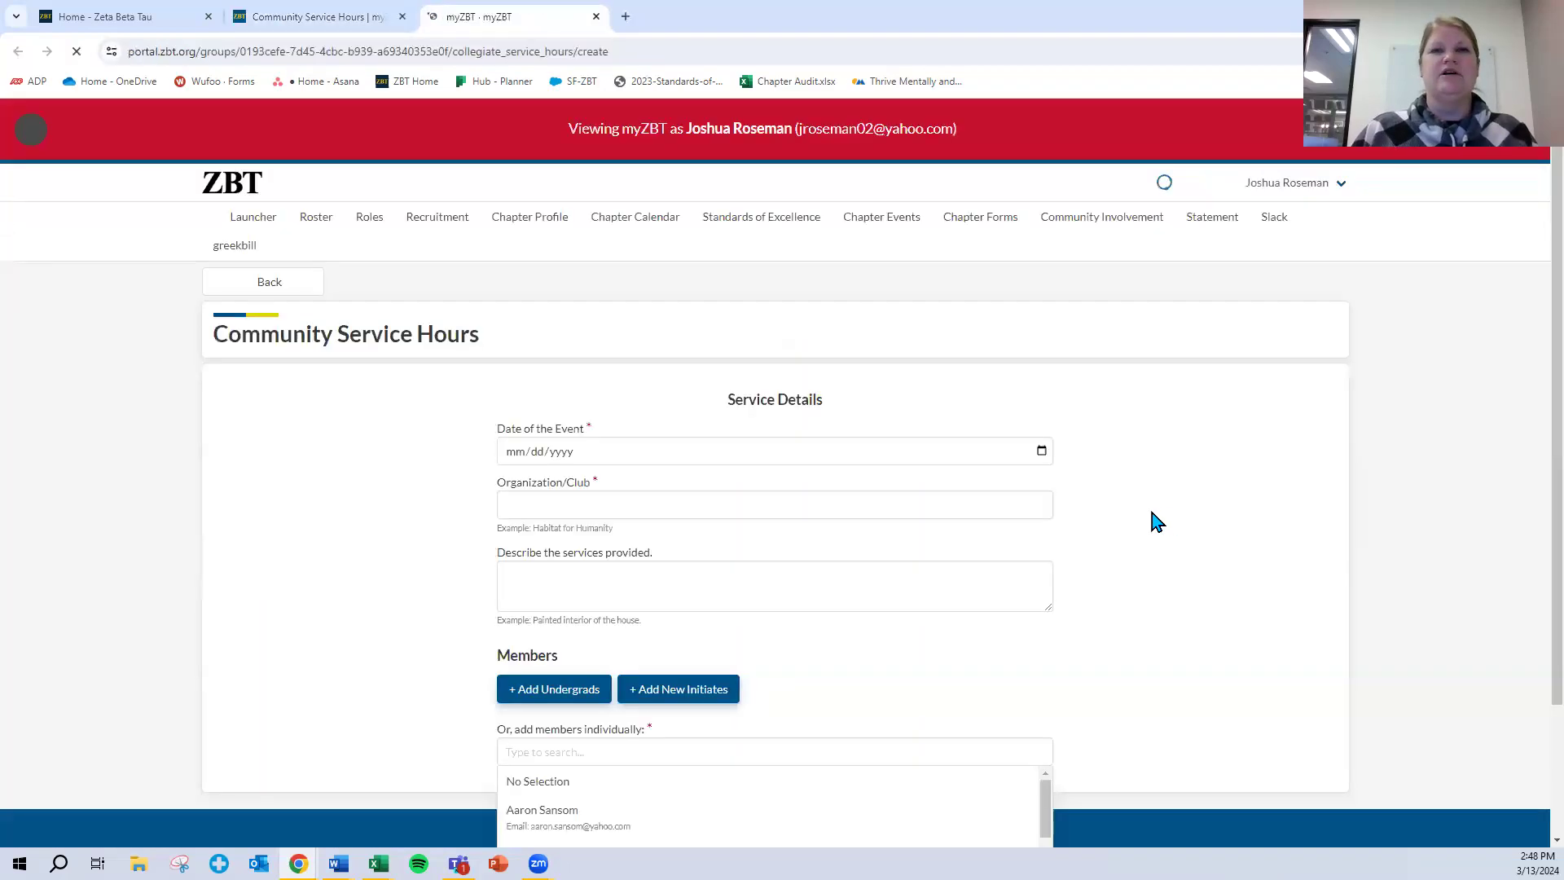
{"action": "scroll", "coordinate": [1034, 534], "scroll_direction": "down", "scroll_amount": 2}
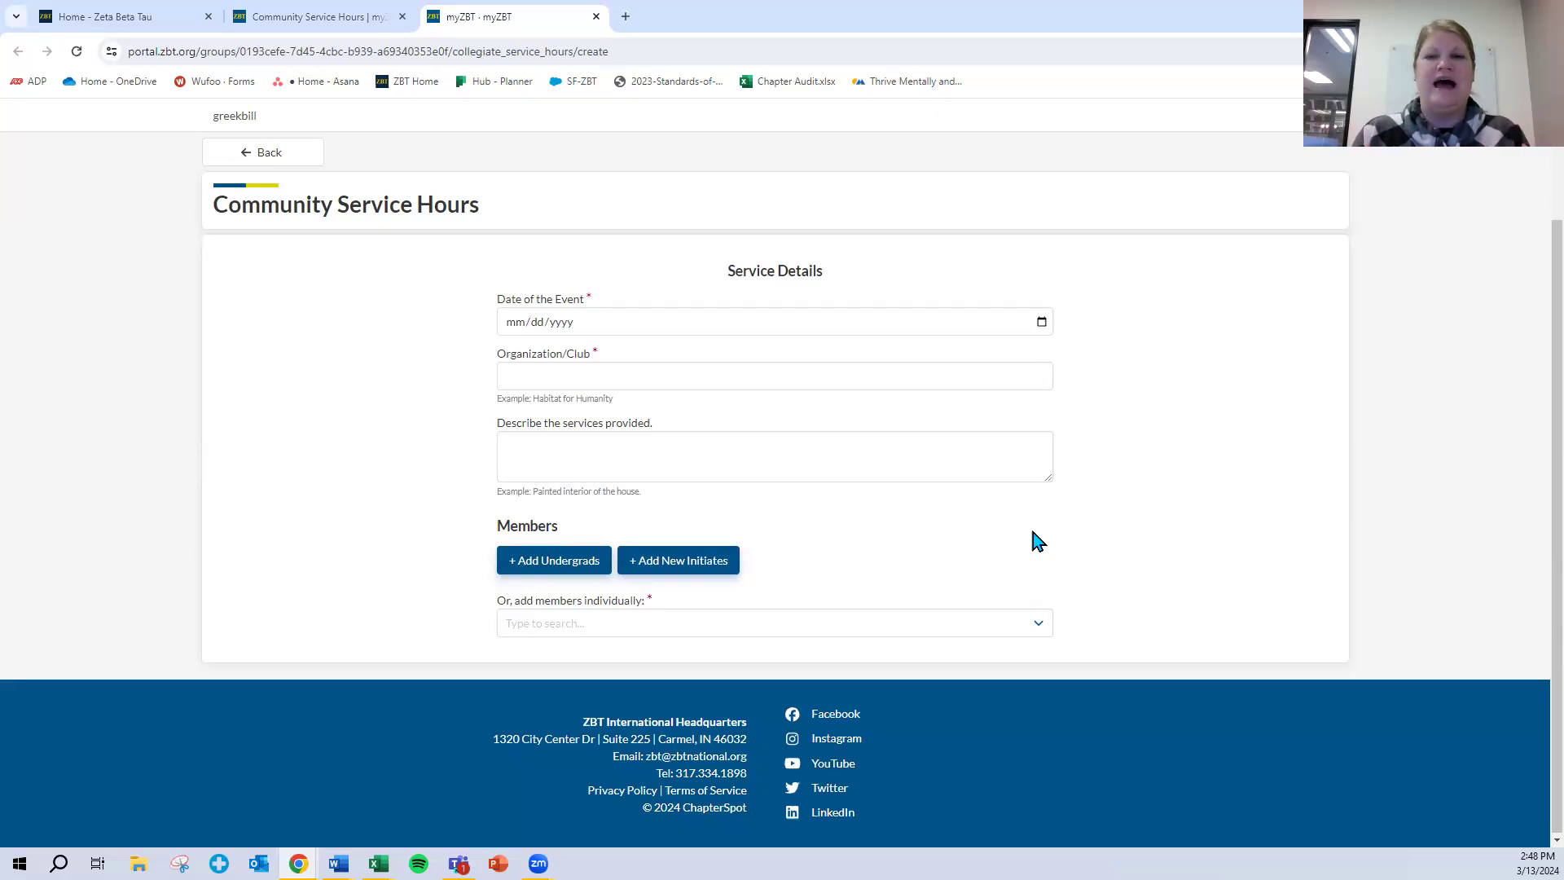
{"action": "left_click", "coordinate": [954, 385]}
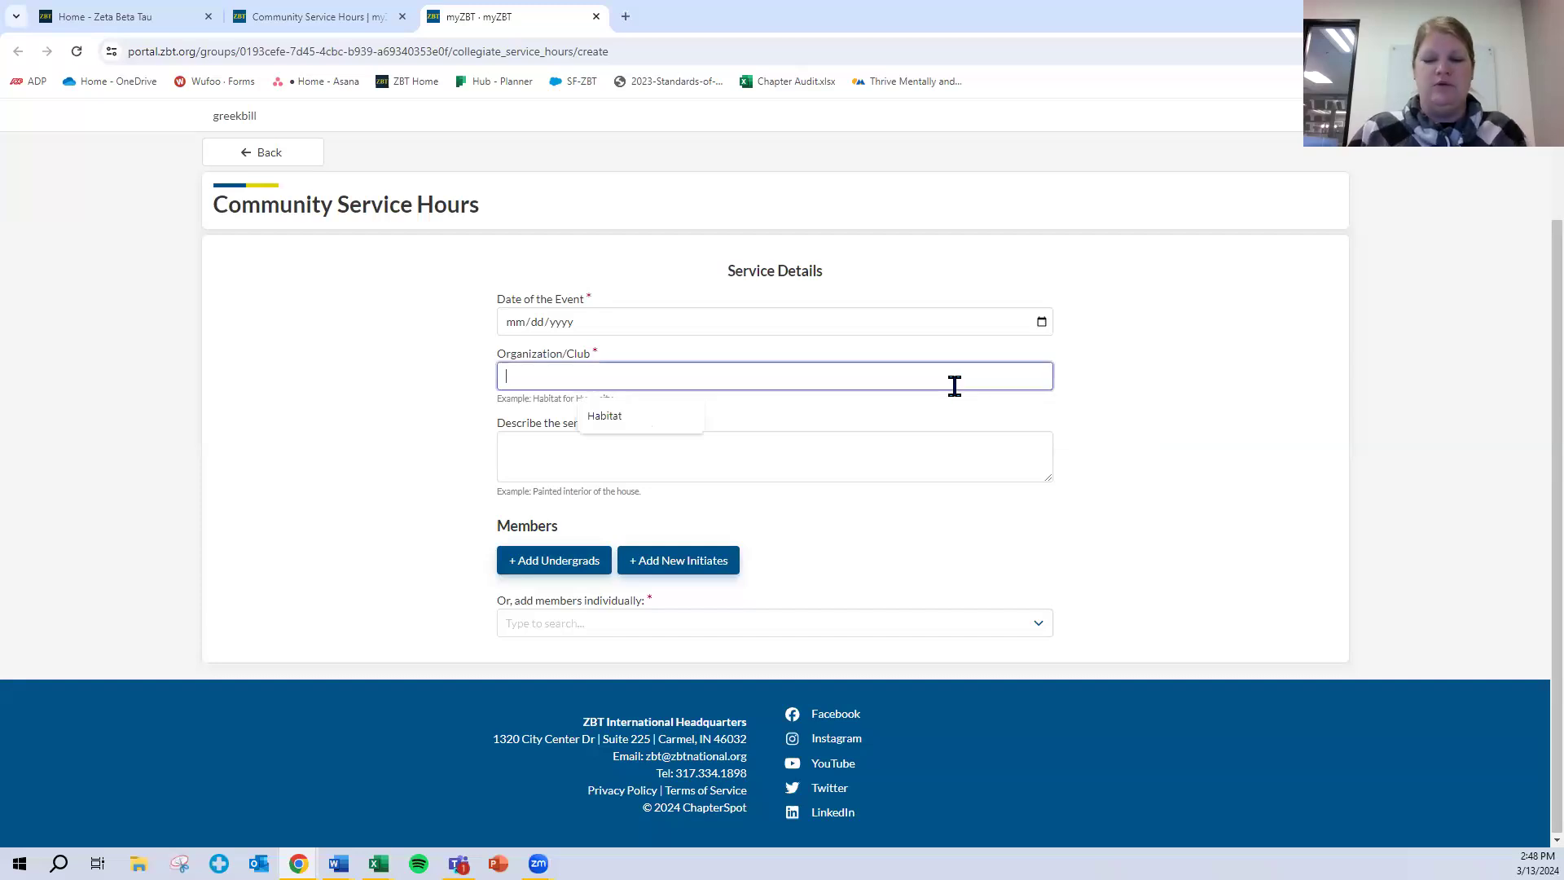
{"action": "type", "text": "Habitat f"}
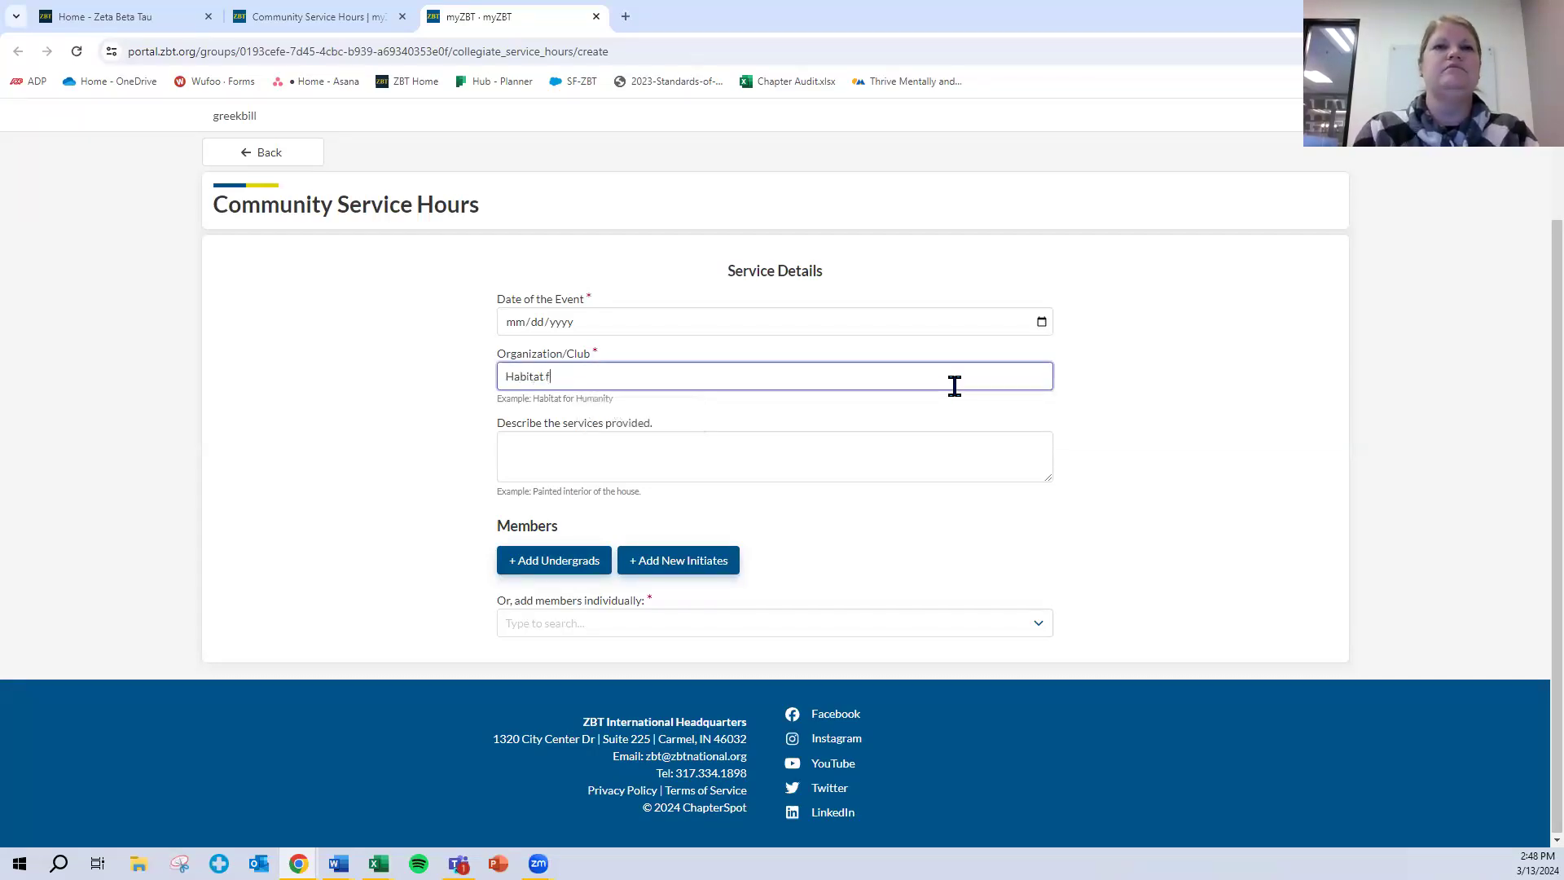
{"action": "type", "text": "or Humanity"}
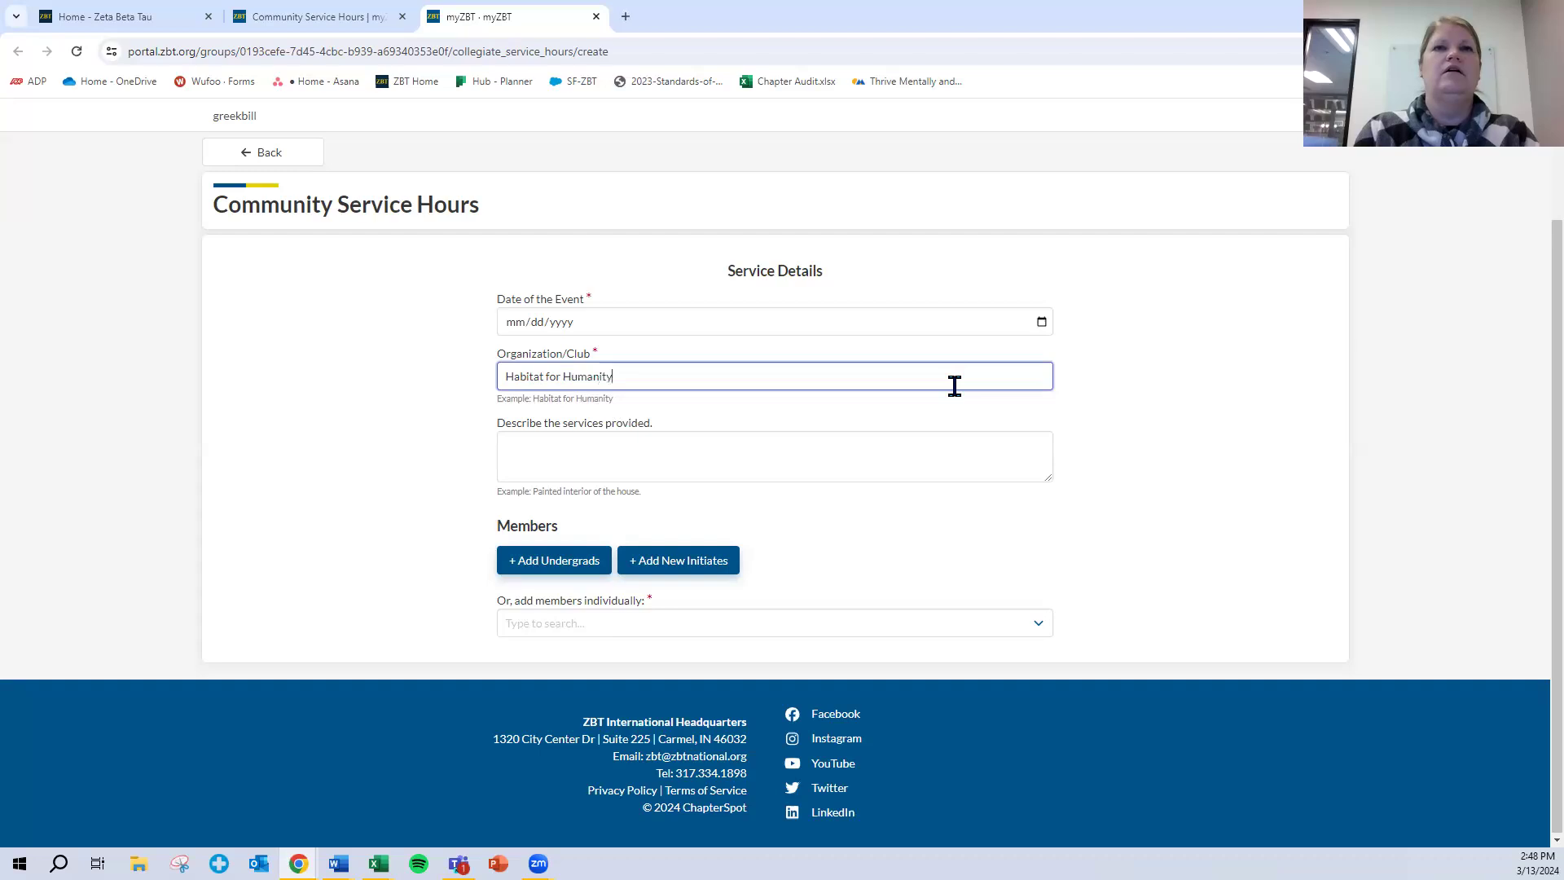
{"action": "key", "text": "Tab"}
{"action": "type", "text": "Hung d"}
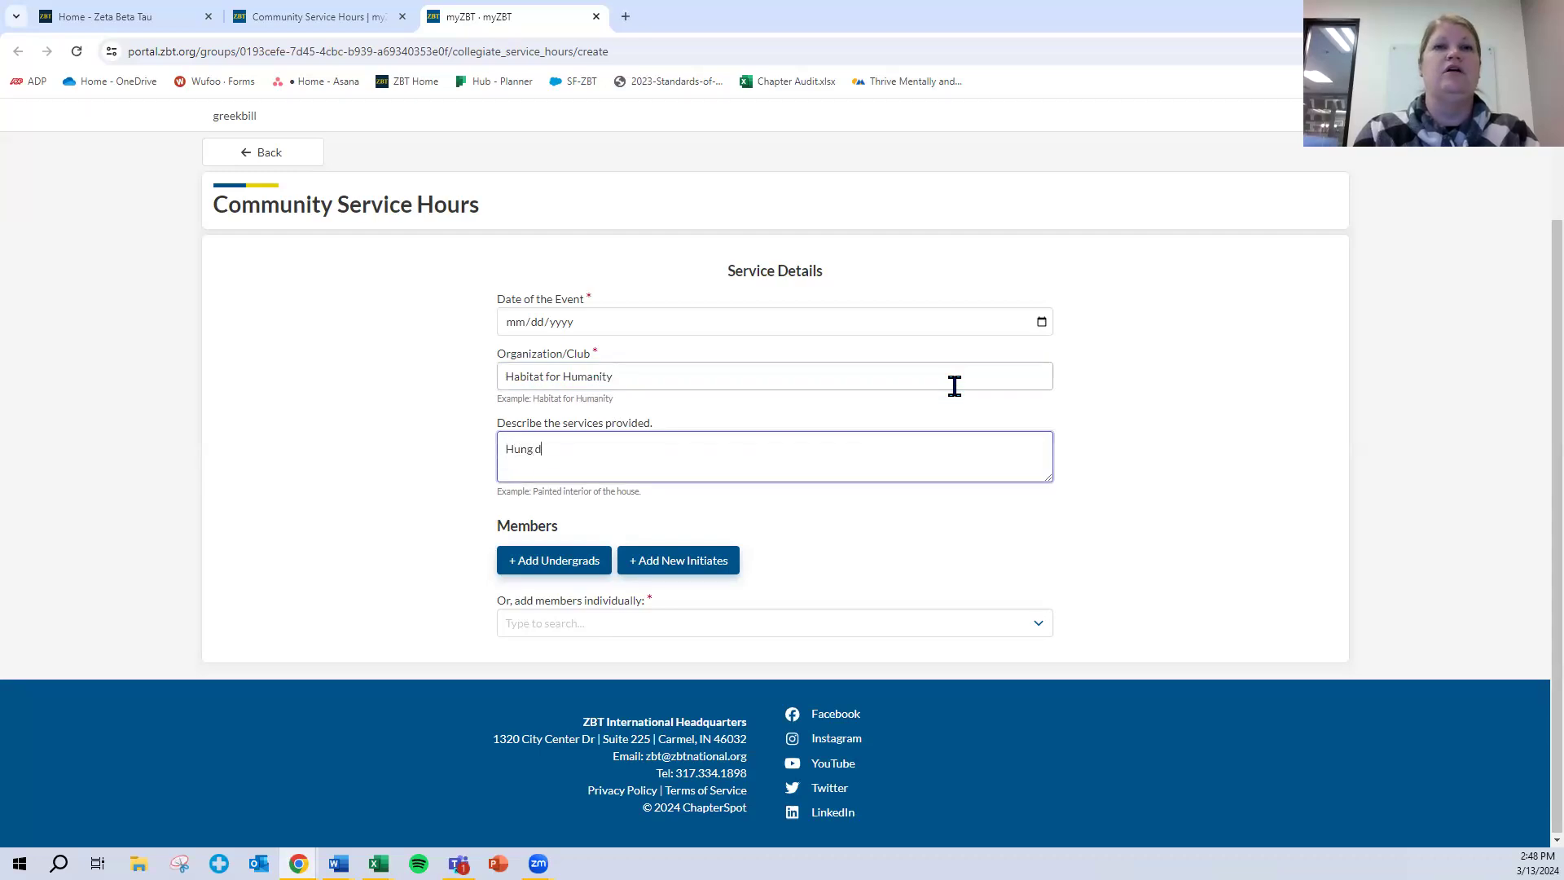
{"action": "type", "text": "ry wall"}
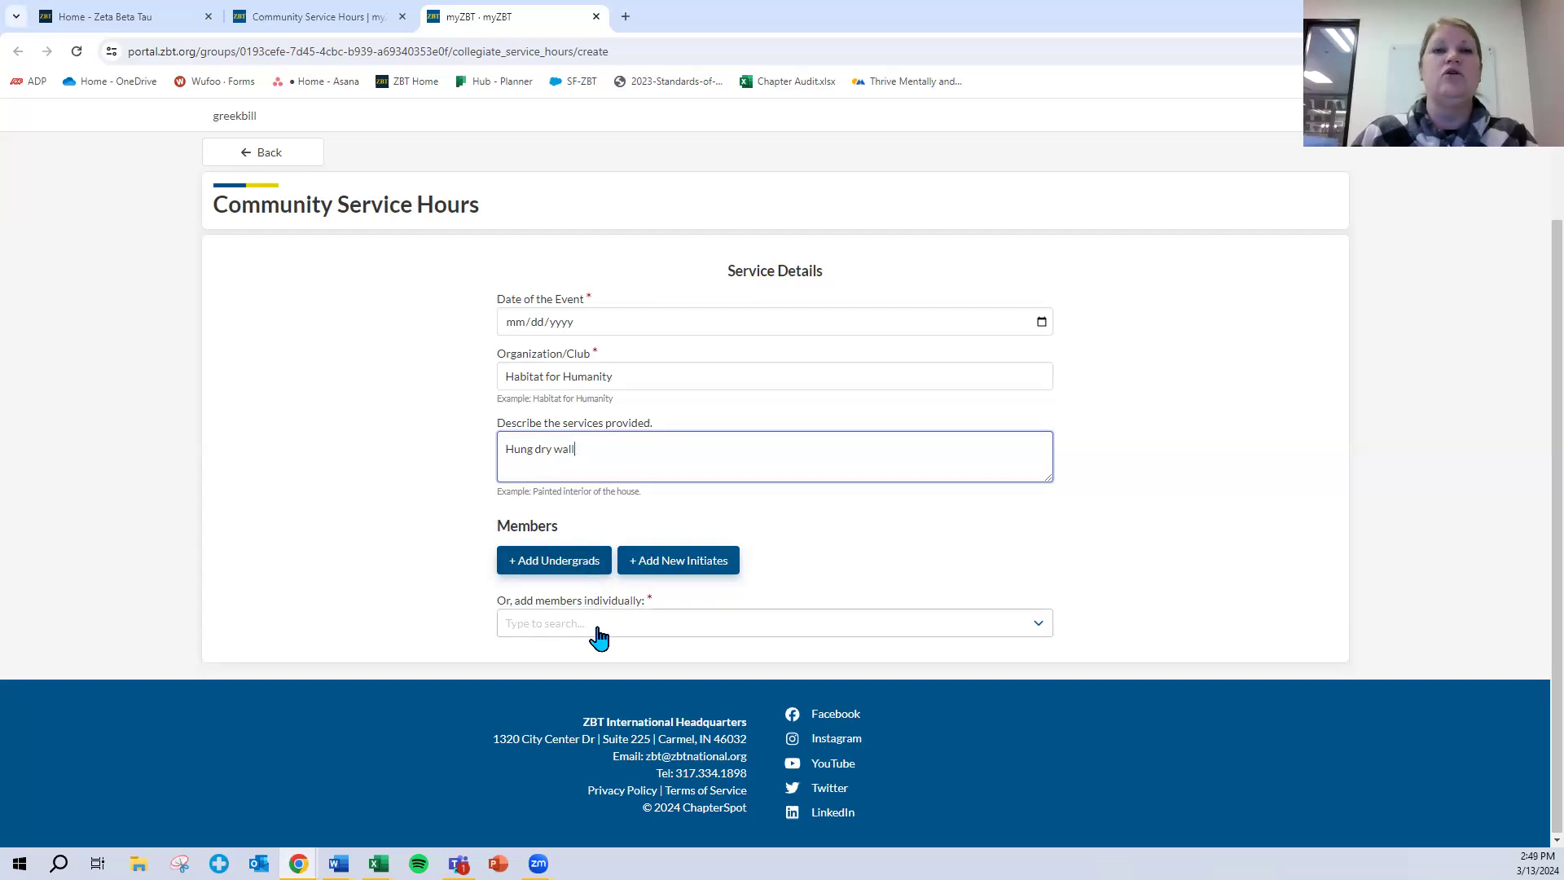
Step: Add all undergrads to the member list, then uncheck everyone with the header checkbox
{"action": "left_click", "coordinate": [579, 562]}
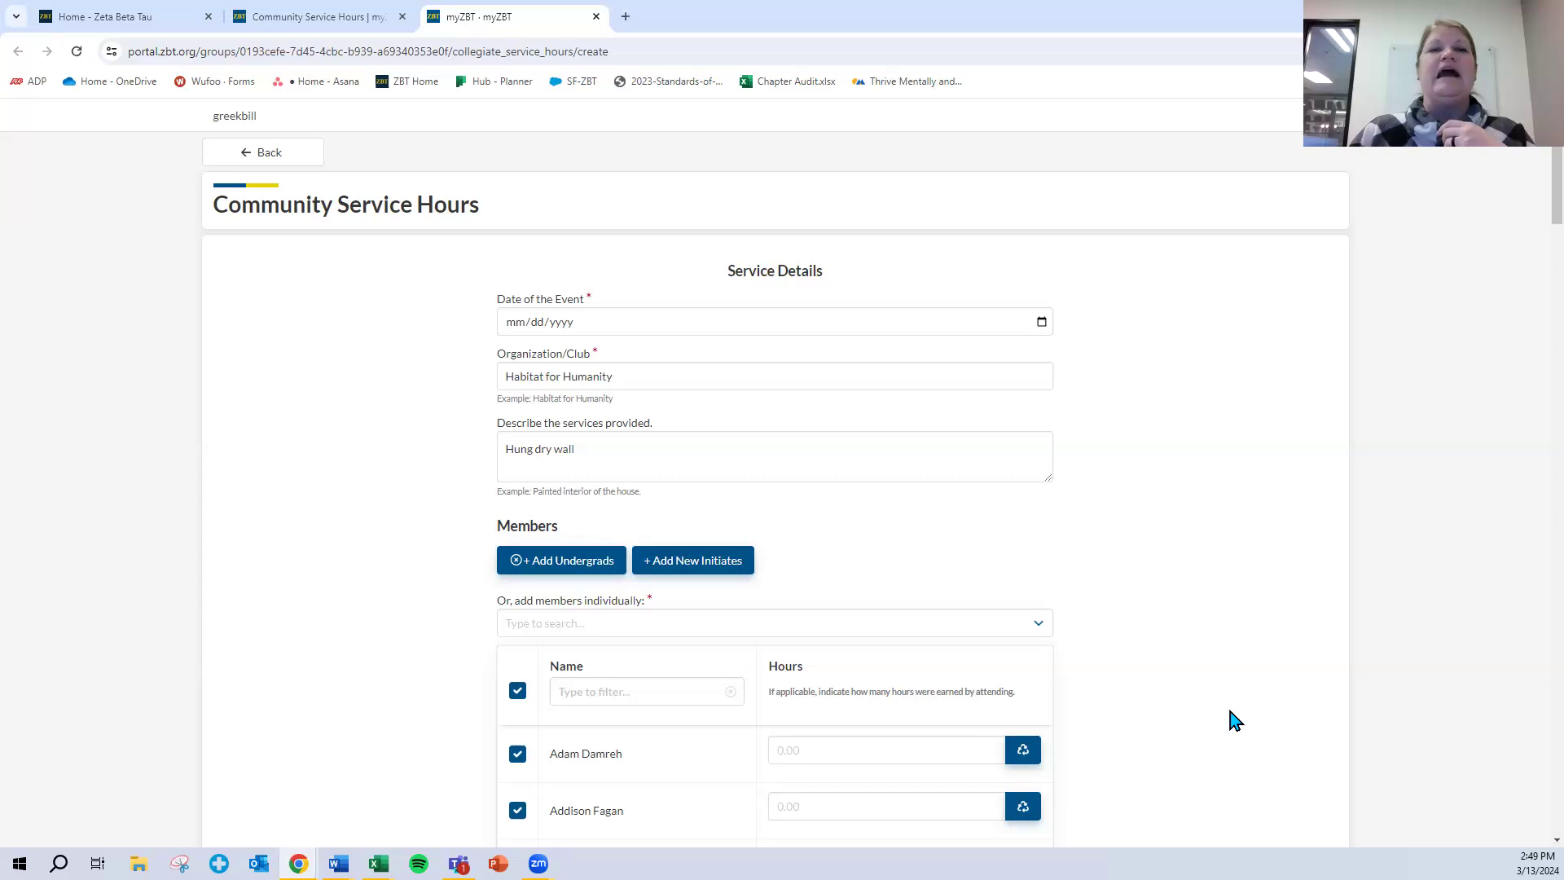
{"action": "scroll", "coordinate": [462, 657], "scroll_direction": "down", "scroll_amount": 2}
{"action": "left_click", "coordinate": [517, 646]}
{"action": "scroll", "coordinate": [595, 644], "scroll_direction": "down", "scroll_amount": 3}
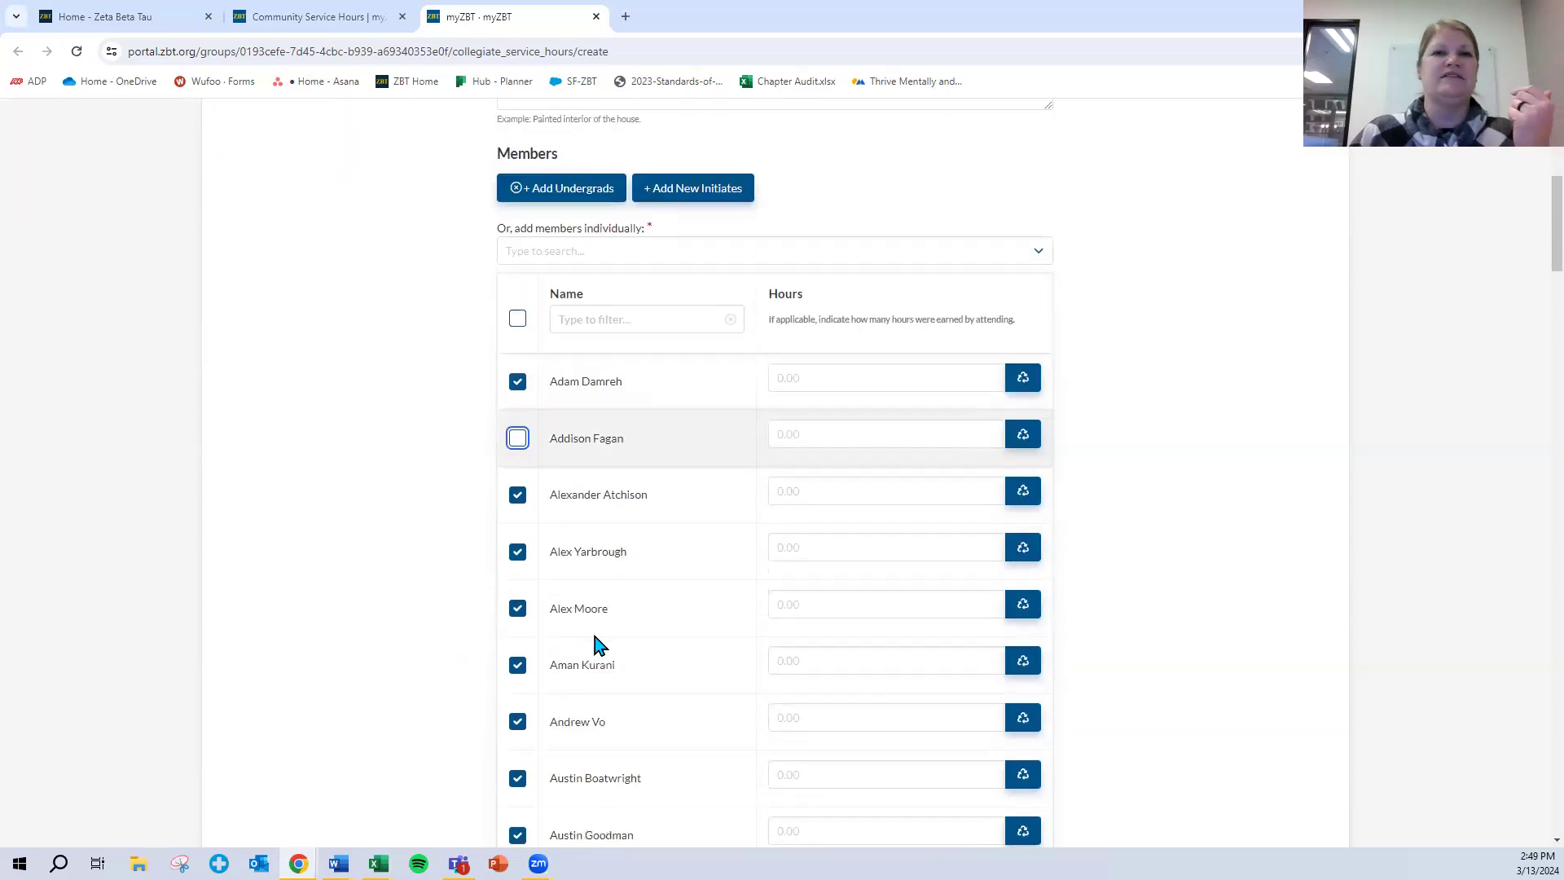
{"action": "scroll", "coordinate": [595, 644], "scroll_direction": "down", "scroll_amount": 2}
{"action": "left_click", "coordinate": [518, 549]}
{"action": "left_click", "coordinate": [517, 492]}
{"action": "left_click", "coordinate": [517, 604]}
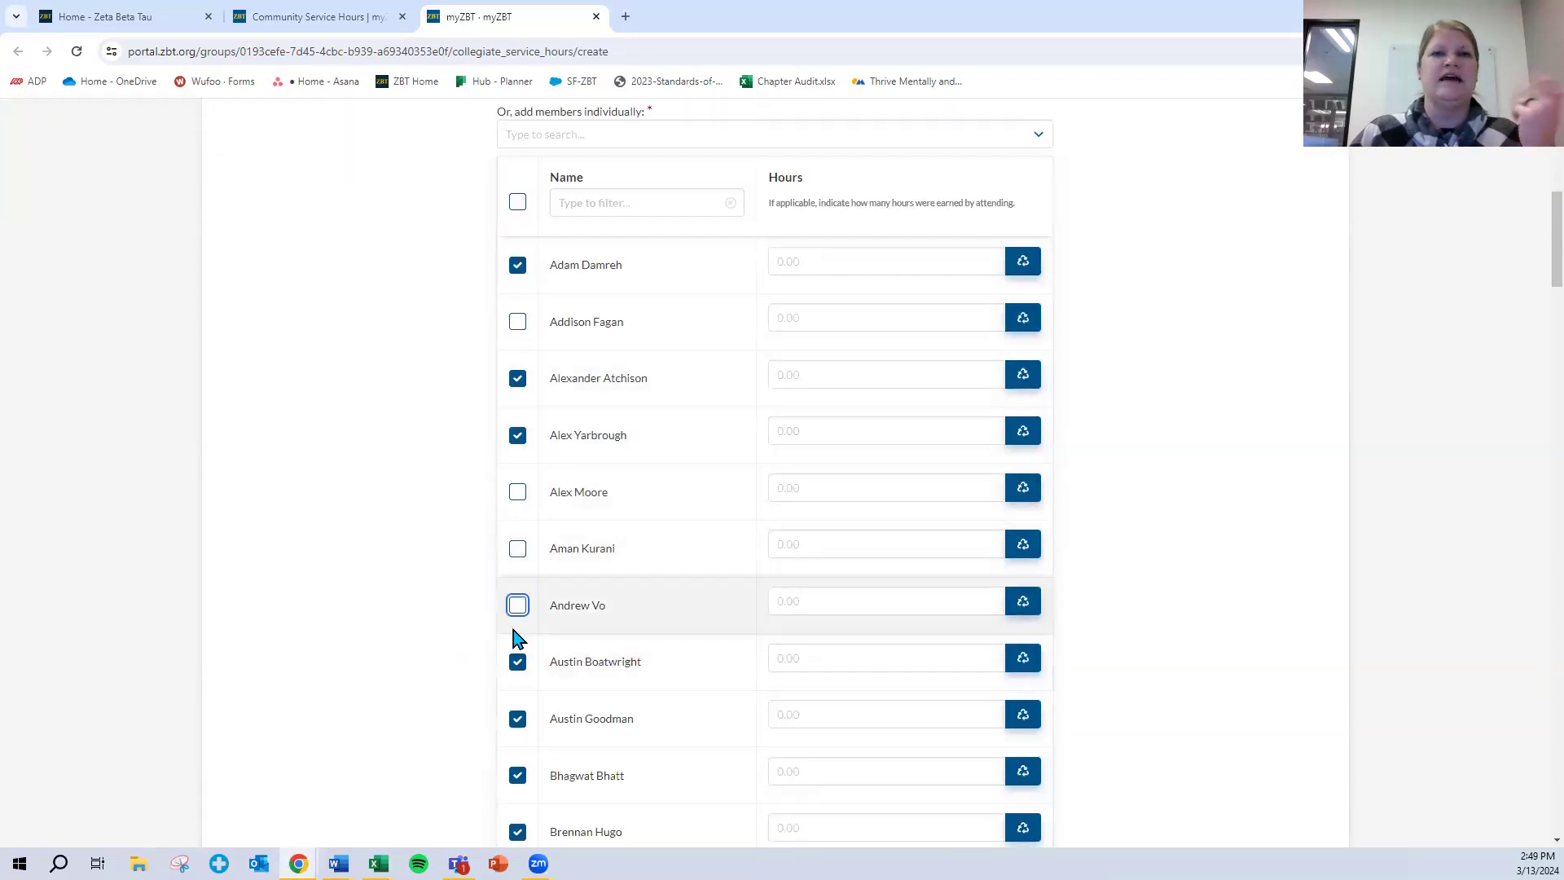
{"action": "scroll", "coordinate": [730, 695], "scroll_direction": "up", "scroll_amount": 2}
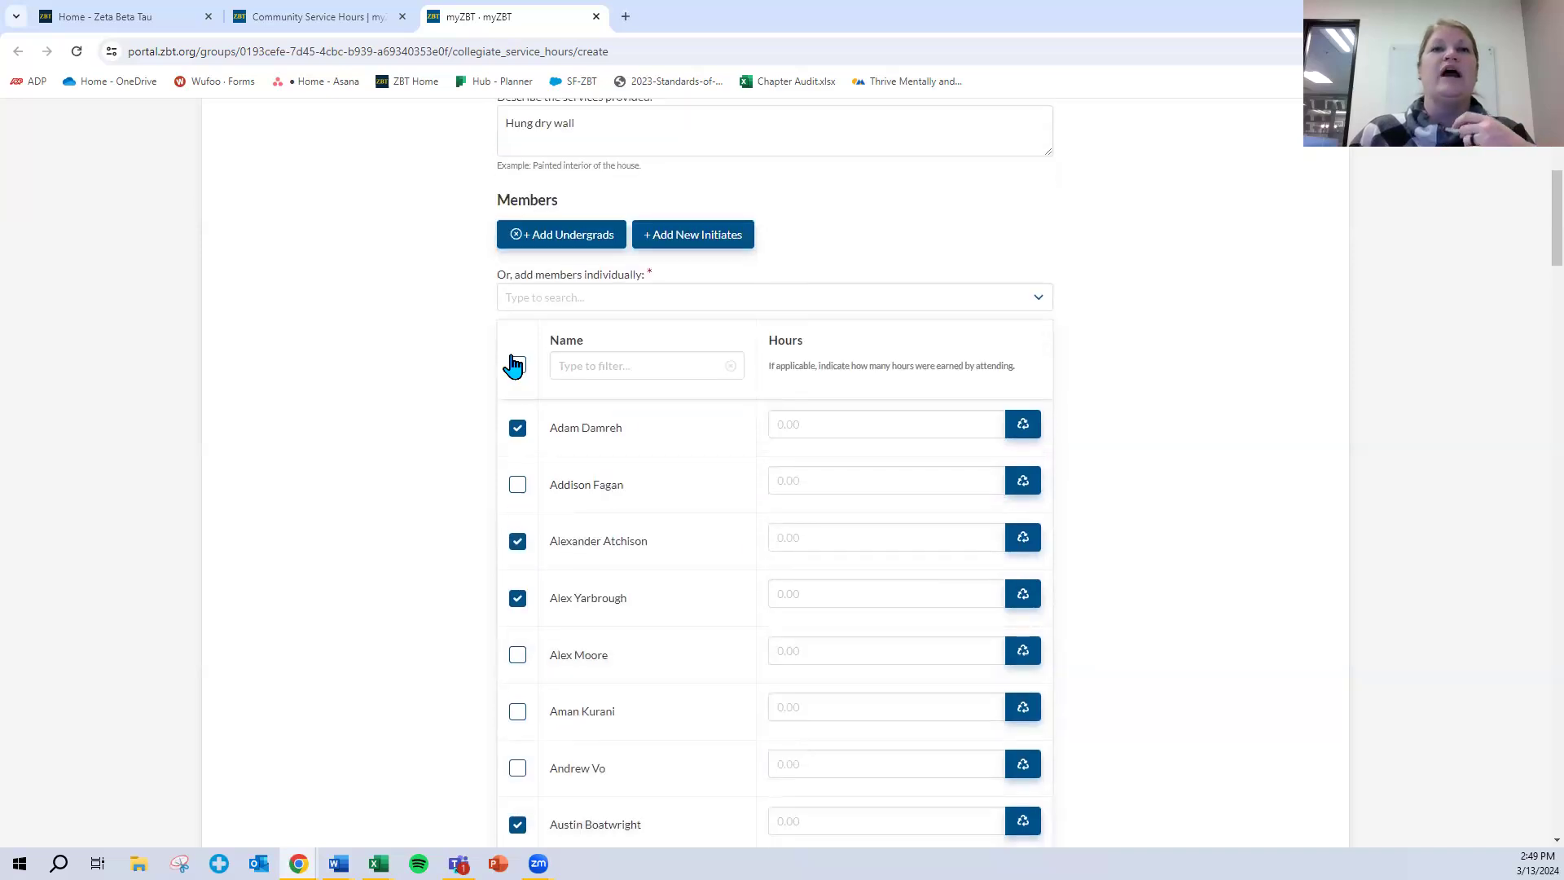
{"action": "left_click", "coordinate": [514, 365]}
{"action": "left_click", "coordinate": [517, 366]}
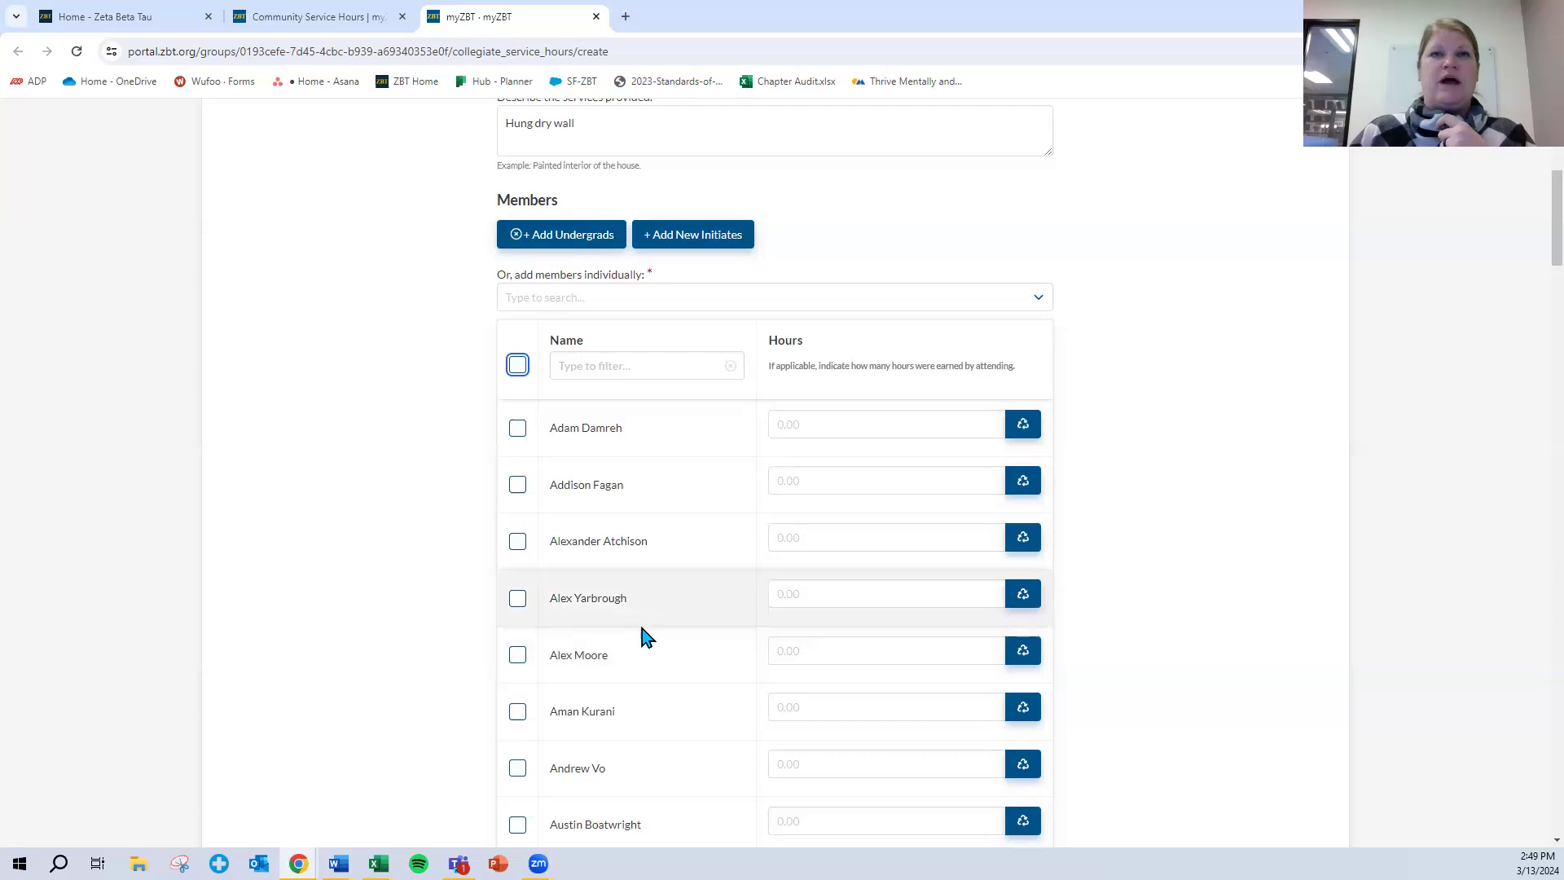
{"action": "left_click", "coordinate": [717, 297]}
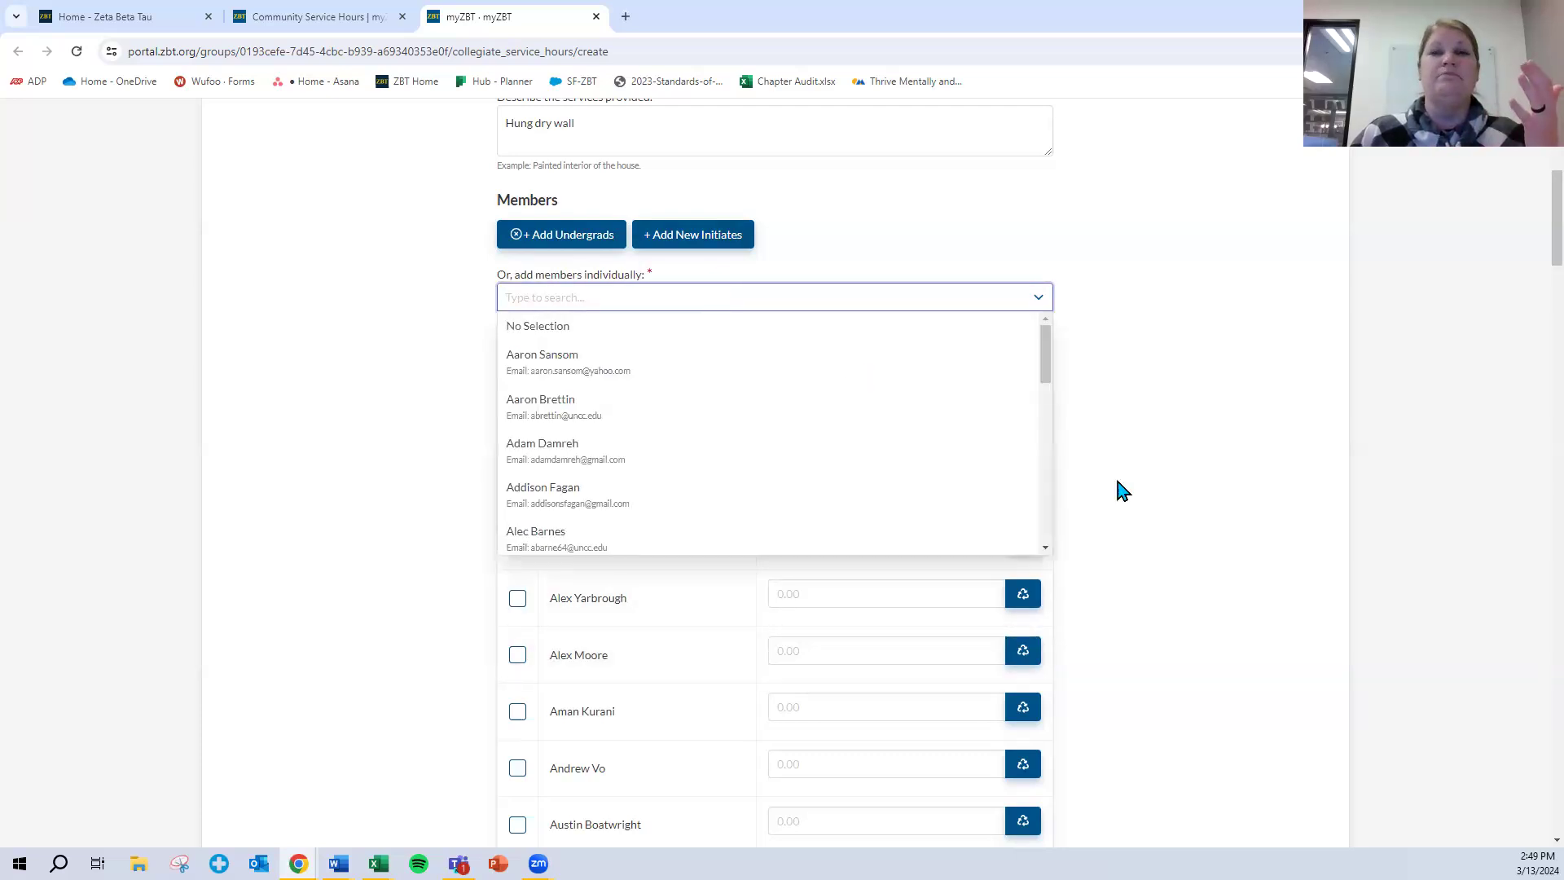
{"action": "left_click", "coordinate": [1198, 495]}
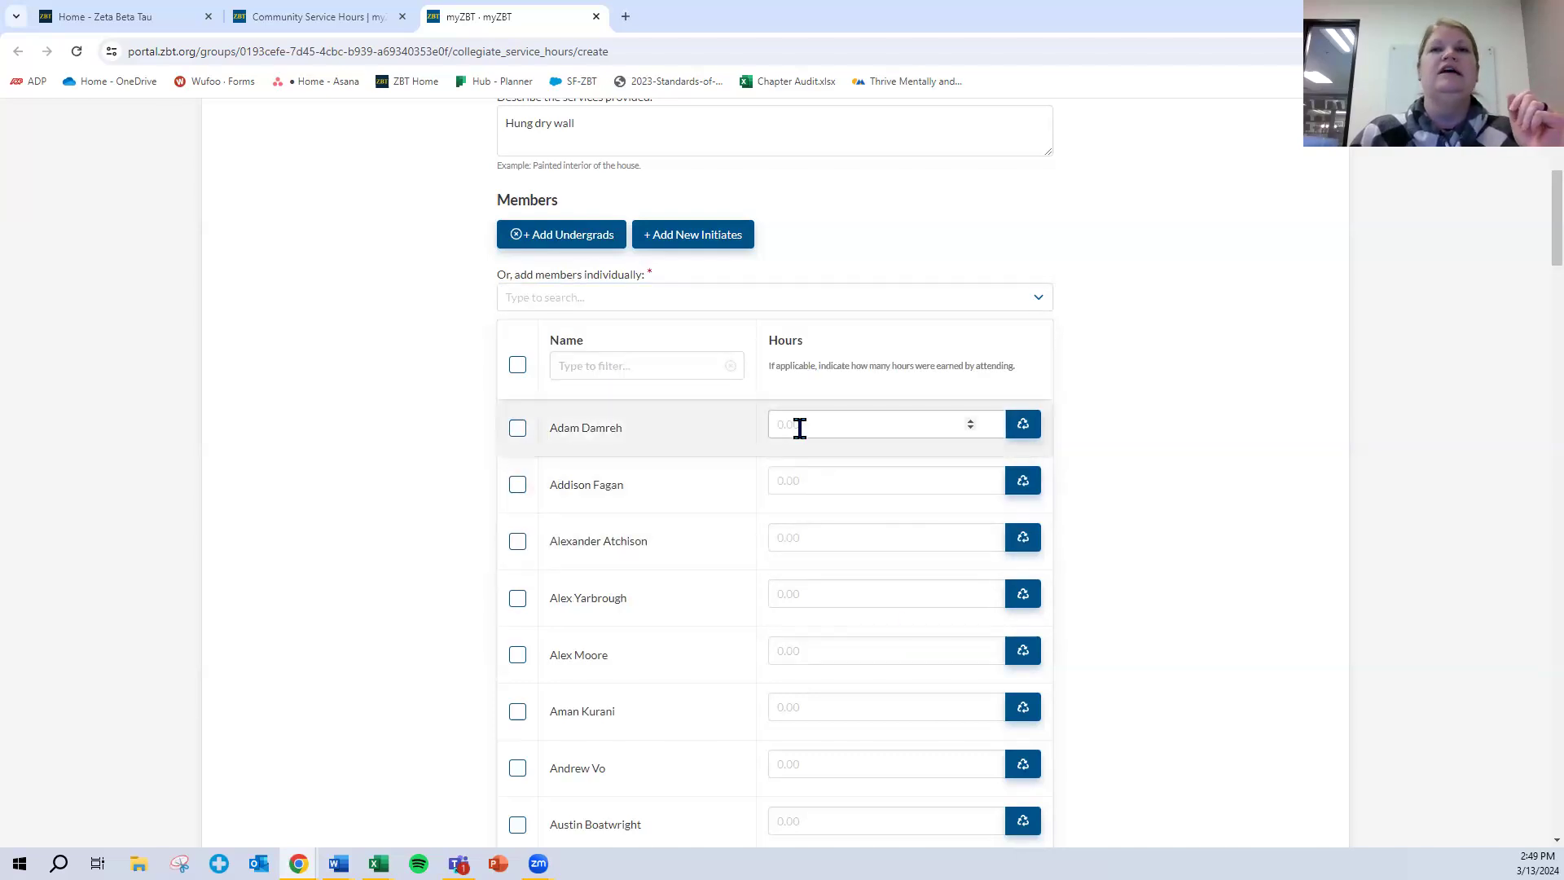
Step: Check three members and log 2, 3 and 2.5 hours for them
{"action": "left_click", "coordinate": [802, 426]}
{"action": "scroll", "coordinate": [811, 428], "scroll_direction": "up", "scroll_amount": 2}
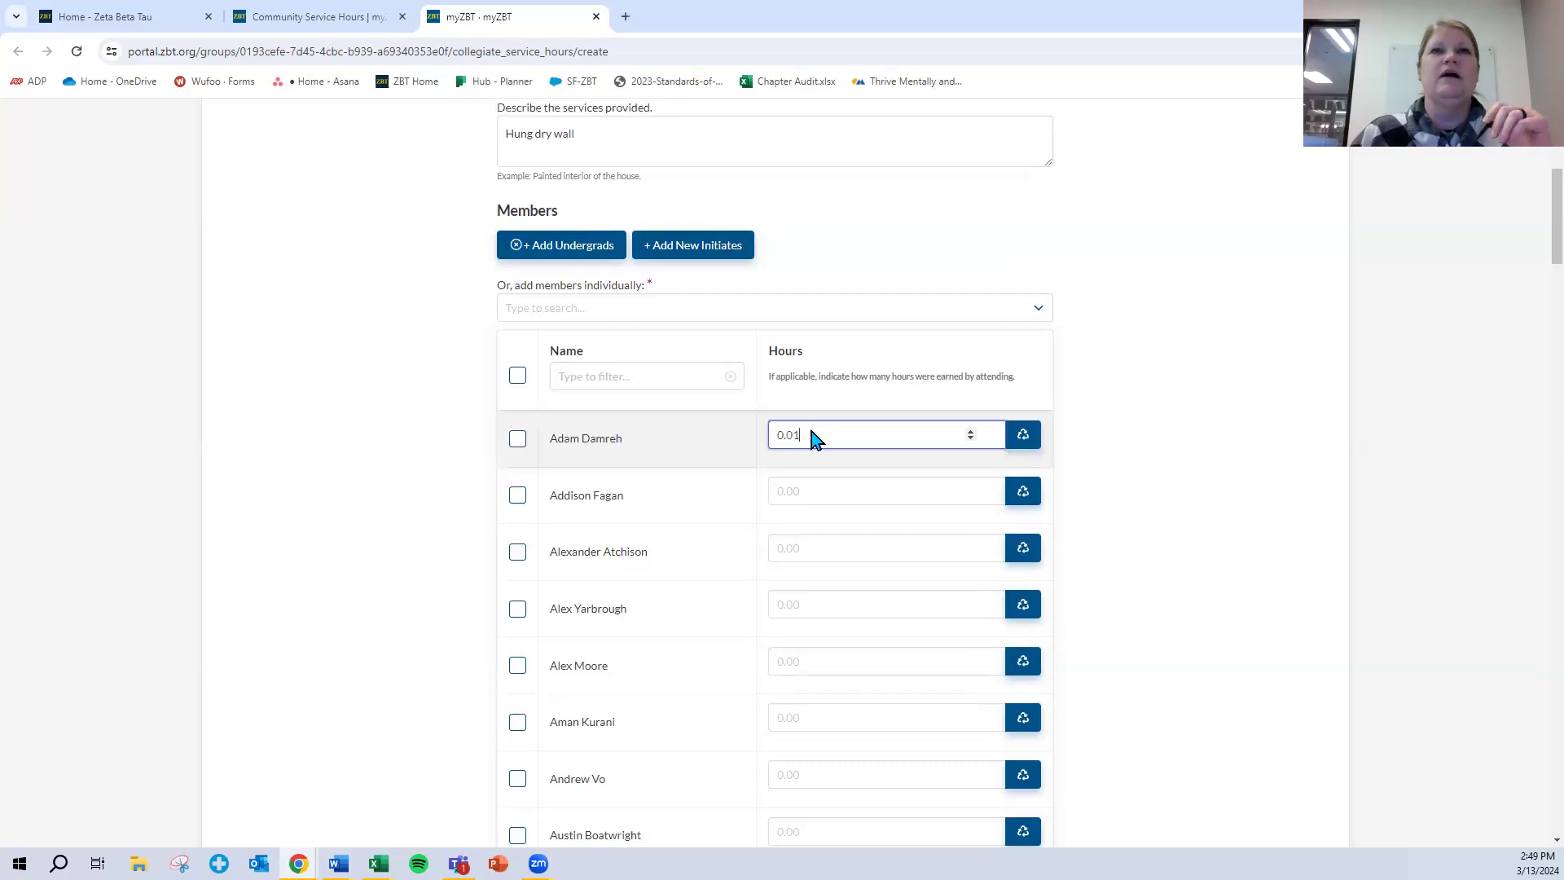
{"action": "scroll", "coordinate": [813, 439], "scroll_direction": "down", "scroll_amount": 2}
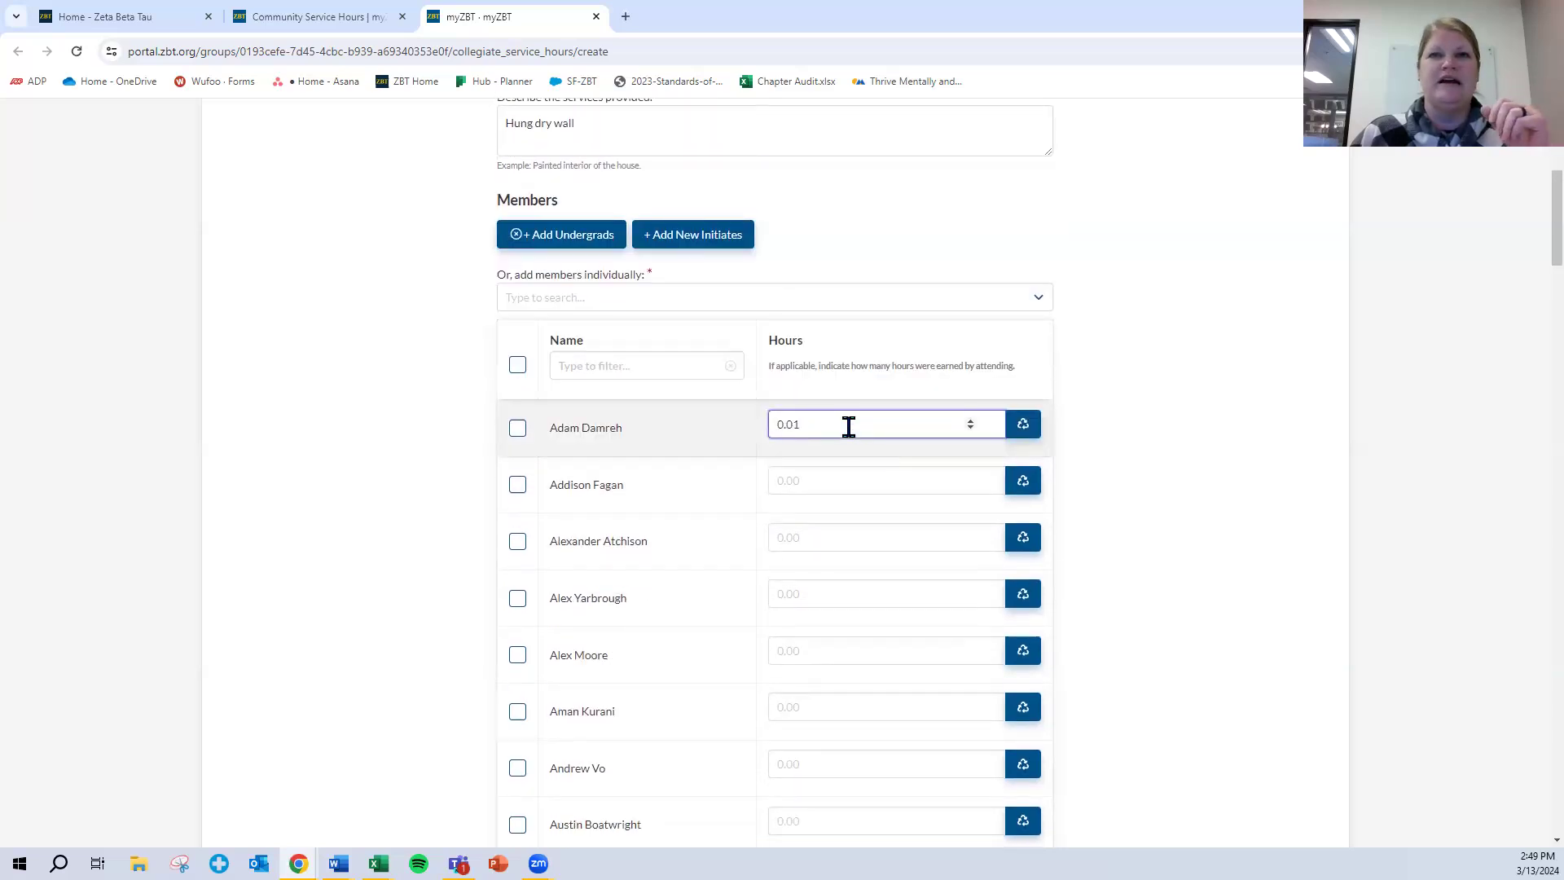
{"action": "left_click_drag", "start_coordinate": [844, 426], "coordinate": [768, 430]}
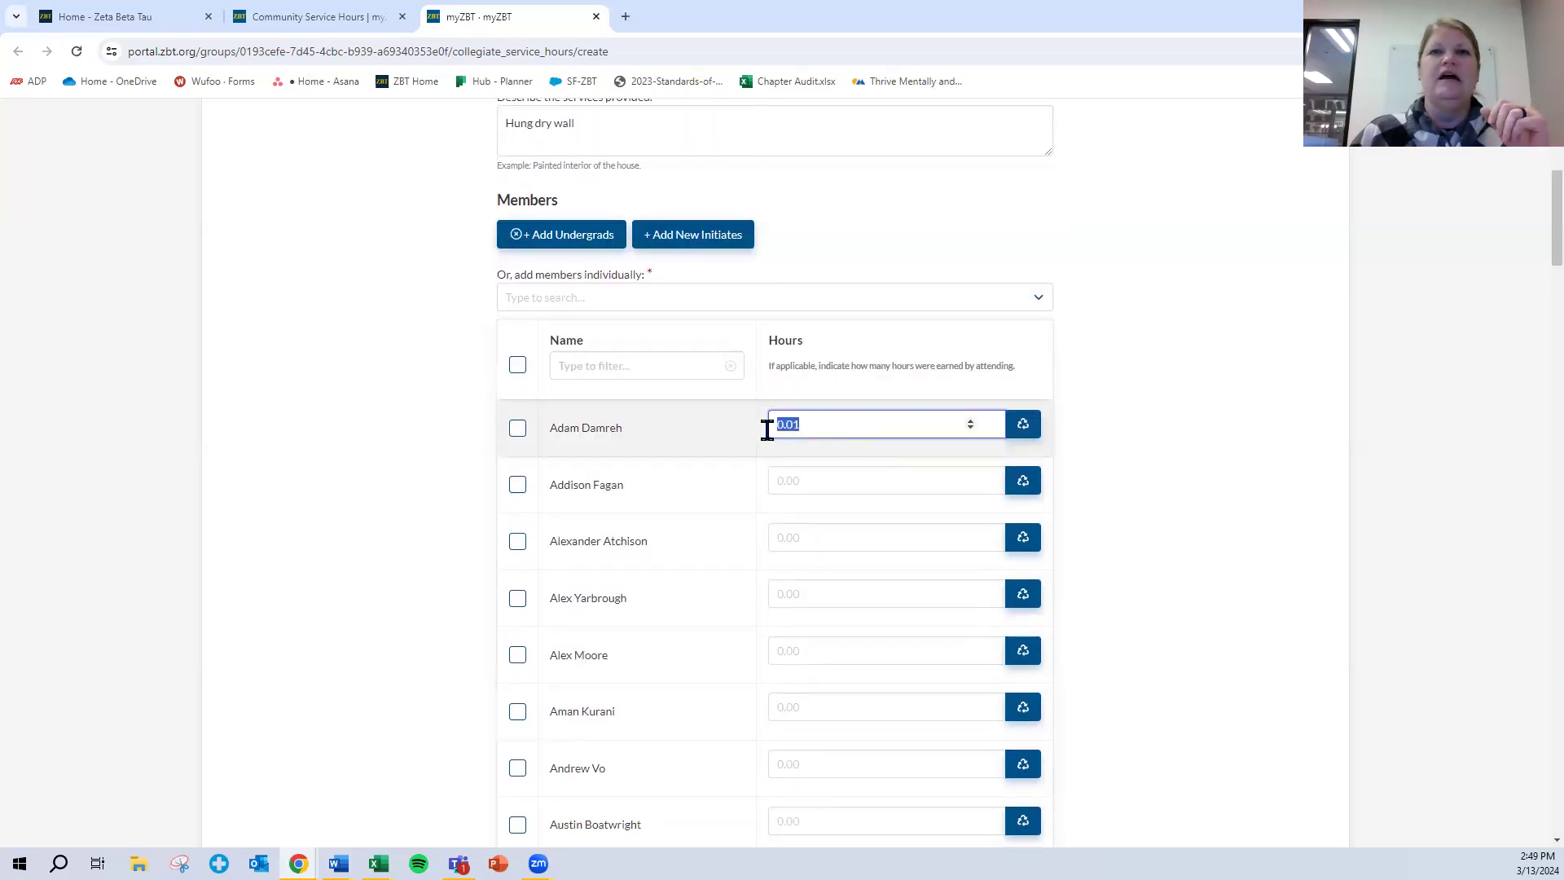
{"action": "left_click", "coordinate": [517, 429]}
{"action": "left_click_drag", "start_coordinate": [831, 422], "coordinate": [755, 426]}
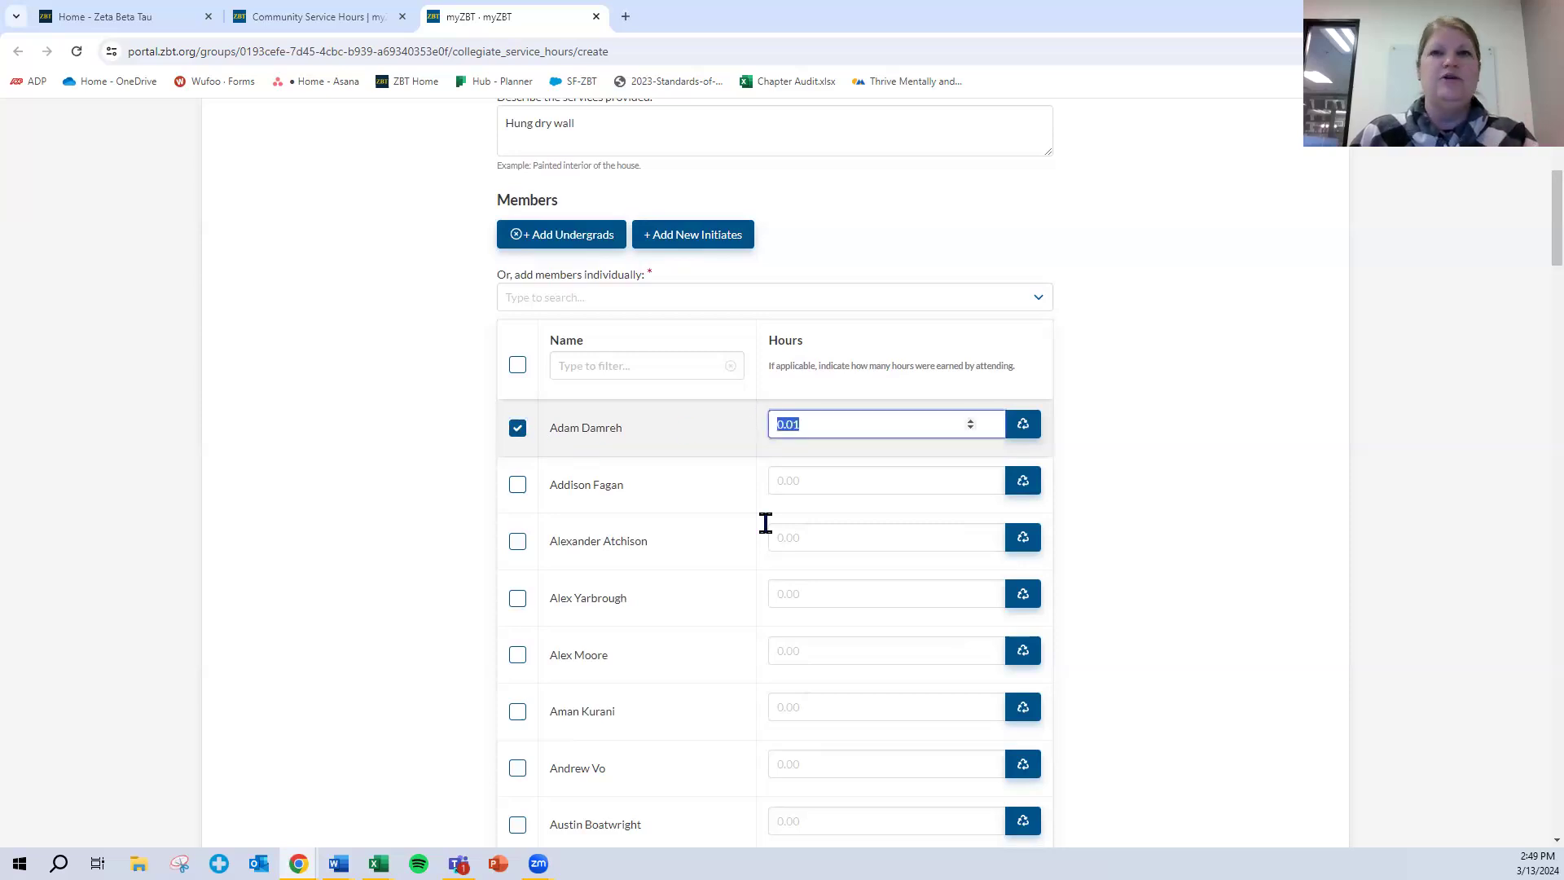
{"action": "type", "text": "2"}
{"action": "left_click", "coordinate": [518, 541]}
{"action": "left_click", "coordinate": [827, 537]}
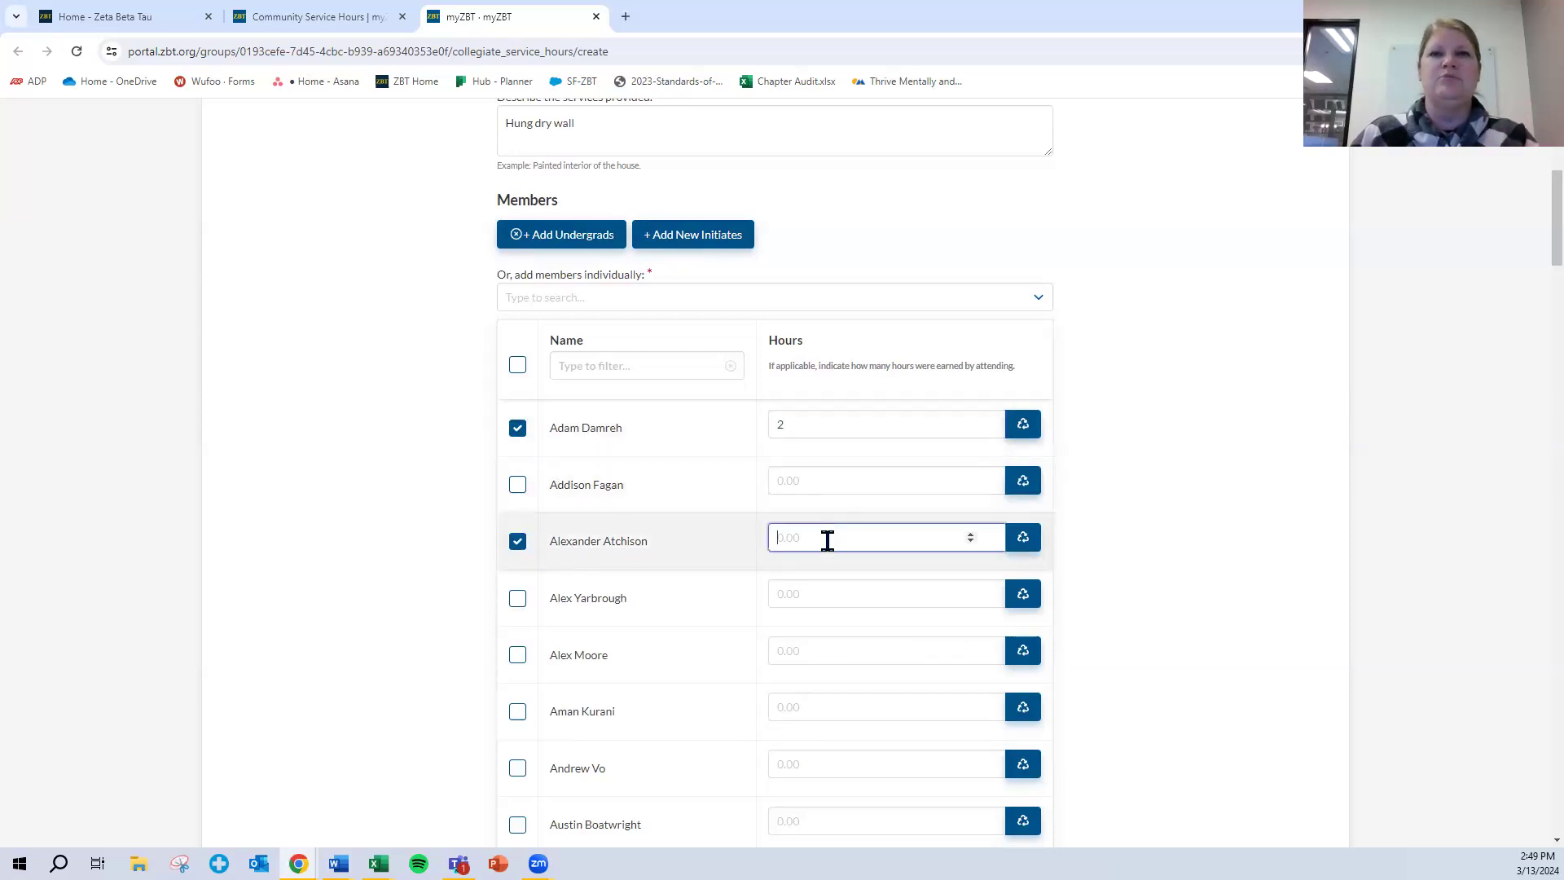
{"action": "type", "text": "3"}
{"action": "left_click", "coordinate": [518, 768]}
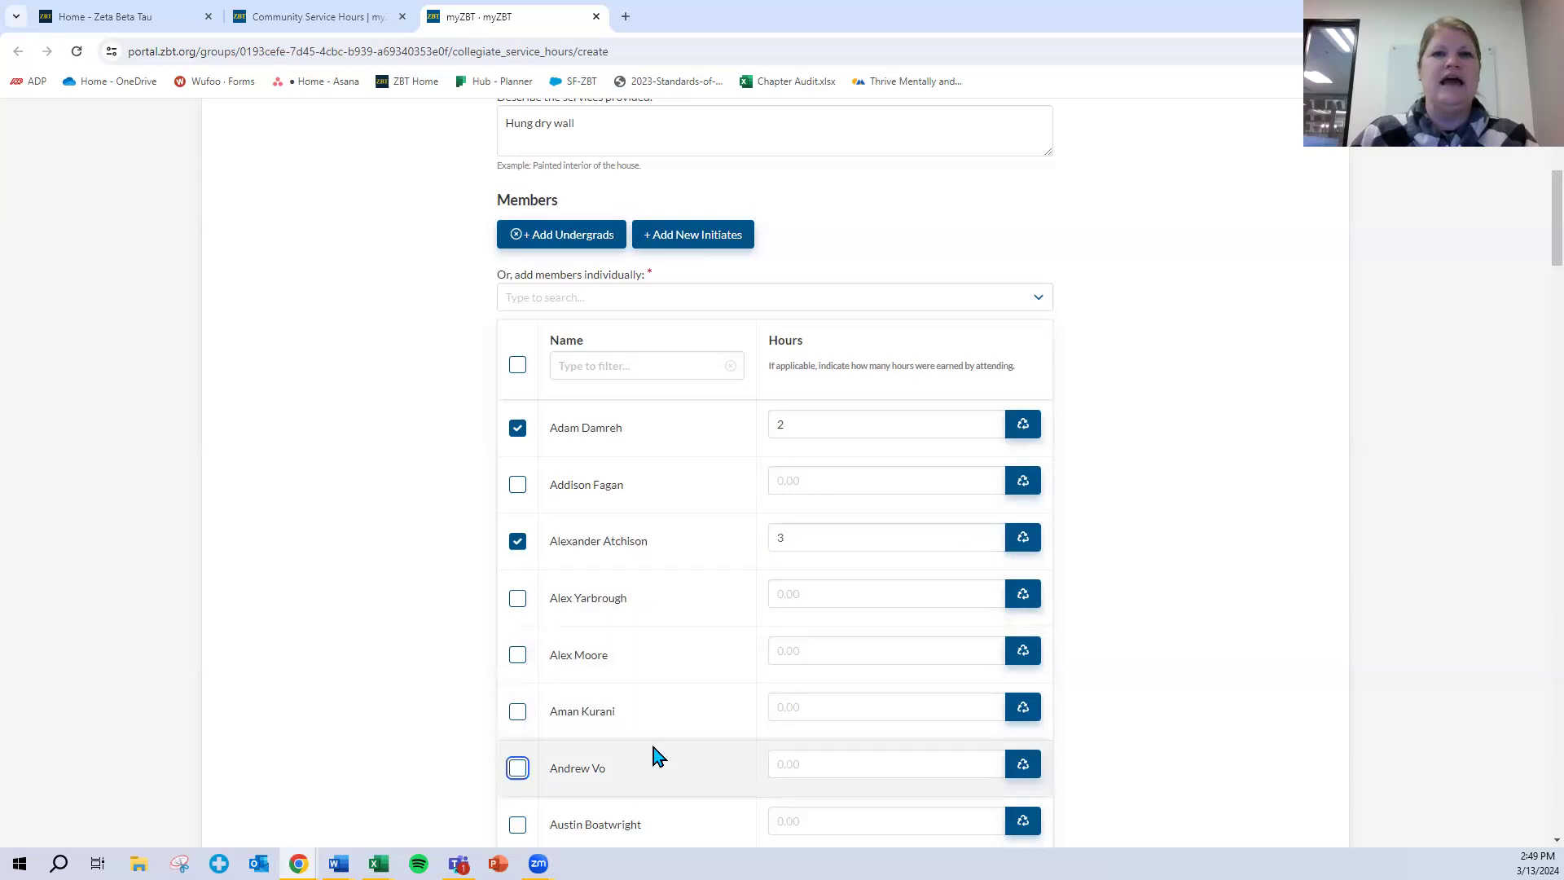
{"action": "left_click", "coordinate": [790, 757]}
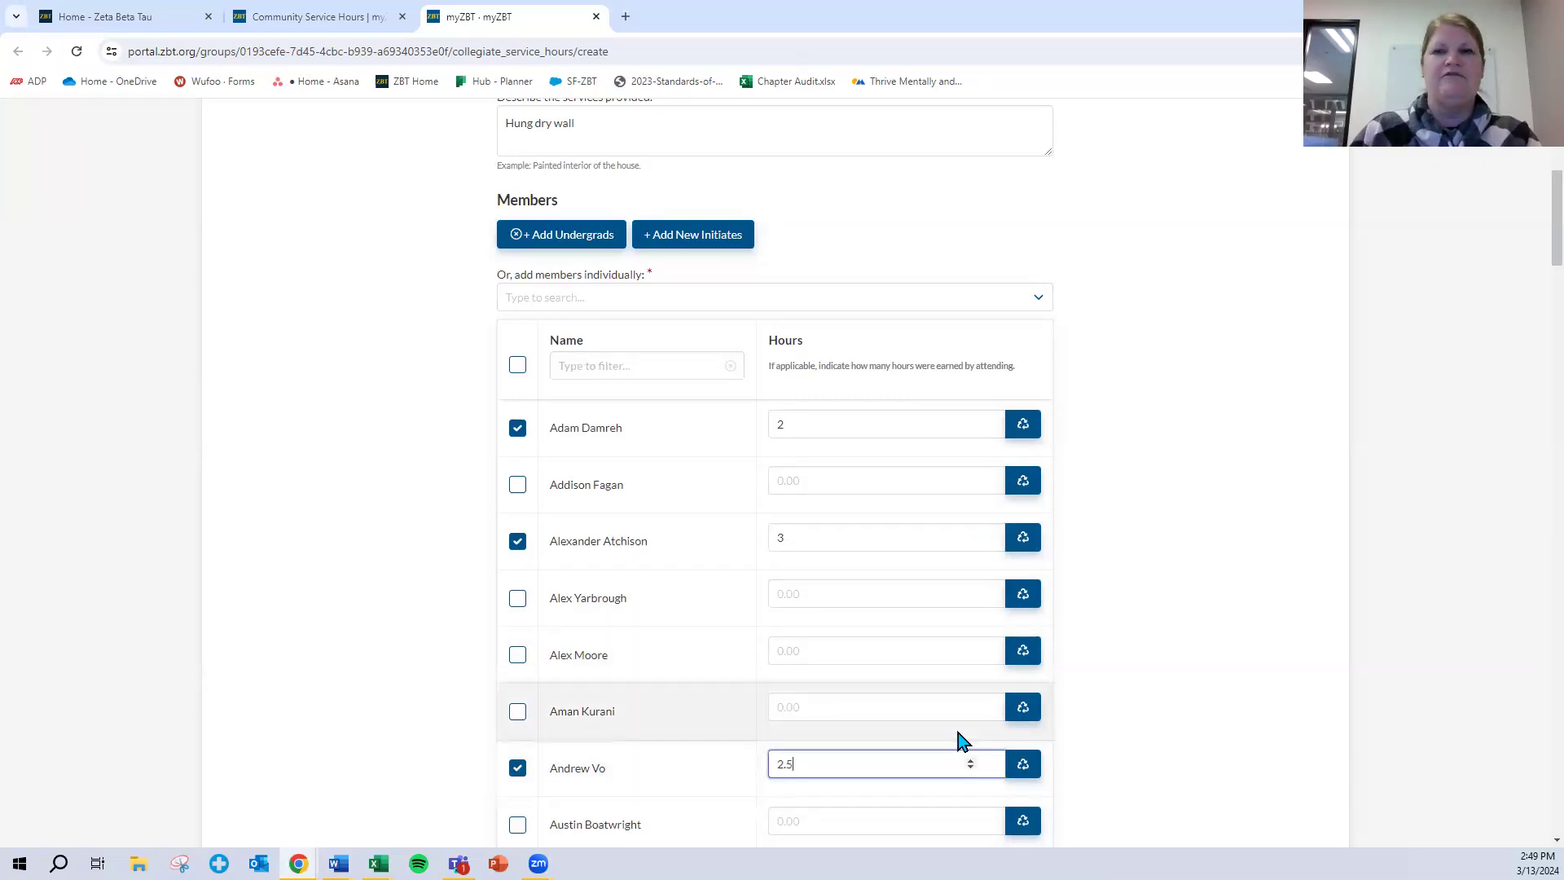
{"action": "left_click", "coordinate": [1205, 661]}
{"action": "scroll", "coordinate": [1204, 662], "scroll_direction": "down", "scroll_amount": 5}
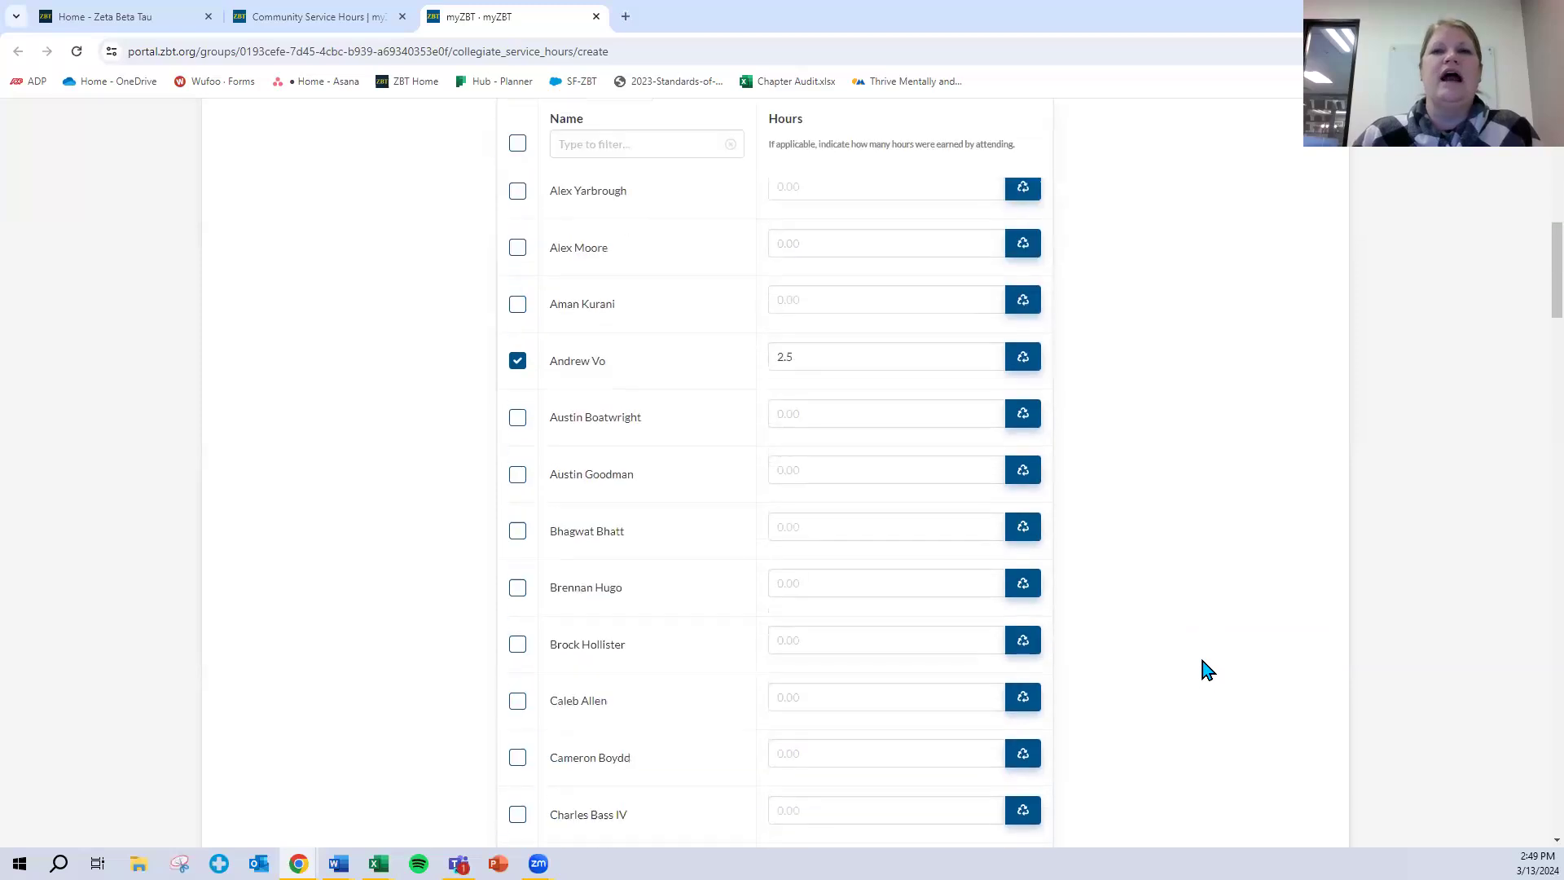
{"action": "scroll", "coordinate": [1222, 656], "scroll_direction": "down", "scroll_amount": 20}
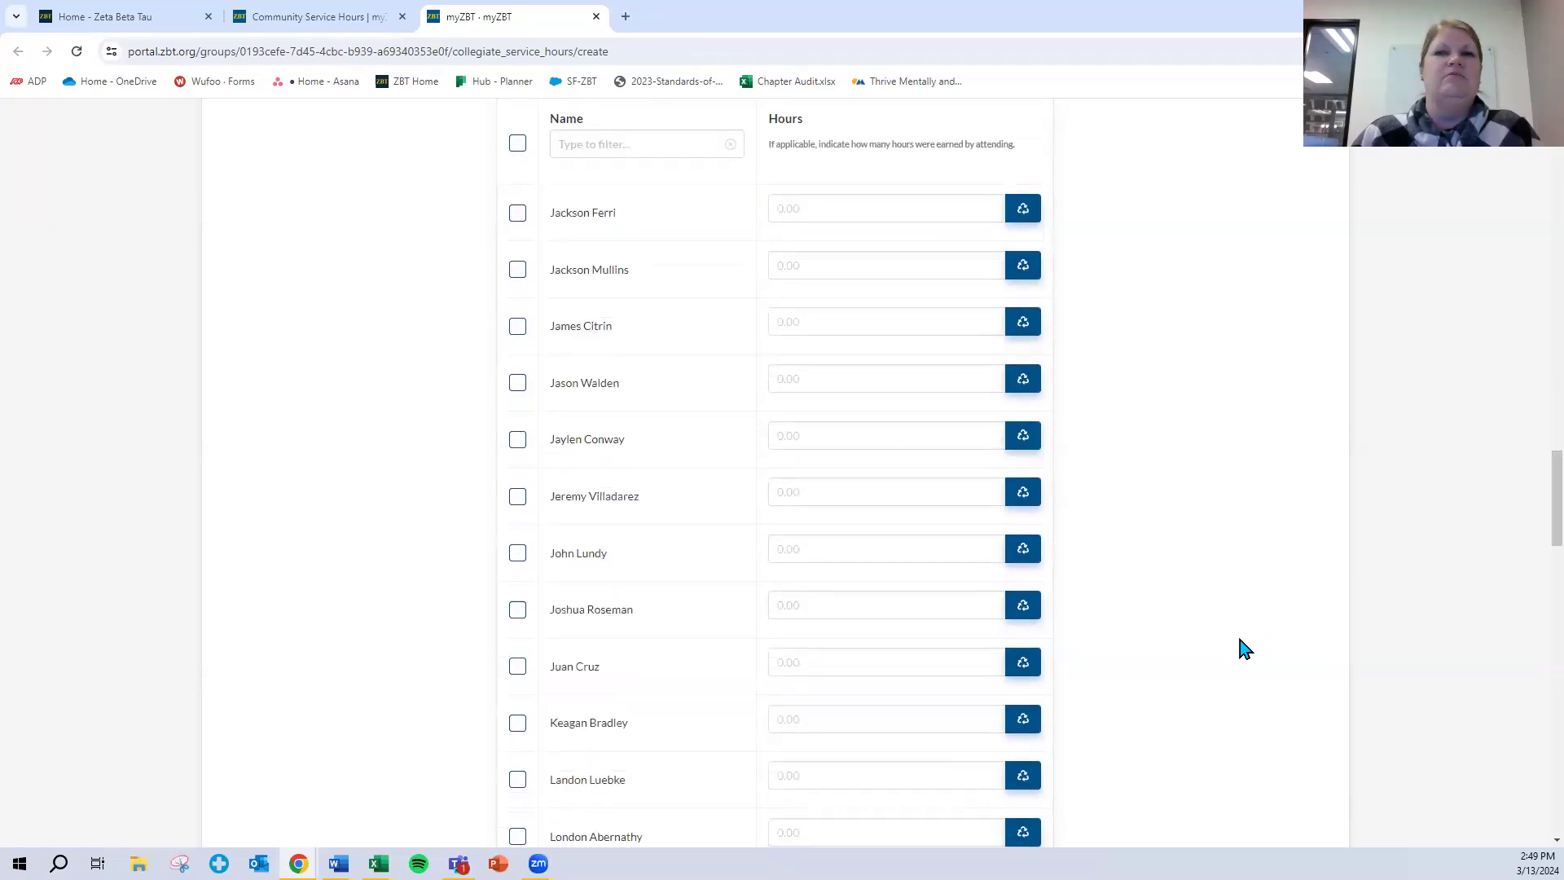
{"action": "scroll", "coordinate": [1245, 647], "scroll_direction": "down", "scroll_amount": 20}
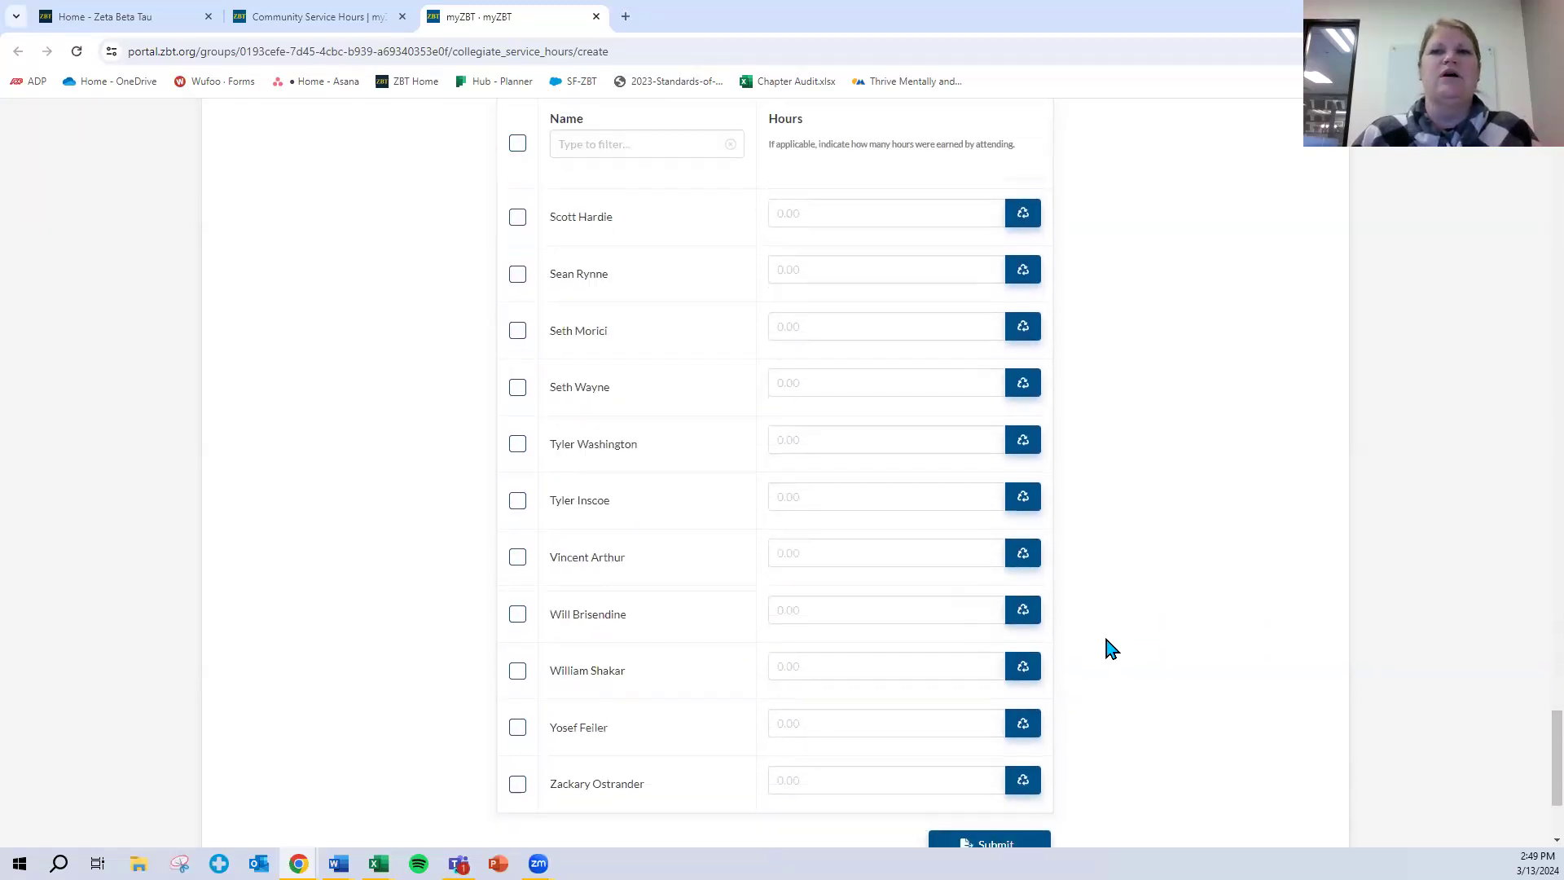
{"action": "scroll", "coordinate": [1111, 649], "scroll_direction": "down", "scroll_amount": 3}
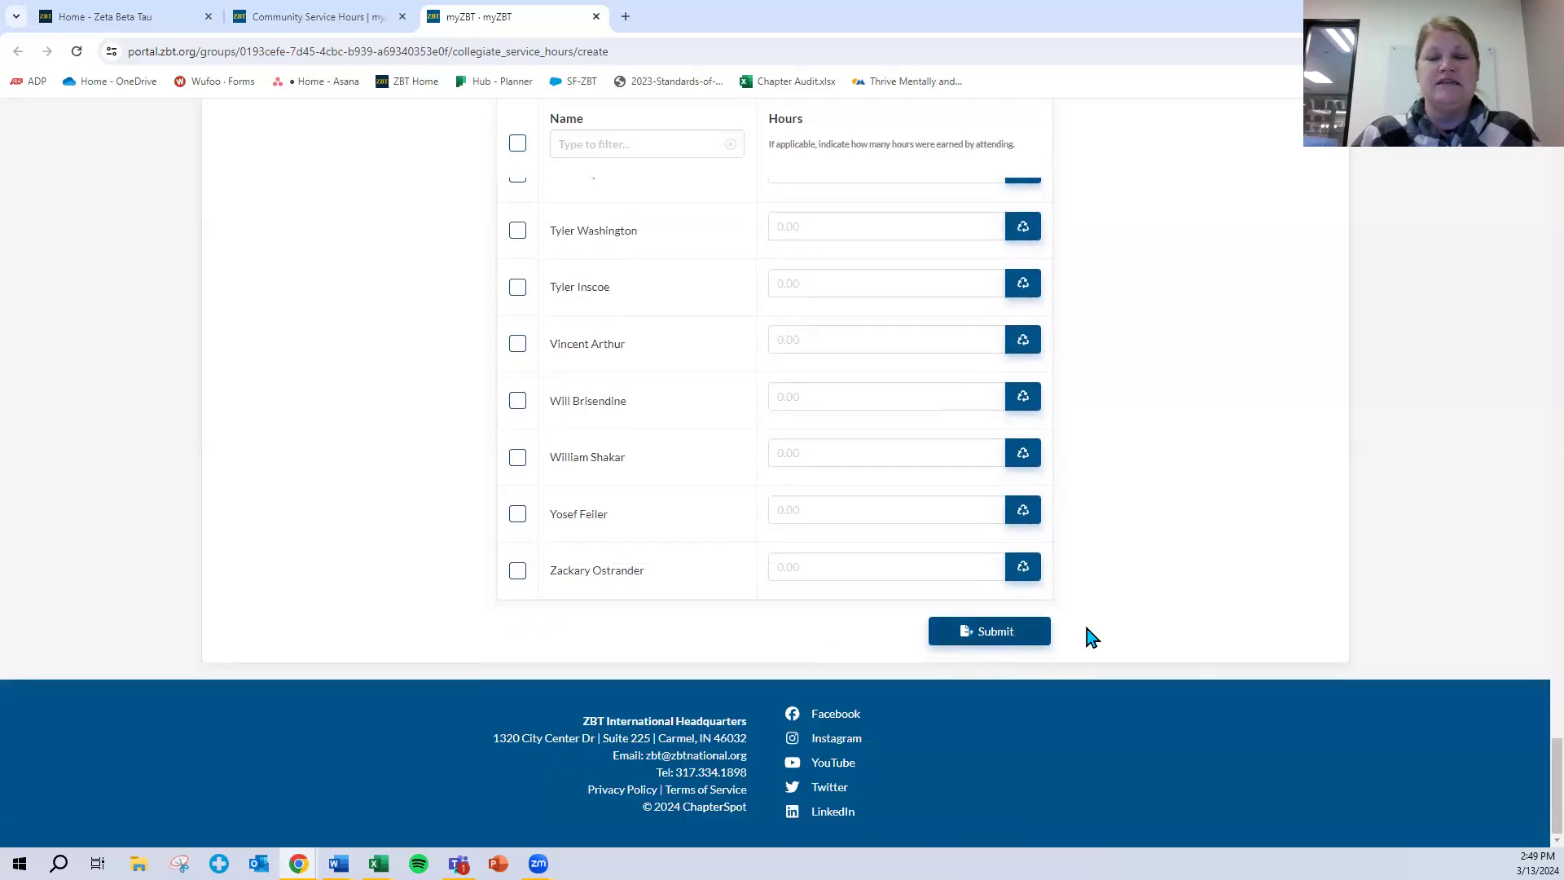
{"action": "scroll", "coordinate": [1039, 582], "scroll_direction": "up", "scroll_amount": 6}
{"action": "scroll", "coordinate": [1027, 590], "scroll_direction": "up", "scroll_amount": 20}
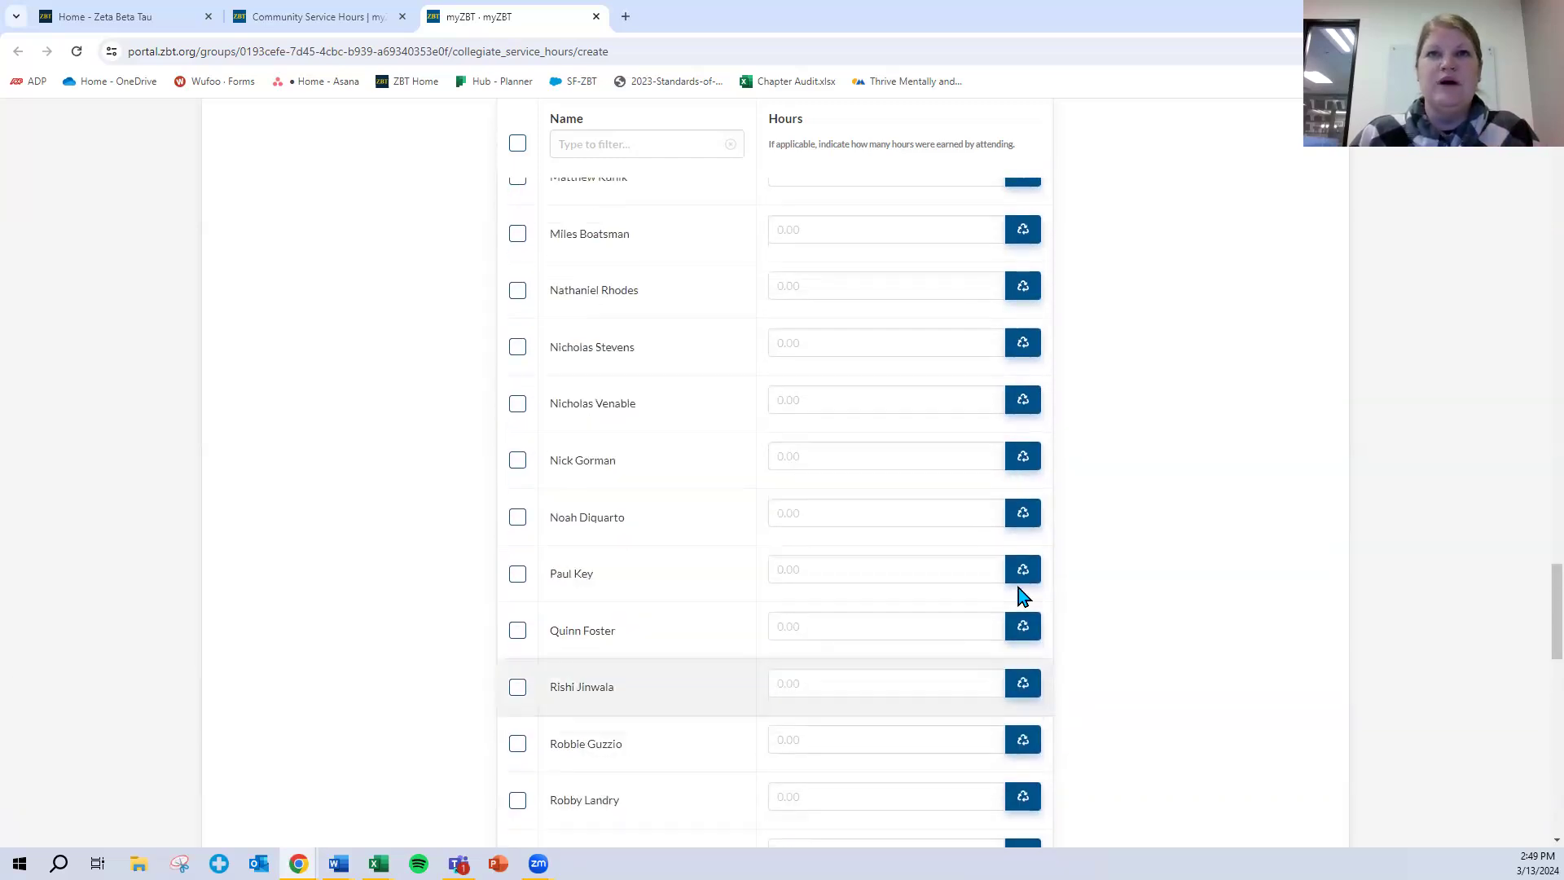
{"action": "scroll", "coordinate": [1014, 598], "scroll_direction": "up", "scroll_amount": 14}
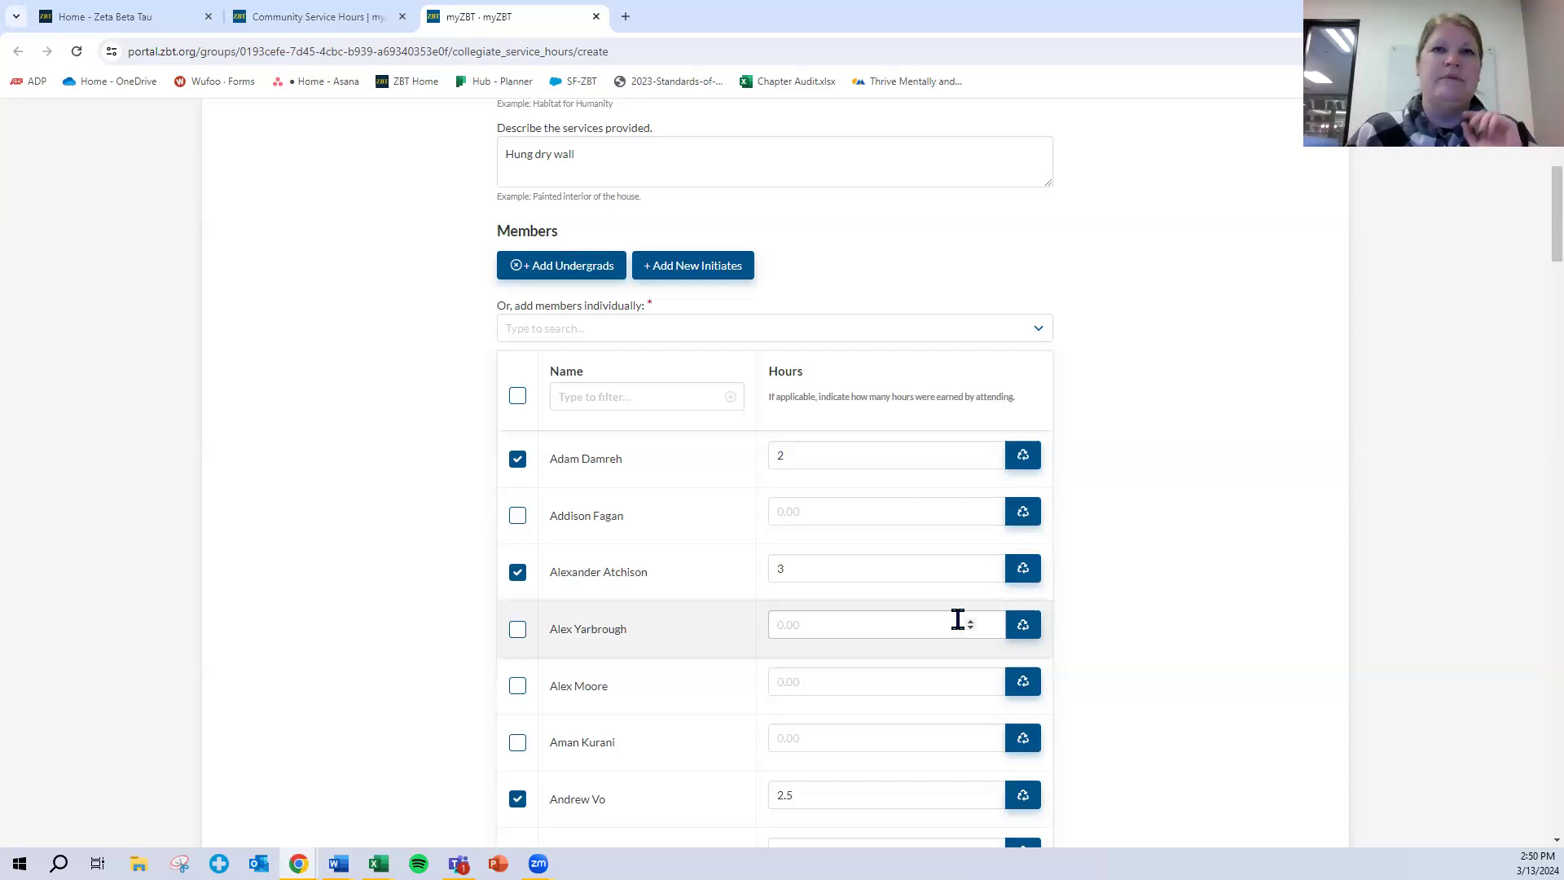
{"action": "double_click", "coordinate": [834, 450]}
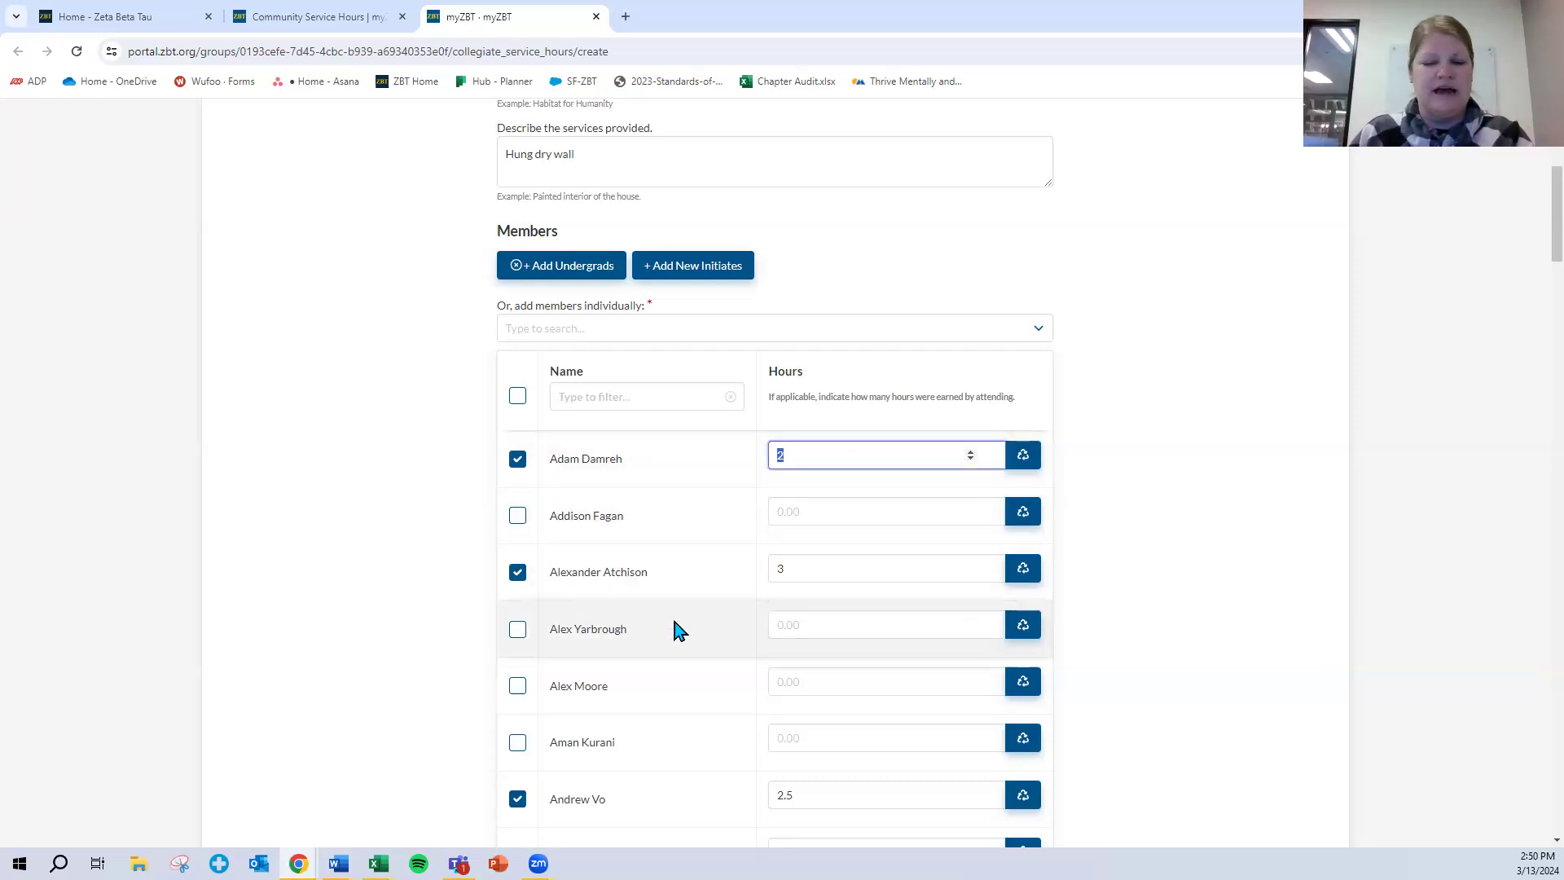
{"action": "type", "text": "3"}
{"action": "left_click", "coordinate": [1023, 462]}
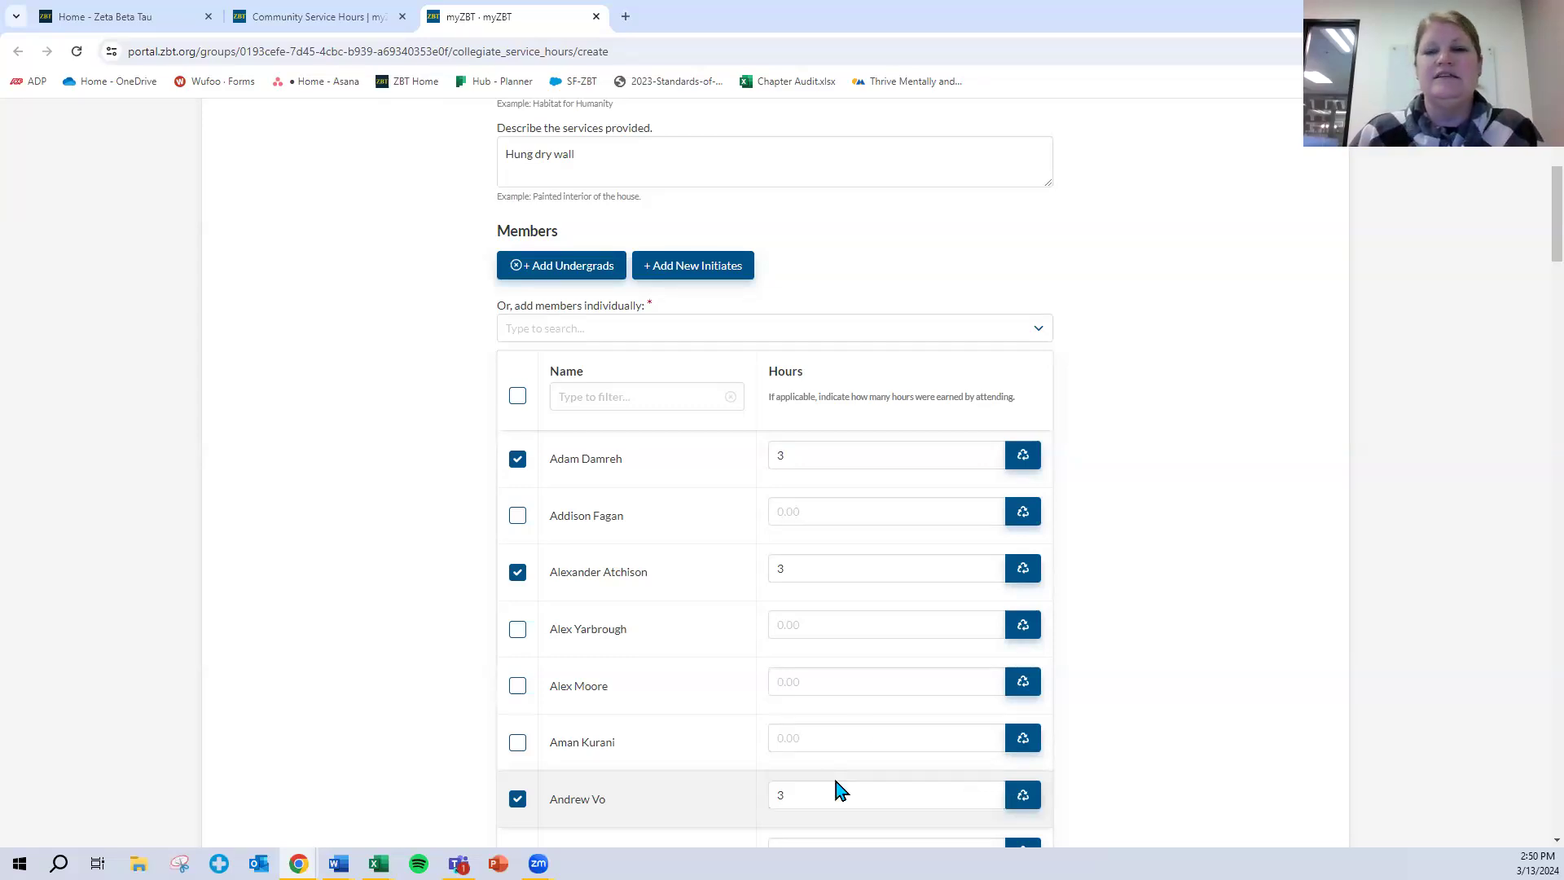
{"action": "scroll", "coordinate": [1187, 711], "scroll_direction": "down", "scroll_amount": 20}
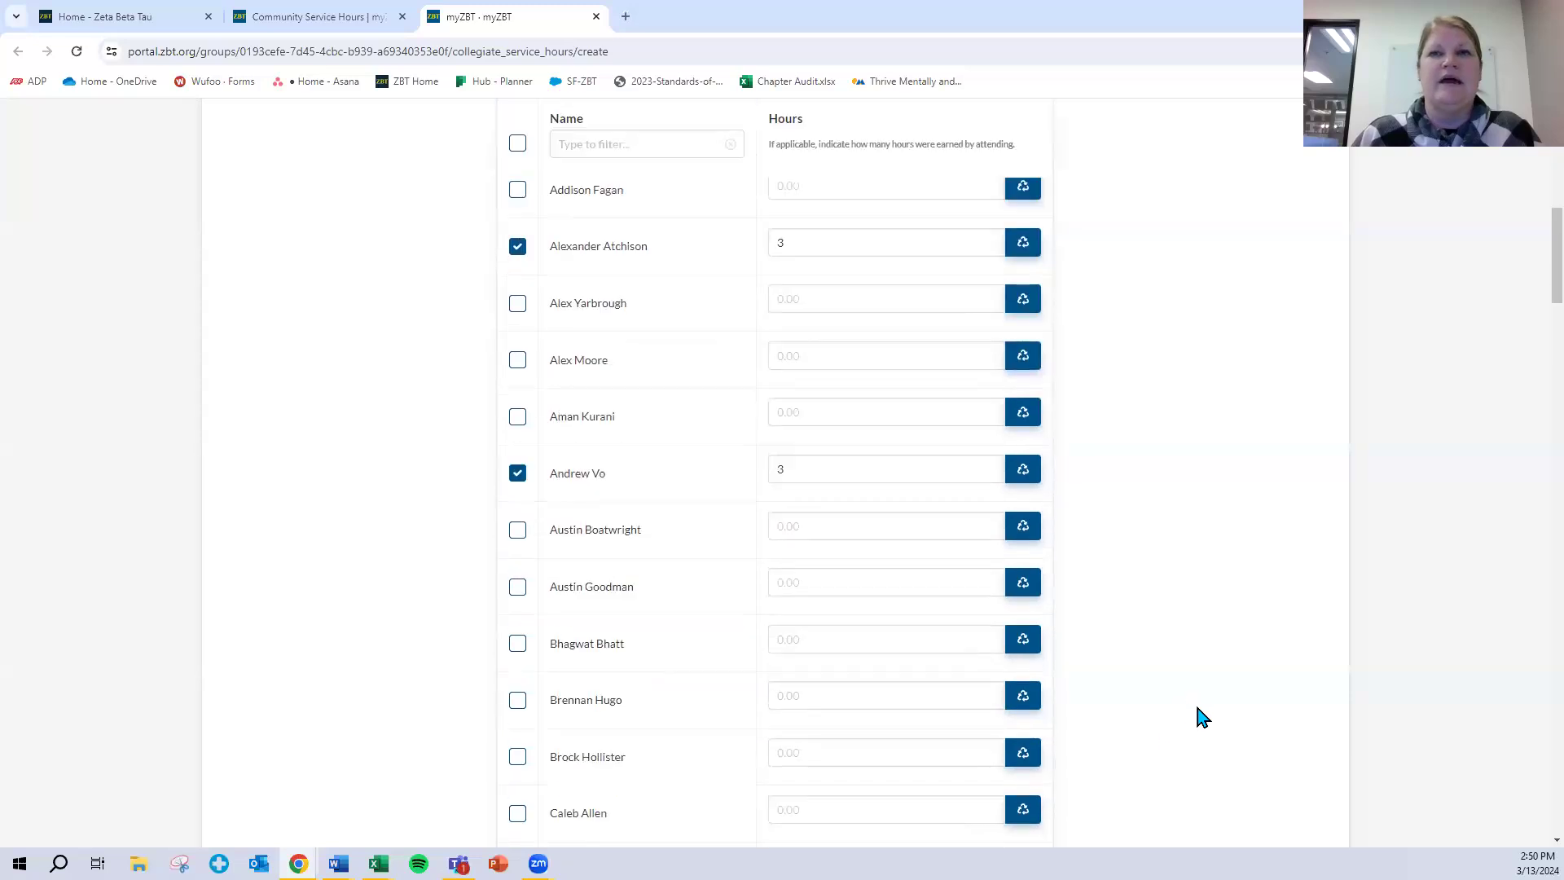
{"action": "scroll", "coordinate": [1190, 719], "scroll_direction": "down", "scroll_amount": 20}
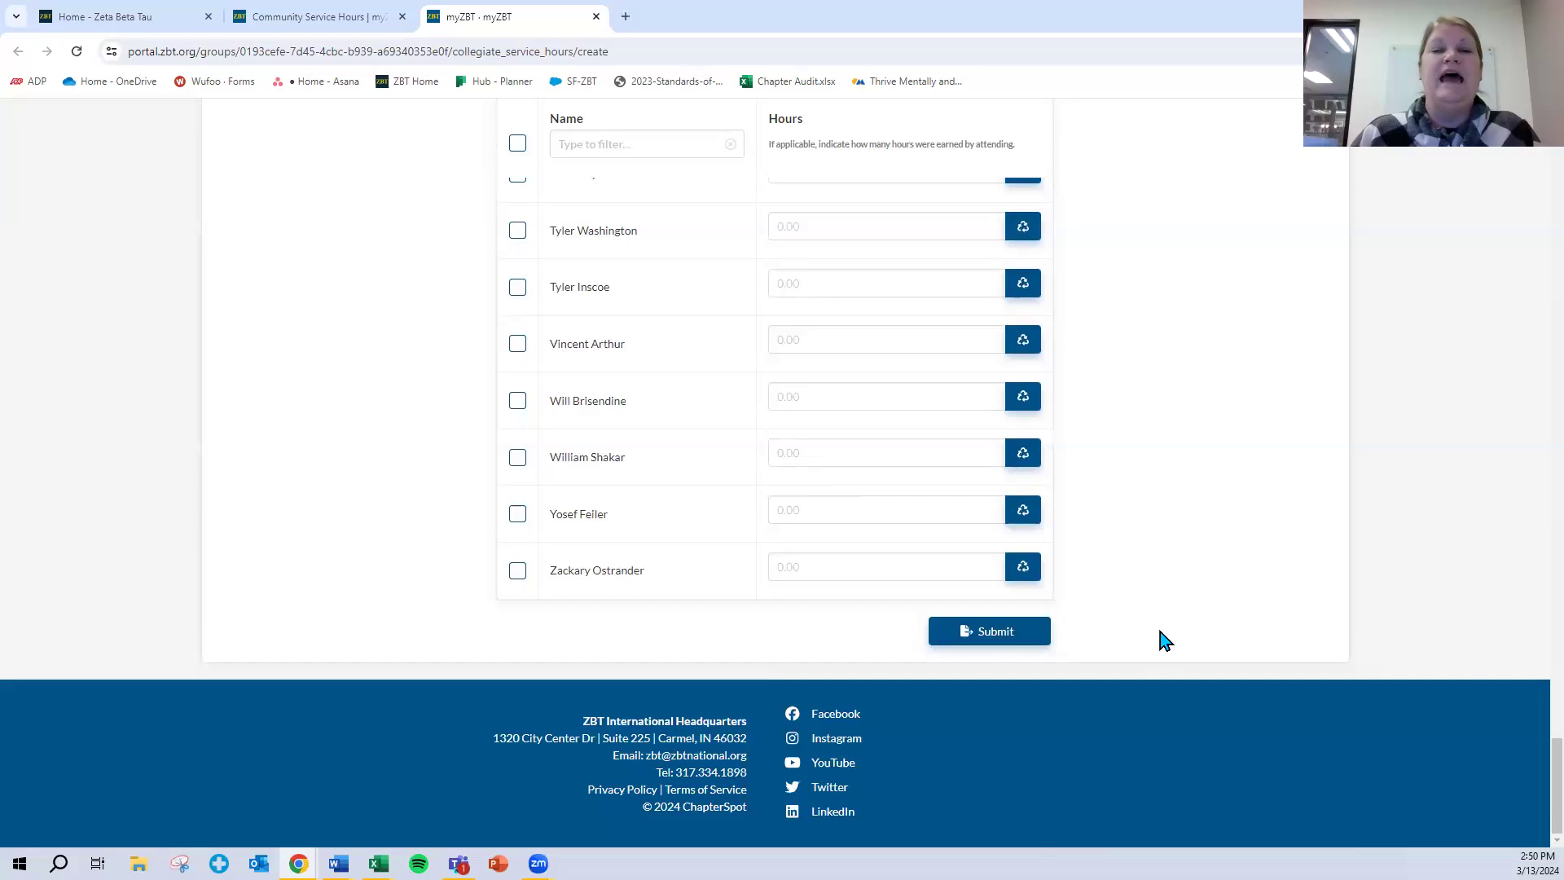
{"action": "scroll", "coordinate": [1132, 684], "scroll_direction": "up", "scroll_amount": 20}
{"action": "scroll", "coordinate": [1093, 776], "scroll_direction": "up", "scroll_amount": 20}
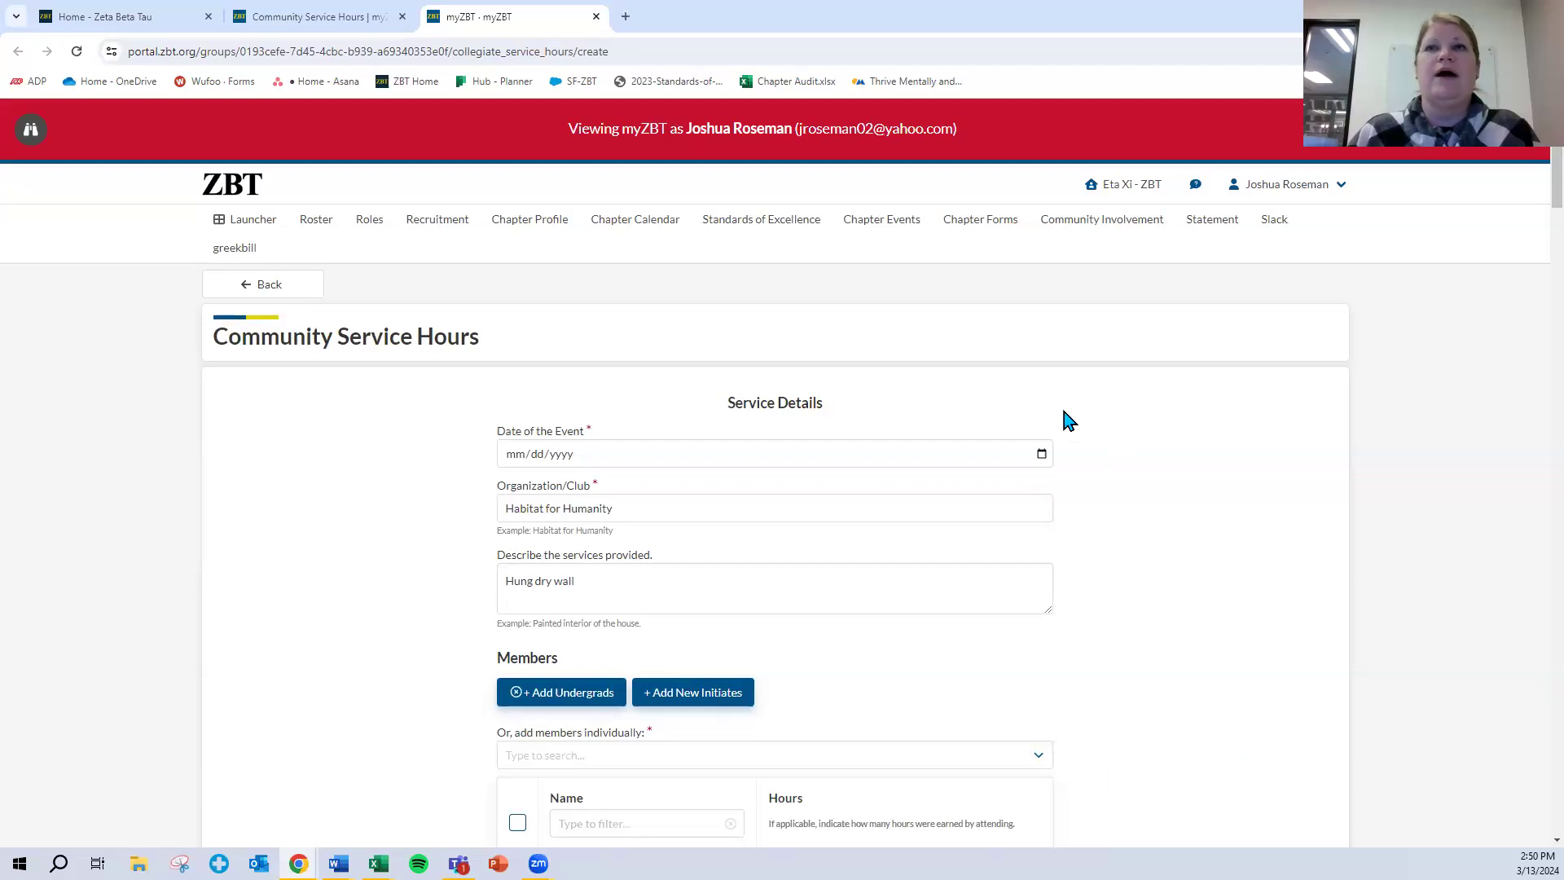
Step: Go to Chapter Philanthropy under Community Involvement and start a new Add Chapter Fundraising report
{"action": "left_click", "coordinate": [1077, 222]}
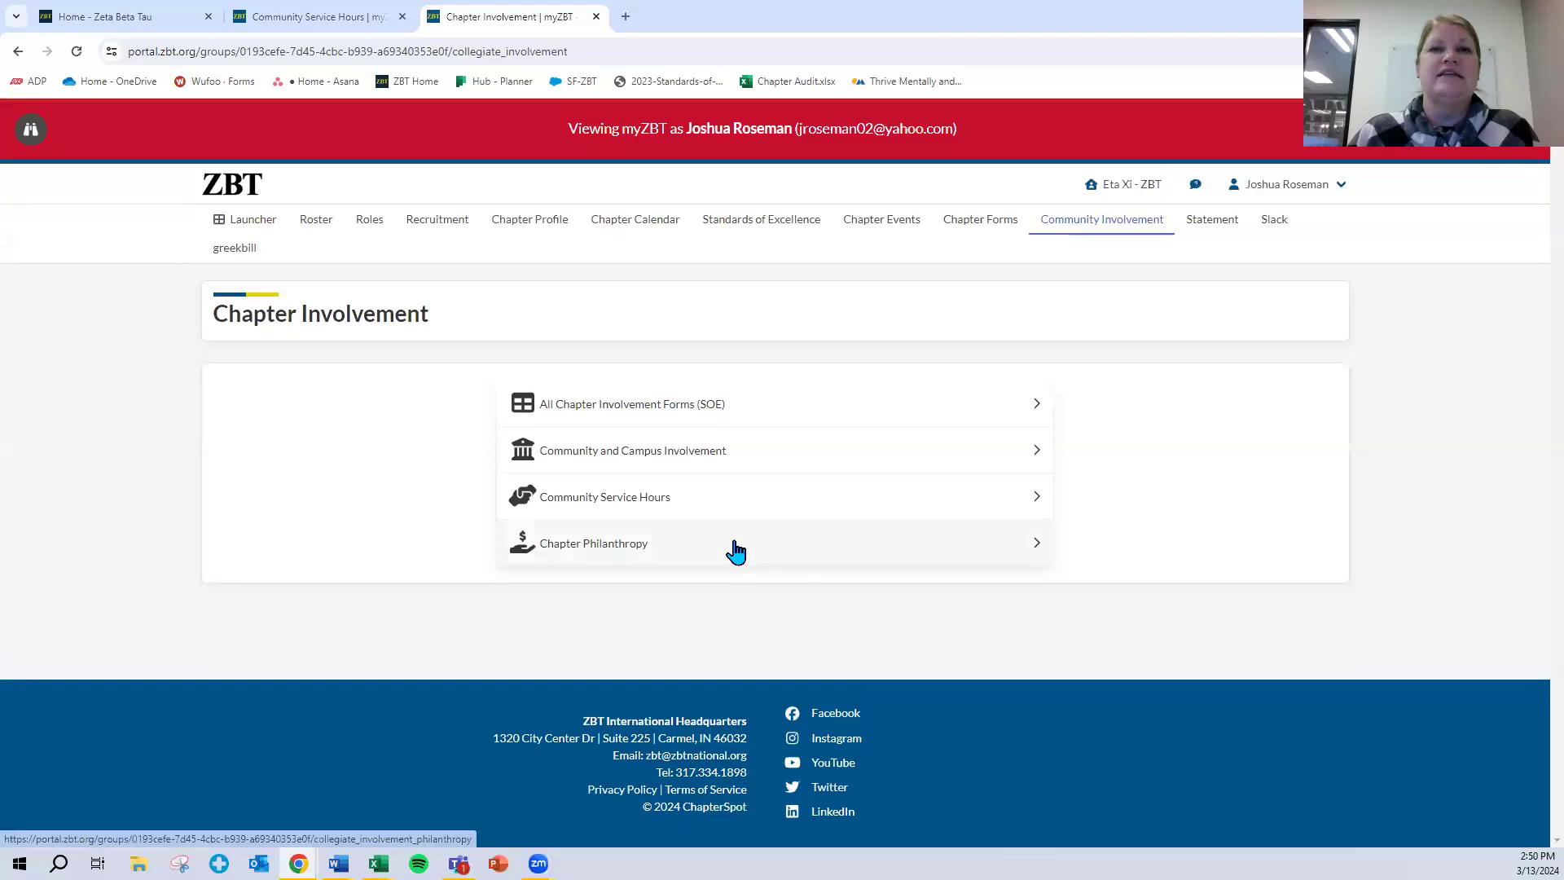
{"action": "left_click", "coordinate": [737, 546]}
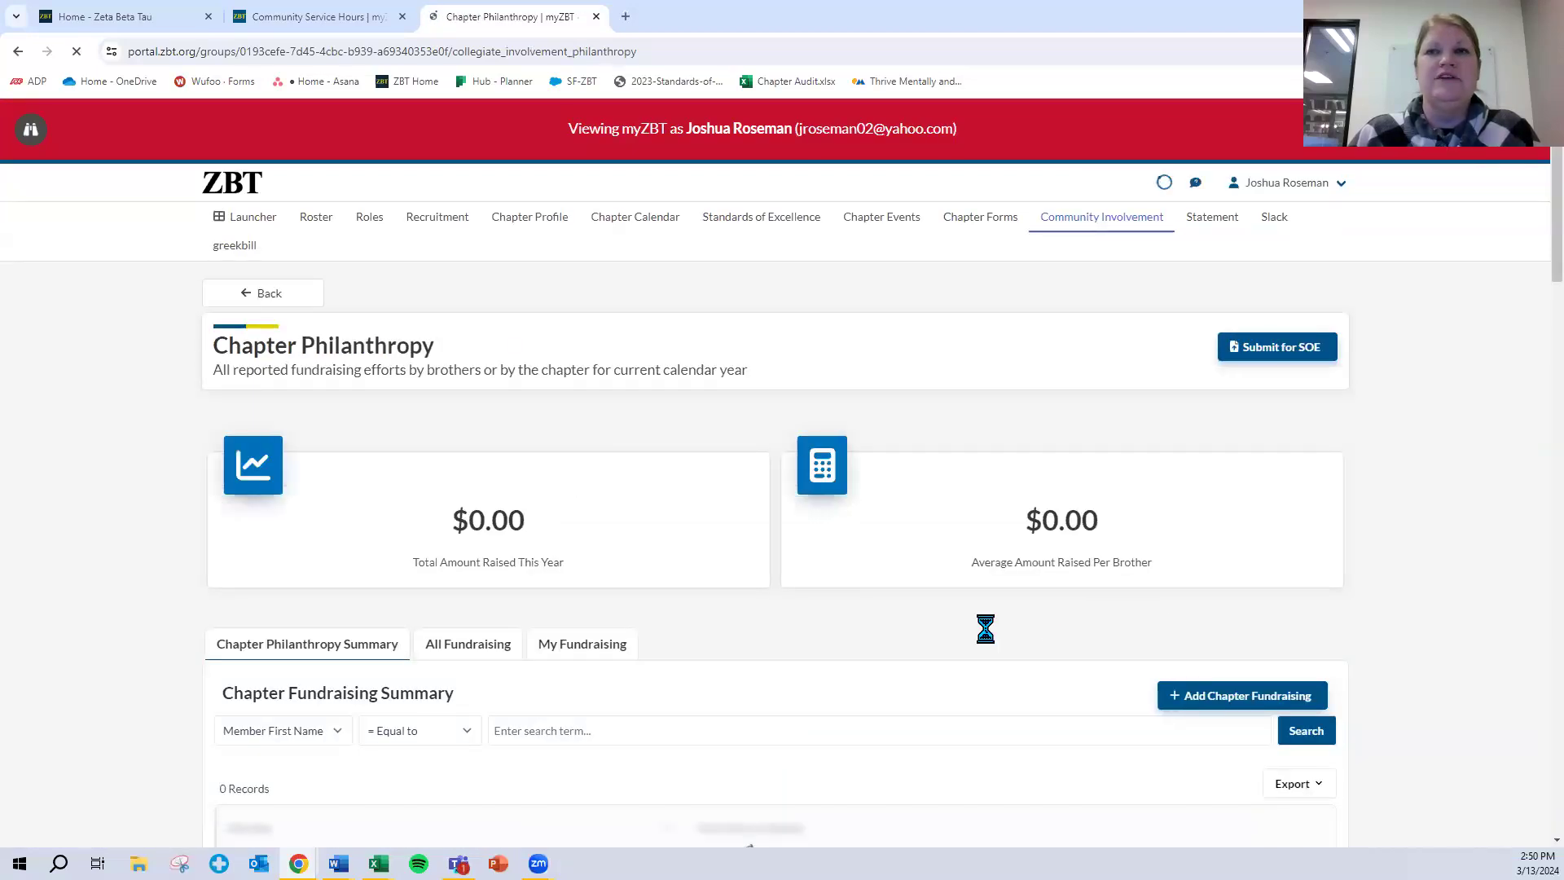
{"action": "scroll", "coordinate": [989, 629], "scroll_direction": "down", "scroll_amount": 1}
{"action": "left_click", "coordinate": [1204, 616]}
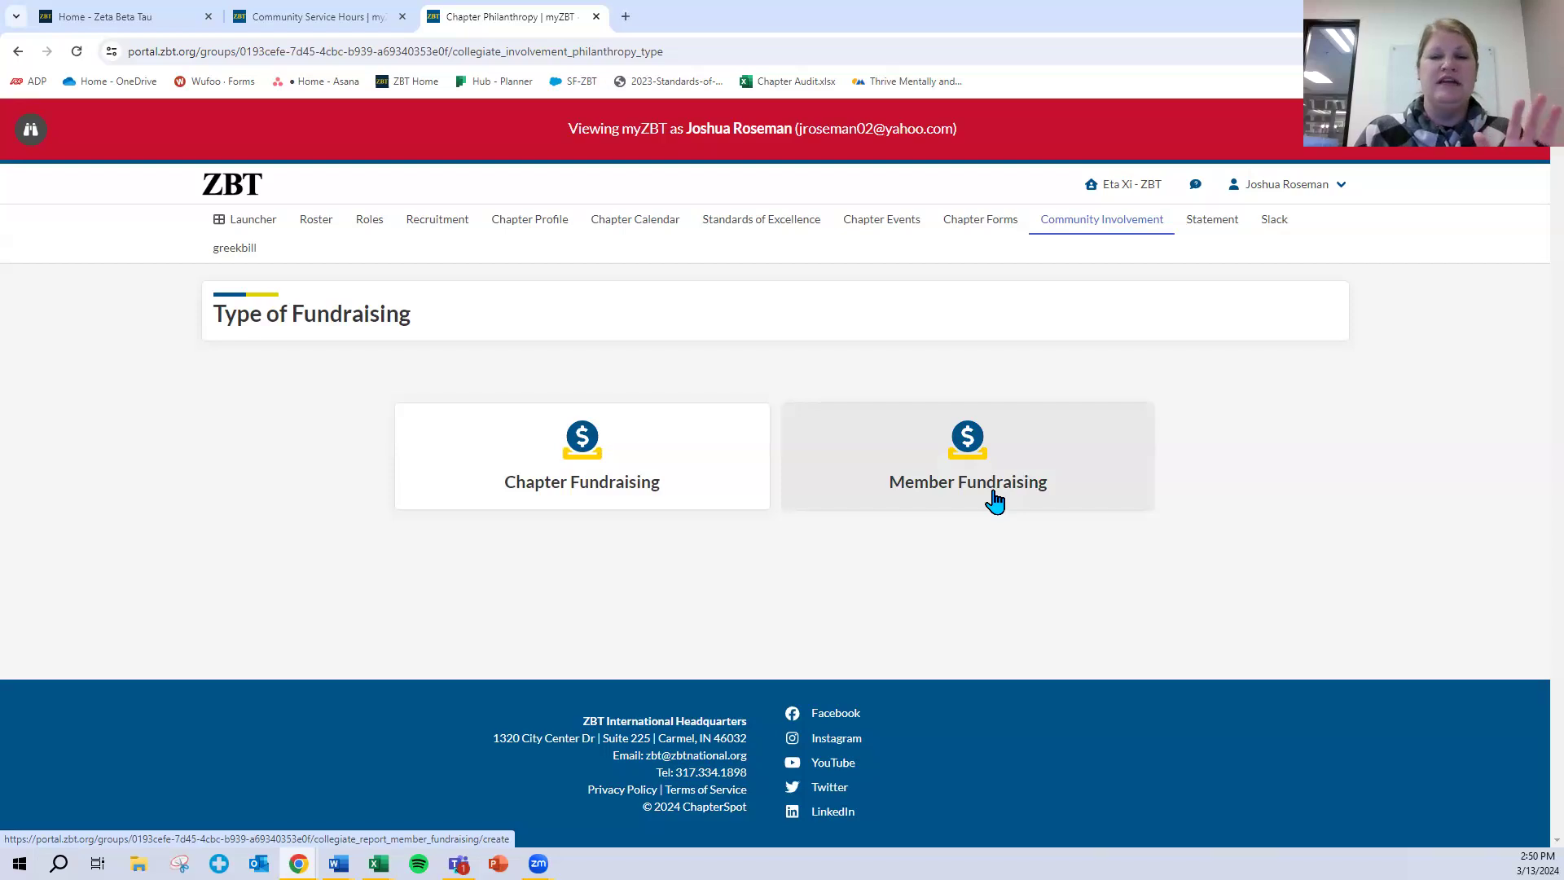
Step: Choose Member Fundraising and add all undergraduates to the members table
{"action": "left_click", "coordinate": [951, 486]}
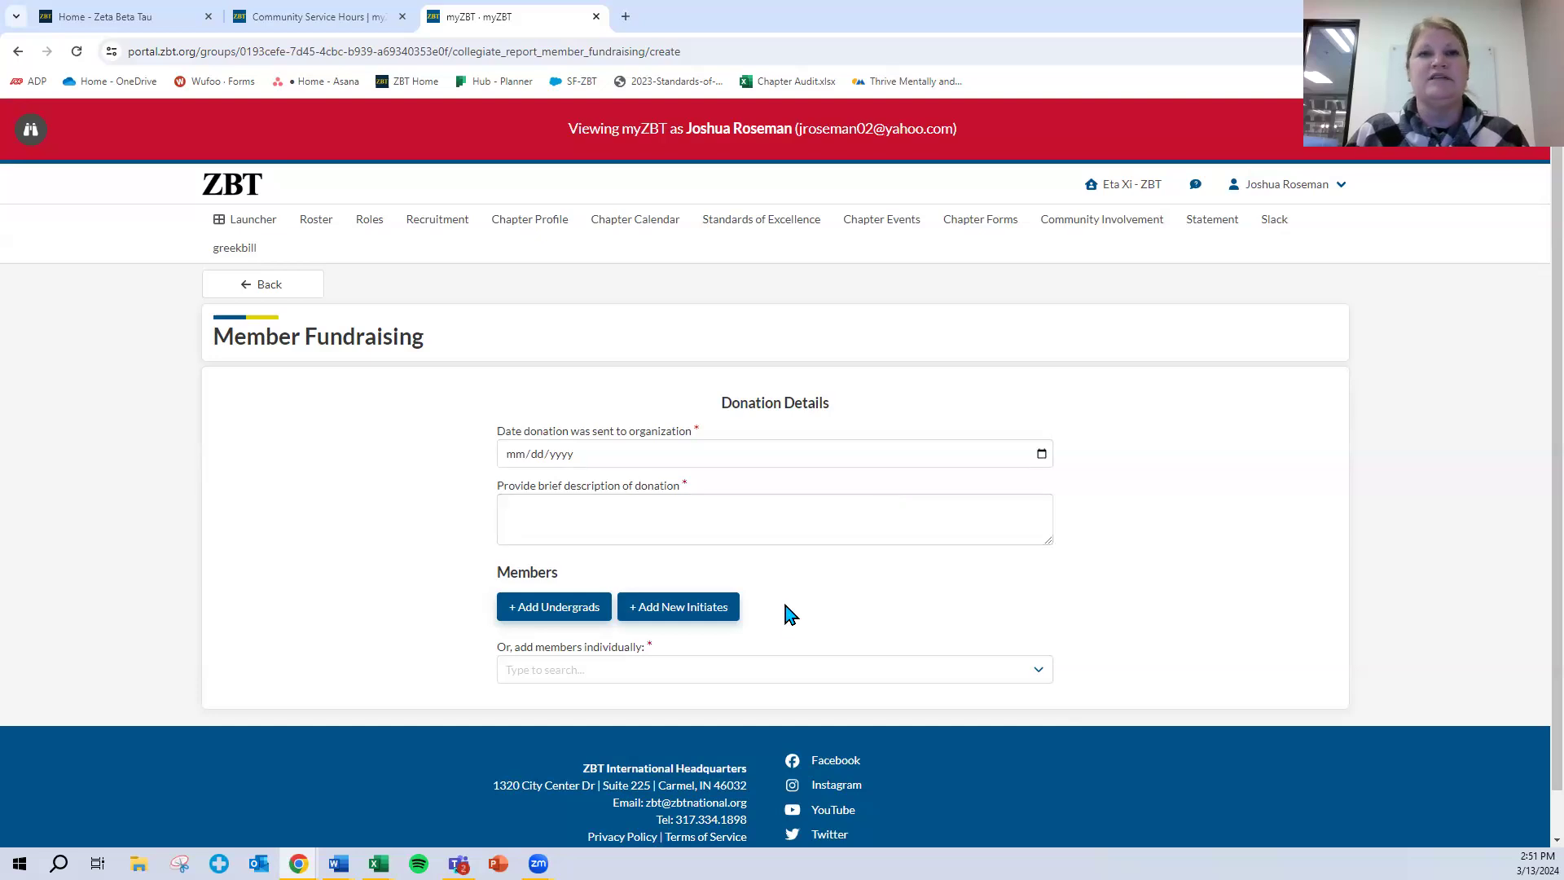
{"action": "left_click", "coordinate": [789, 664]}
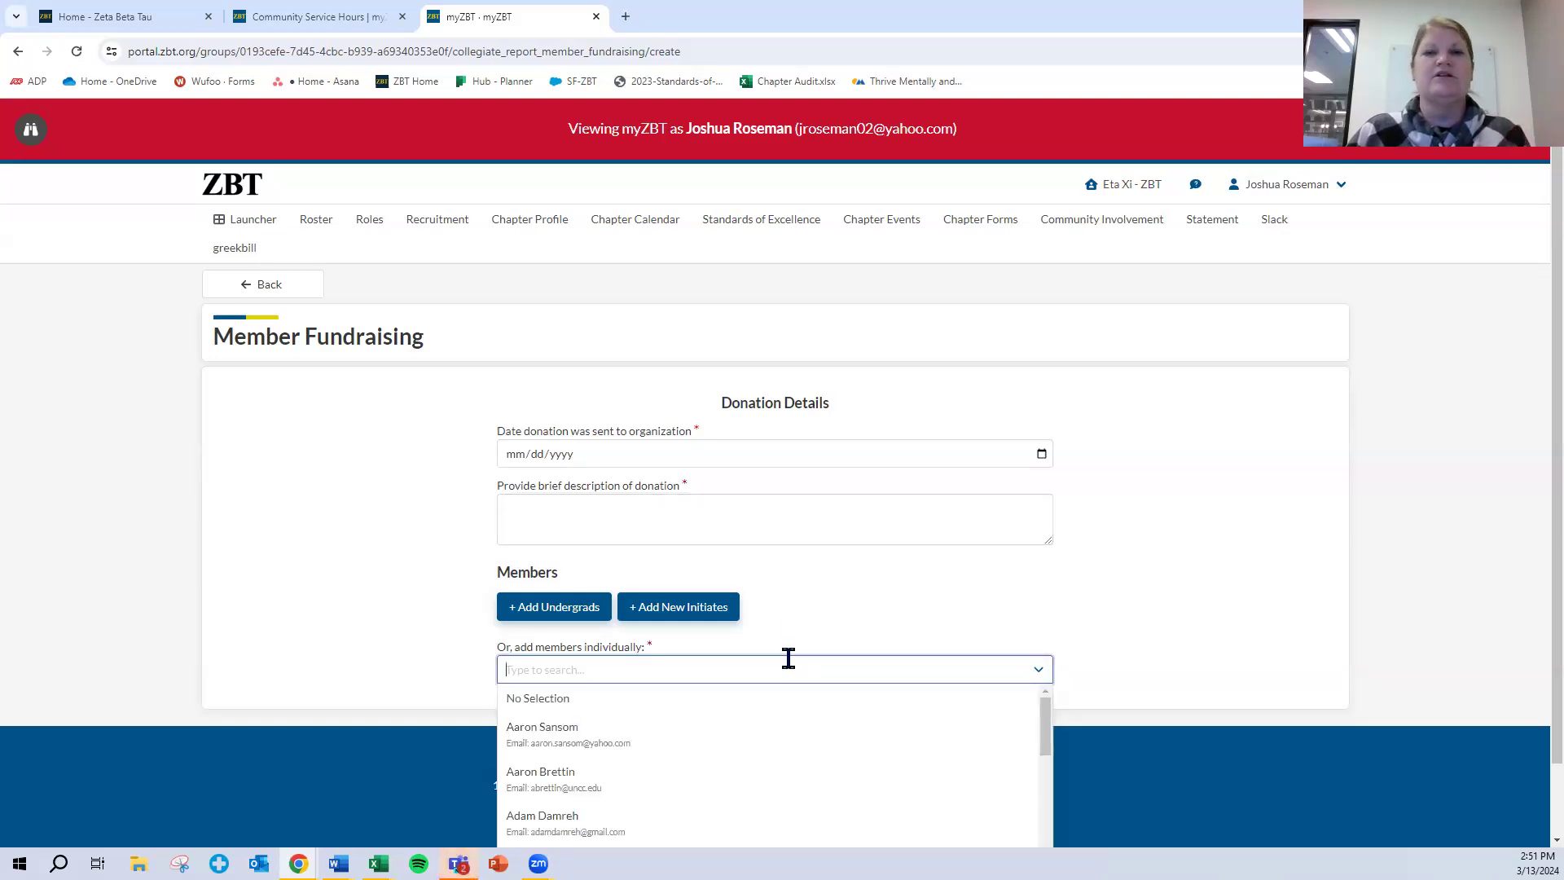
{"action": "left_click", "coordinate": [1112, 617]}
{"action": "left_click", "coordinate": [580, 607]}
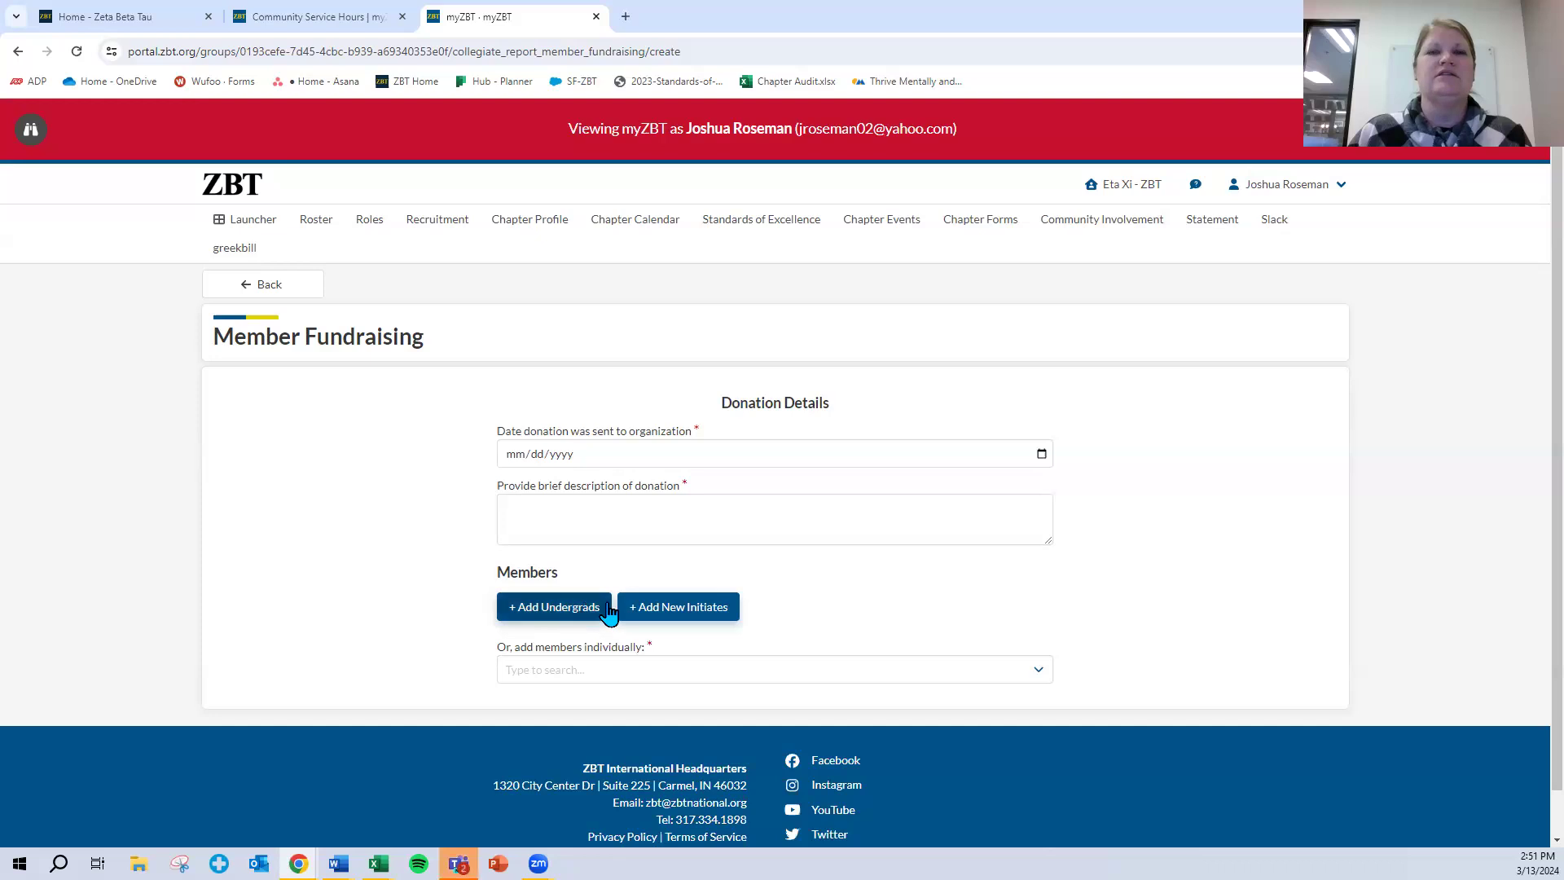
{"action": "scroll", "coordinate": [1148, 467], "scroll_direction": "down", "scroll_amount": 4}
Step: Enter 25 as the amount raised, apply it to every member, then return to Chapter Involvement
{"action": "left_click", "coordinate": [848, 464]}
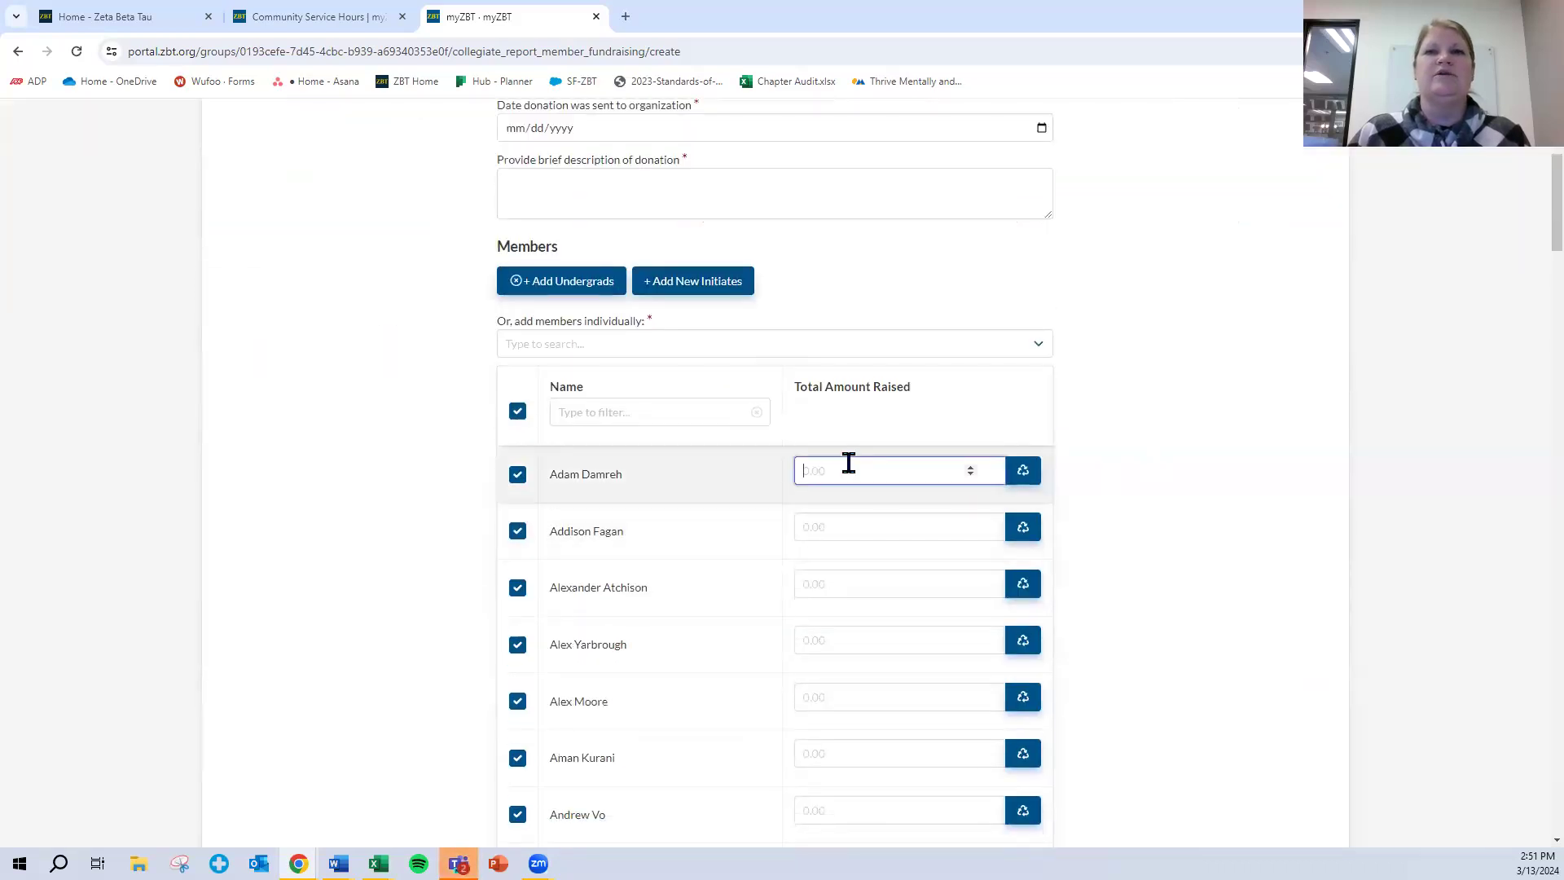
{"action": "type", "text": "25"}
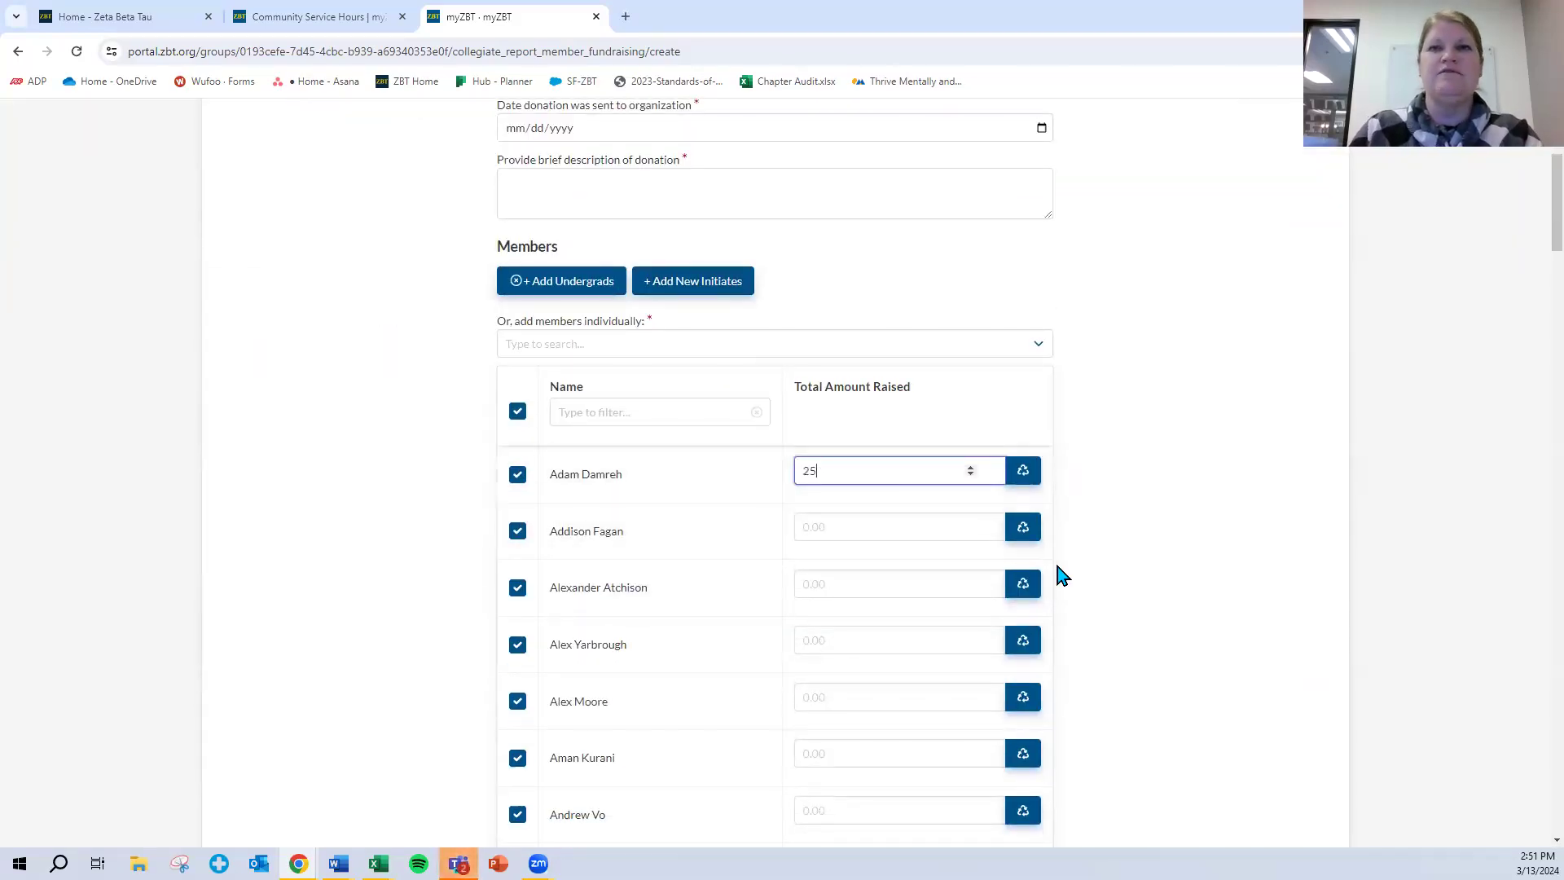
{"action": "left_click", "coordinate": [868, 531]}
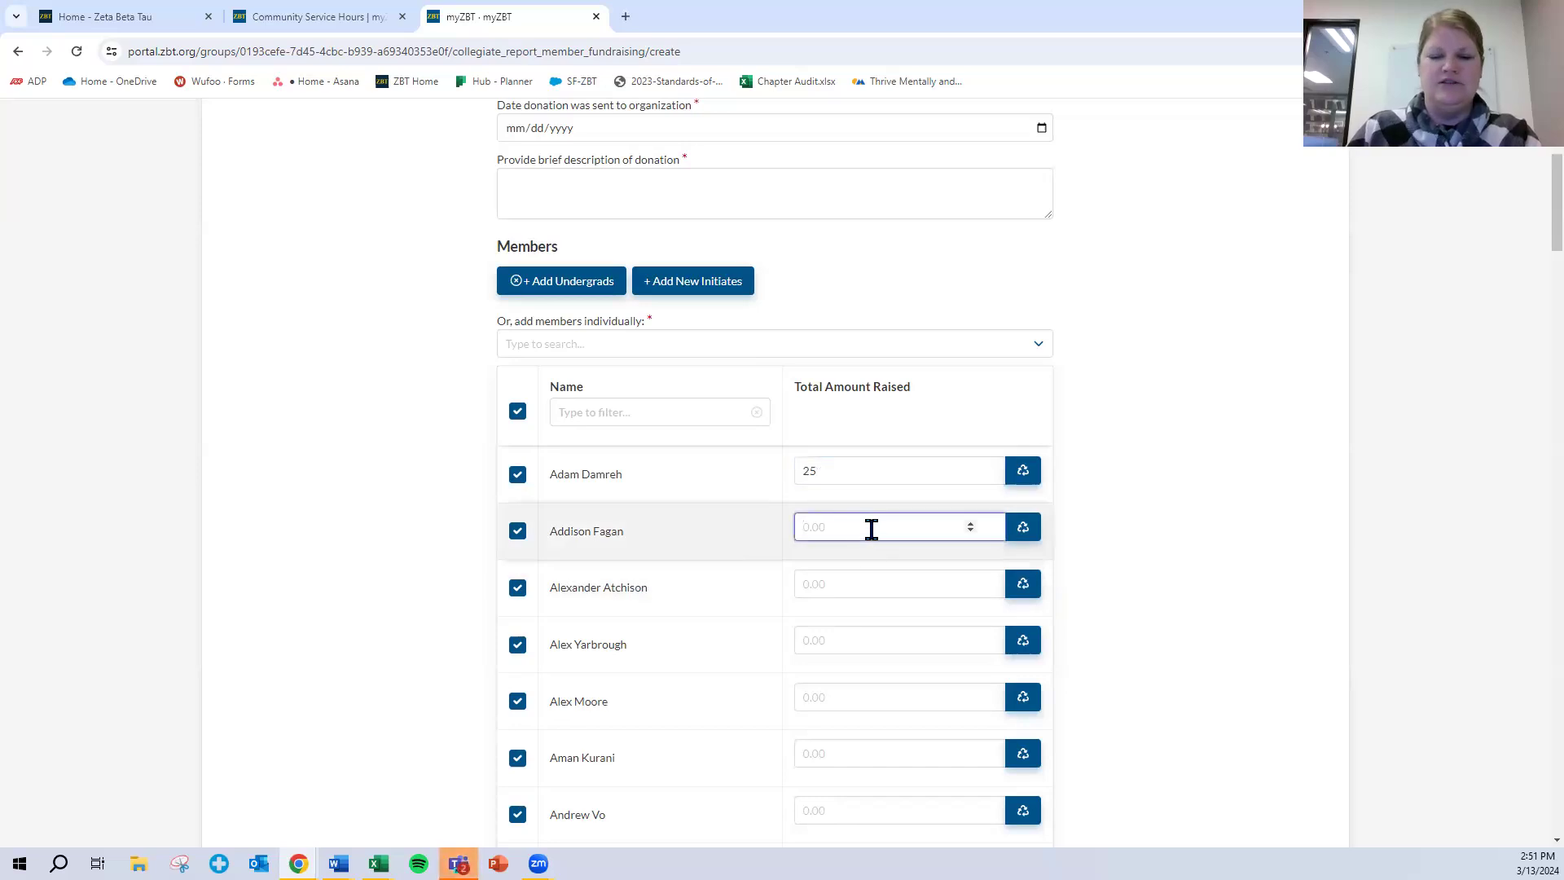
{"action": "type", "text": "100"}
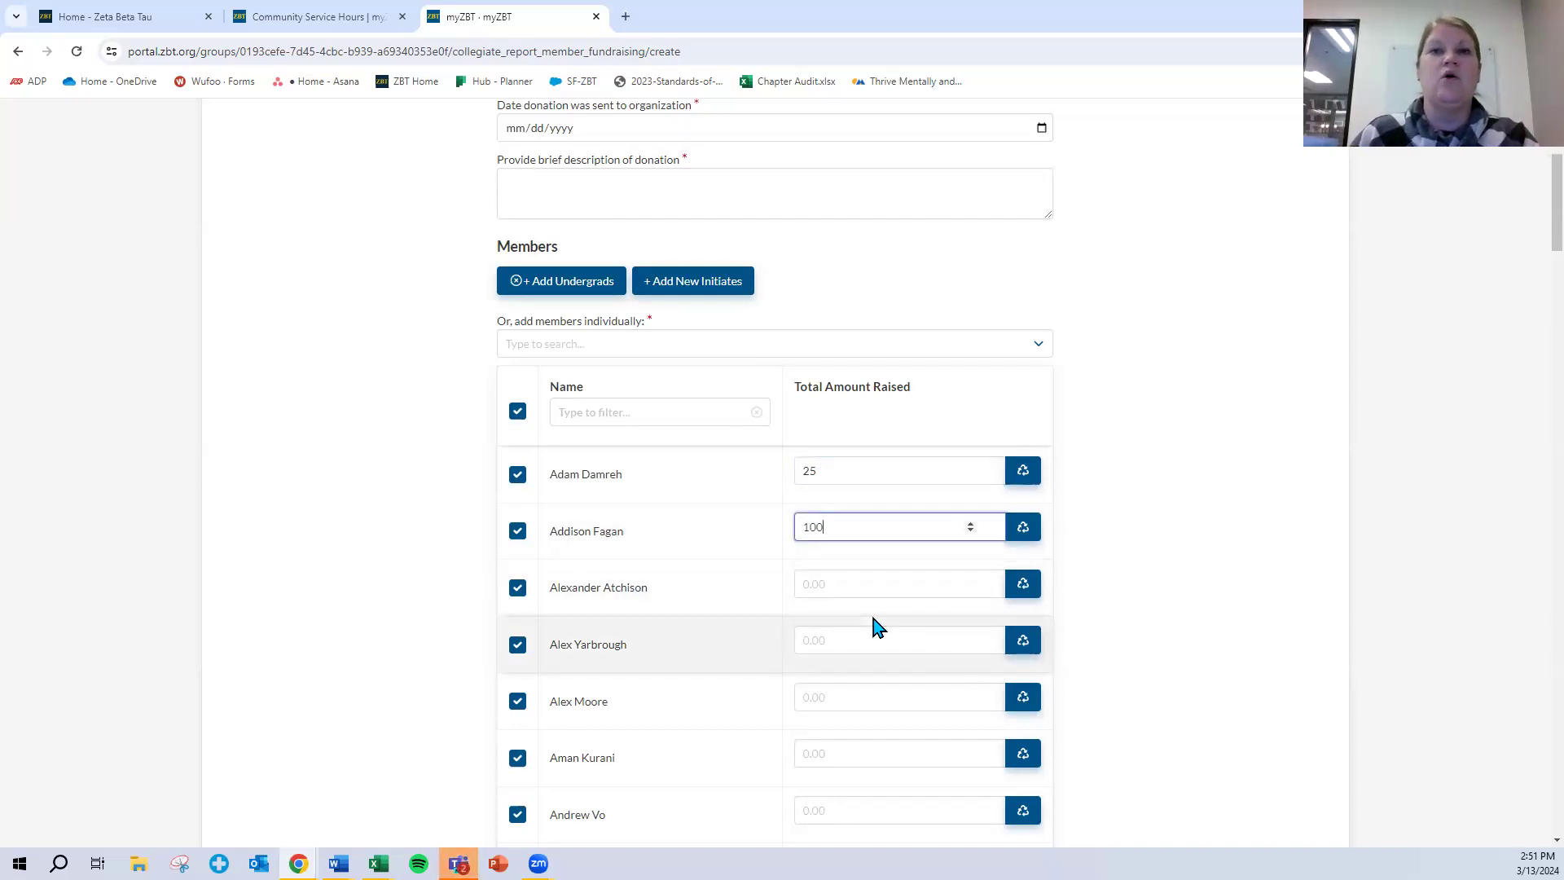
{"action": "left_click", "coordinate": [1025, 479]}
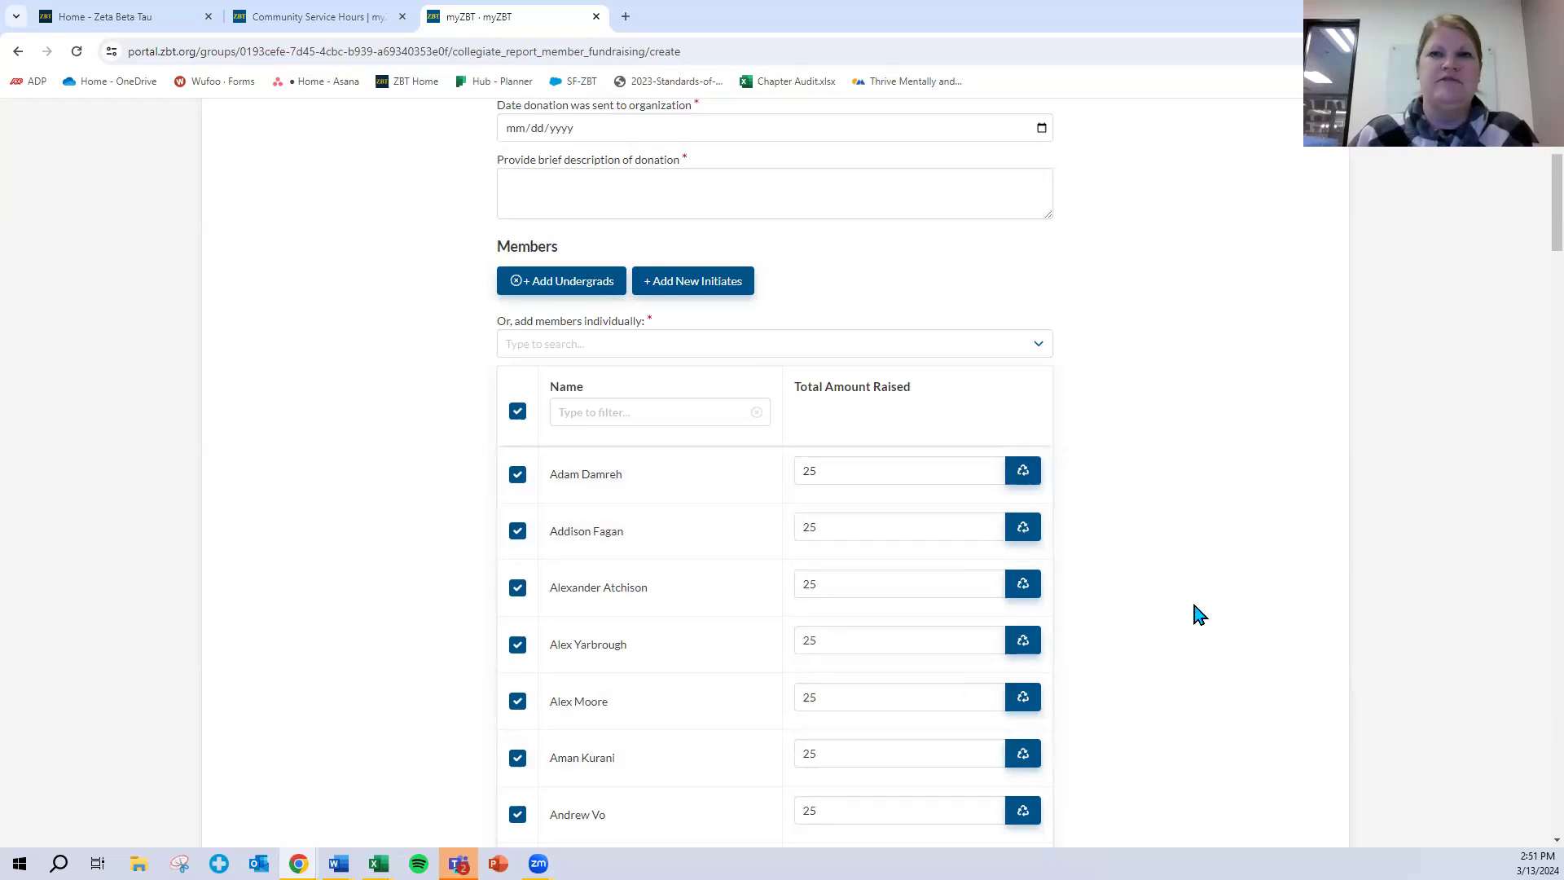
{"action": "scroll", "coordinate": [1173, 594], "scroll_direction": "down", "scroll_amount": 2}
{"action": "scroll", "coordinate": [1177, 595], "scroll_direction": "down", "scroll_amount": 20}
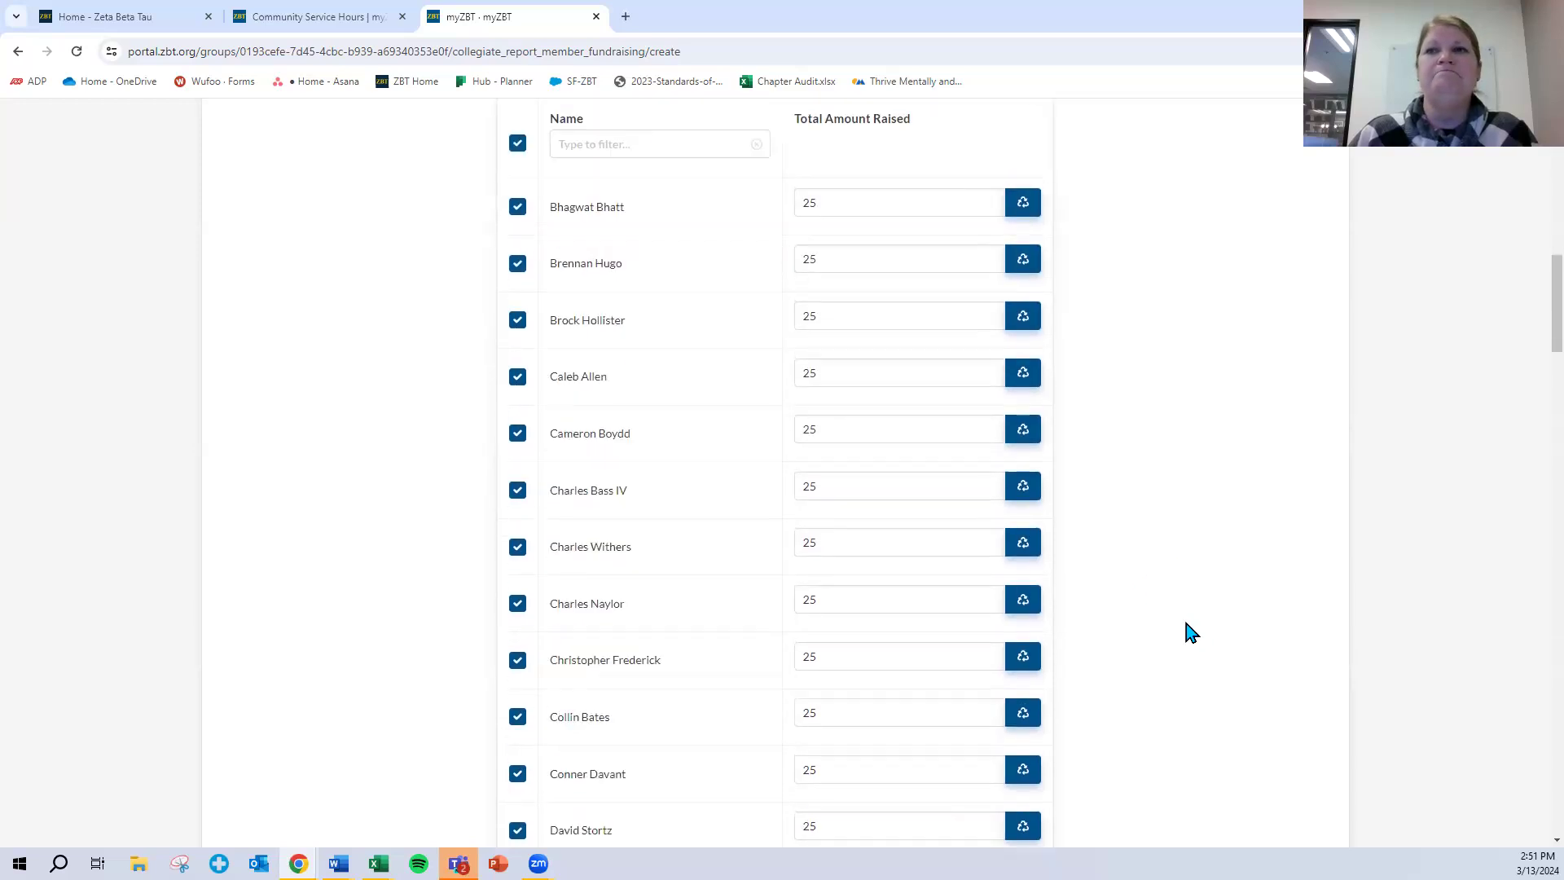
{"action": "scroll", "coordinate": [1044, 649], "scroll_direction": "down", "scroll_amount": 5}
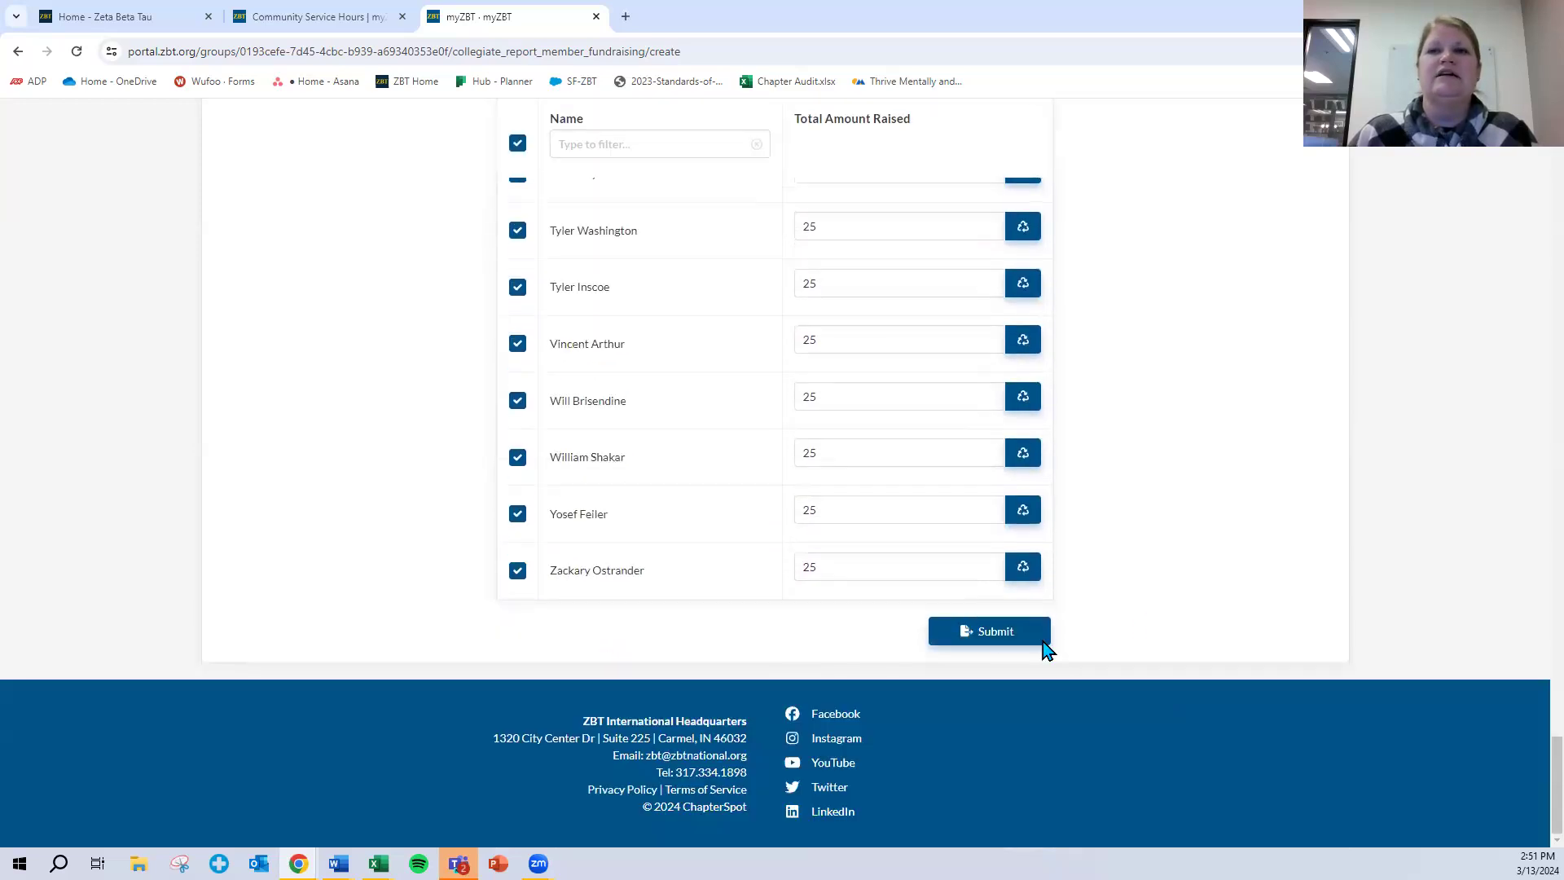
{"action": "scroll", "coordinate": [1109, 664], "scroll_direction": "up", "scroll_amount": 12}
{"action": "scroll", "coordinate": [1110, 670], "scroll_direction": "up", "scroll_amount": 20}
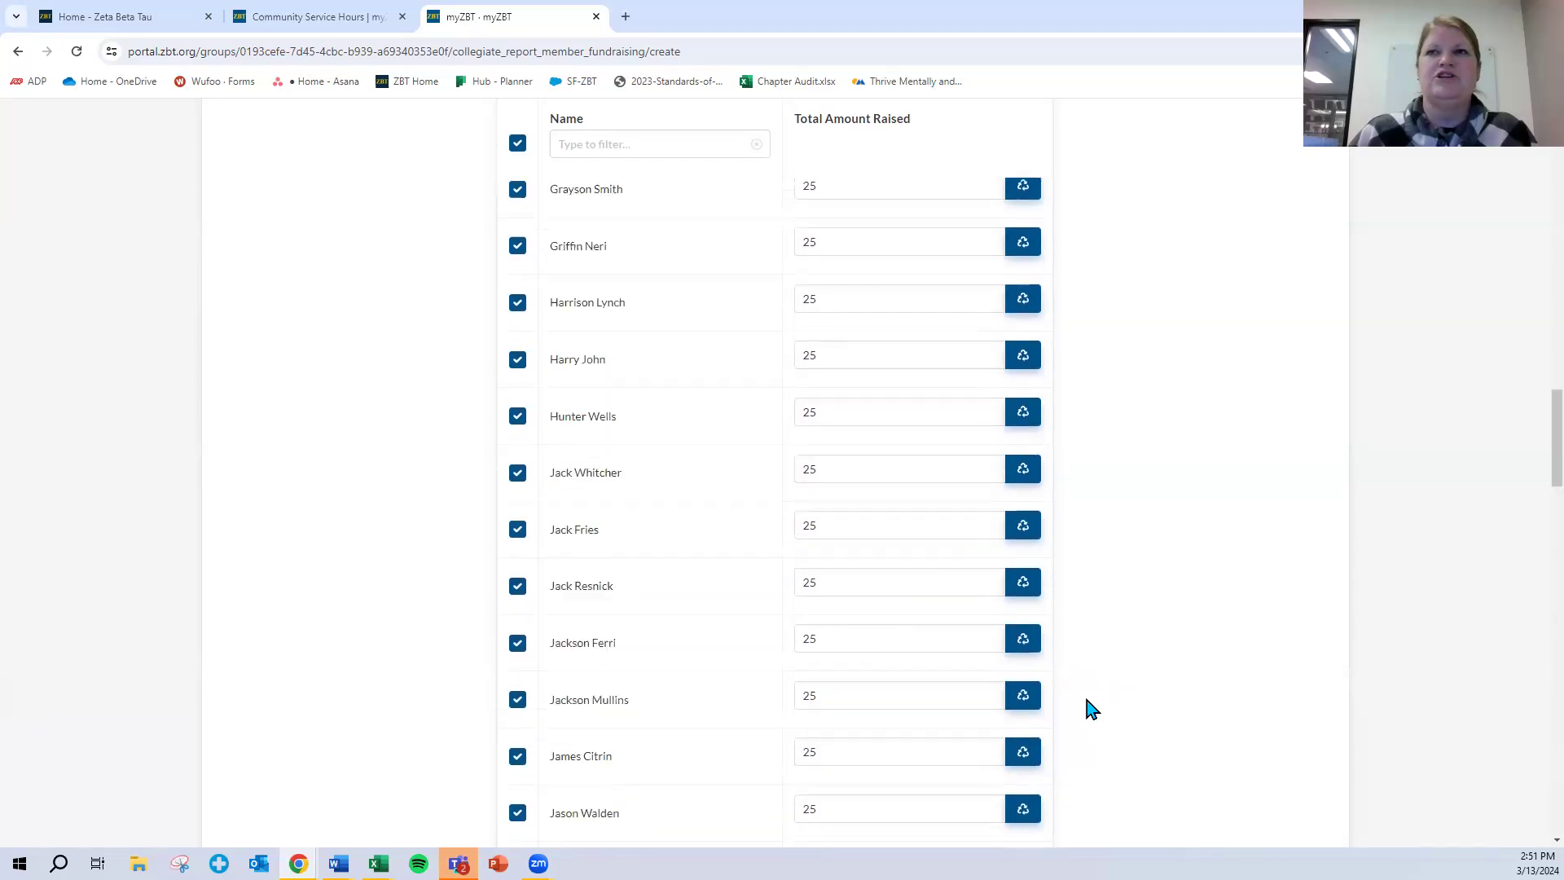
{"action": "left_click", "coordinate": [1090, 218]}
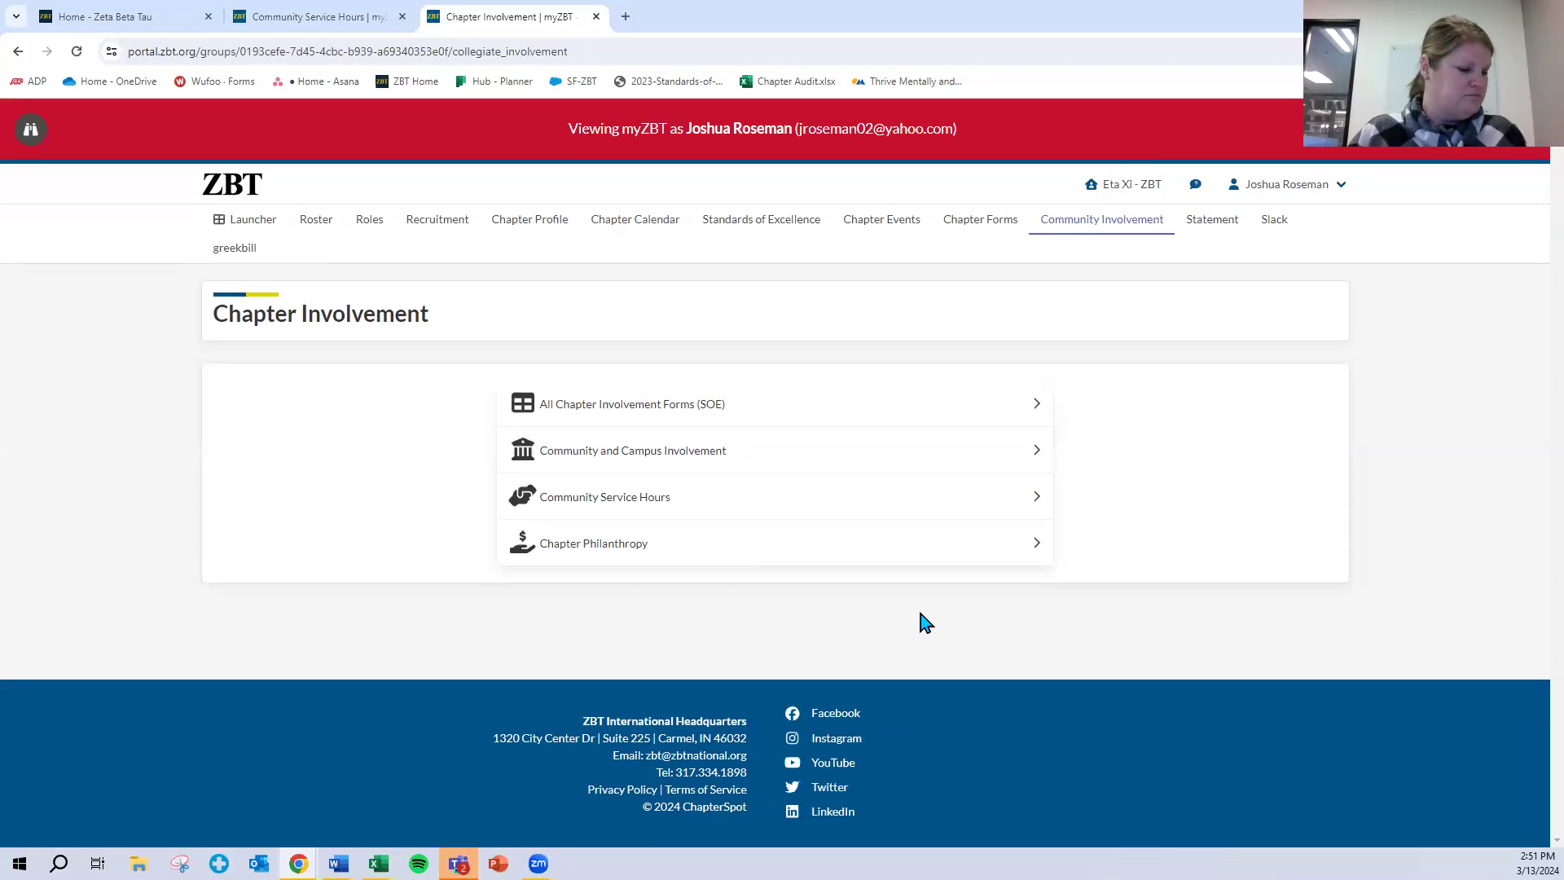
Step: Open the Eta Xi Standards of Excellence page and scroll to its SOE Overview table of 70 records
{"action": "left_click", "coordinate": [785, 220]}
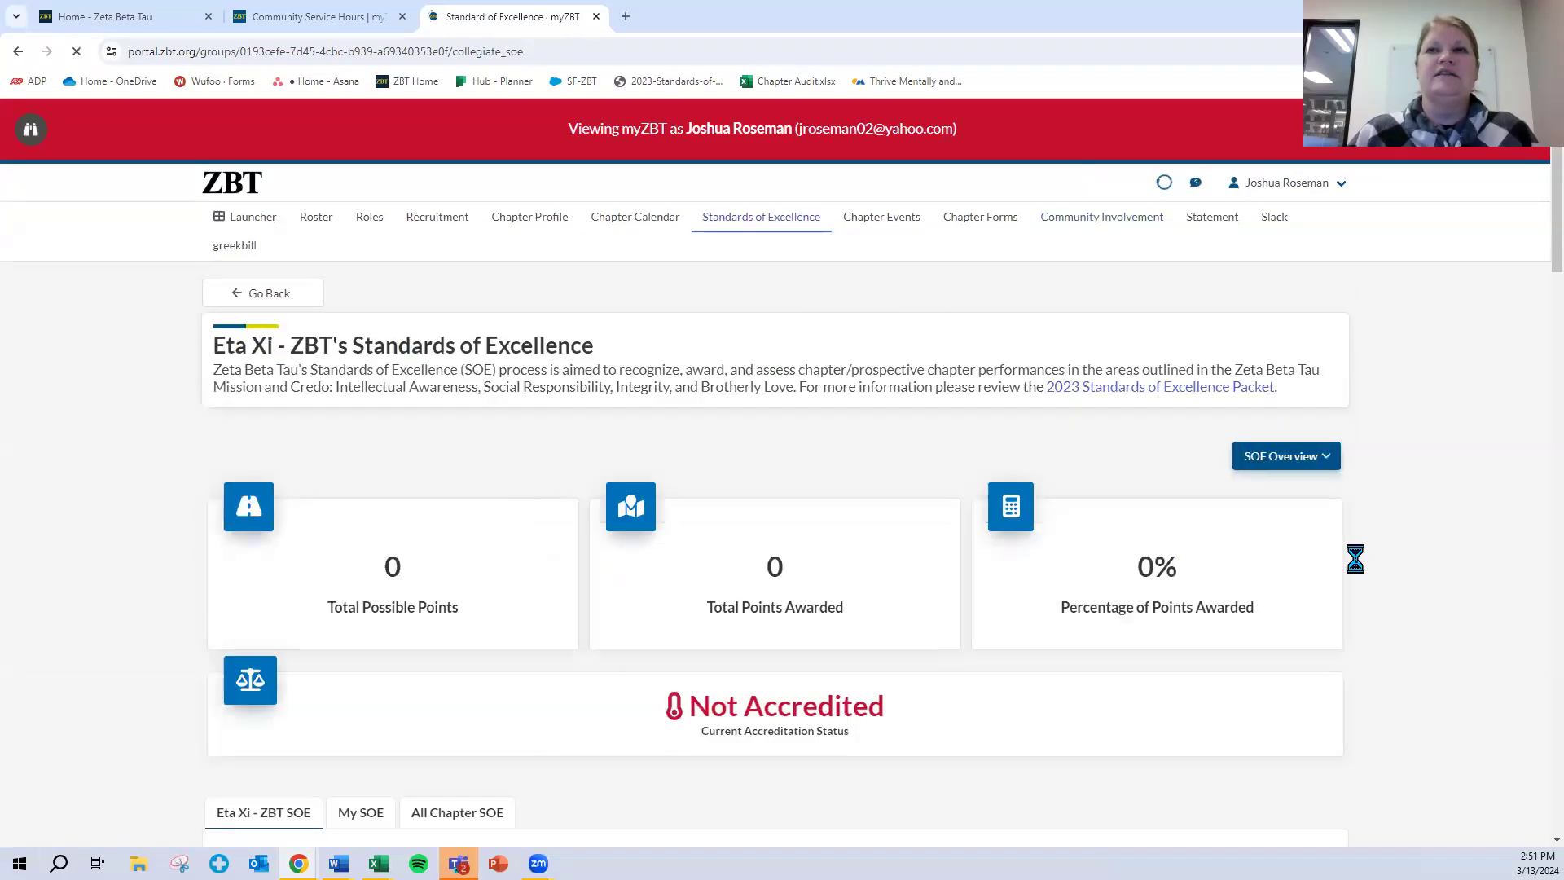
{"action": "scroll", "coordinate": [495, 529], "scroll_direction": "down", "scroll_amount": 2}
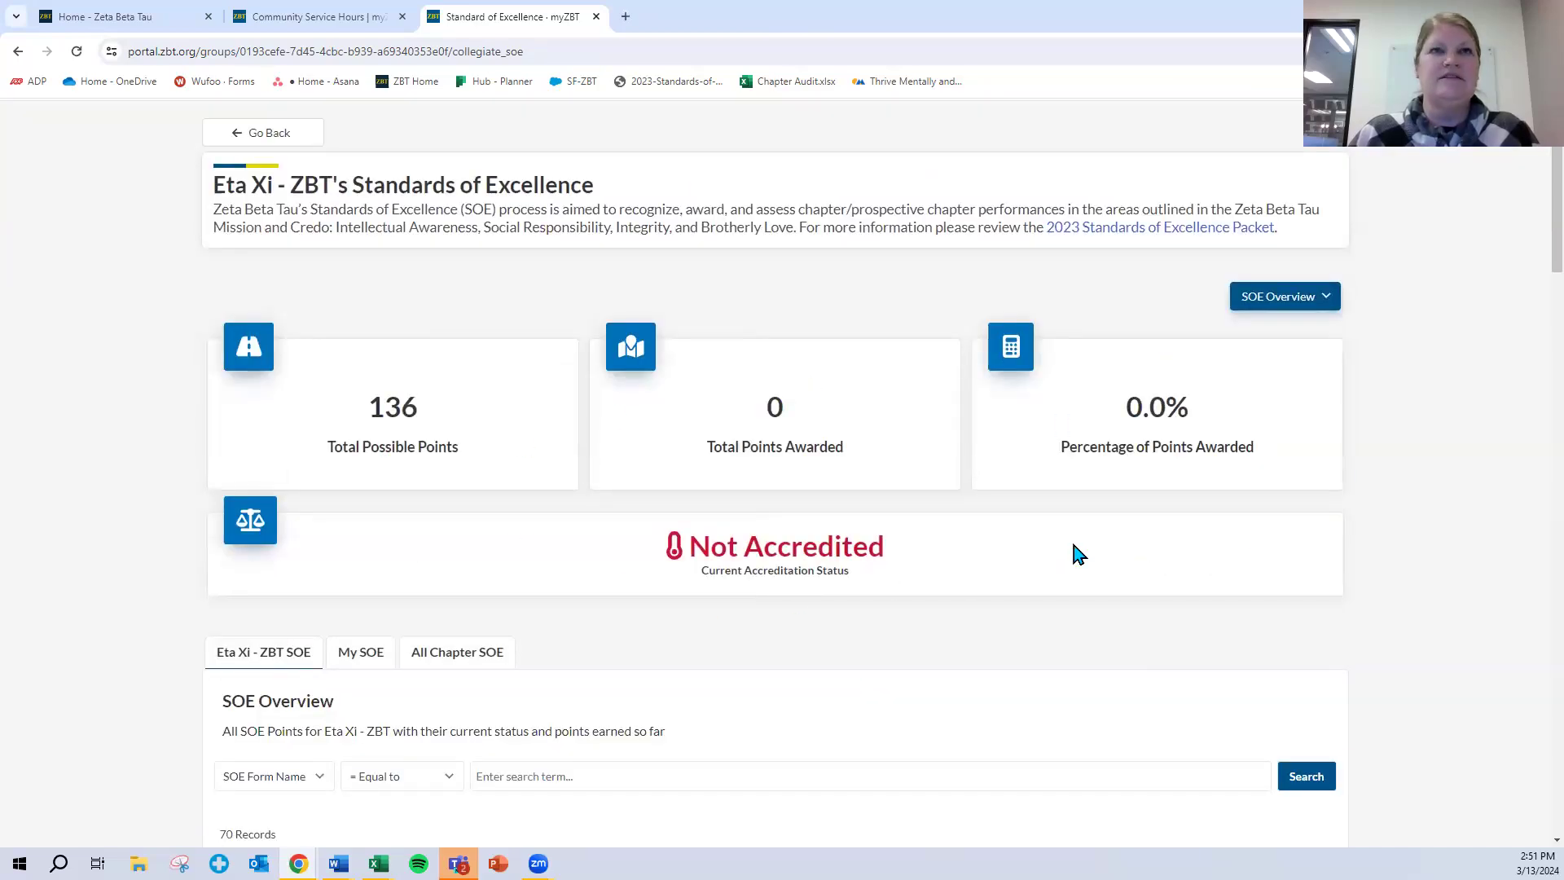
{"action": "scroll", "coordinate": [550, 658], "scroll_direction": "down", "scroll_amount": 3}
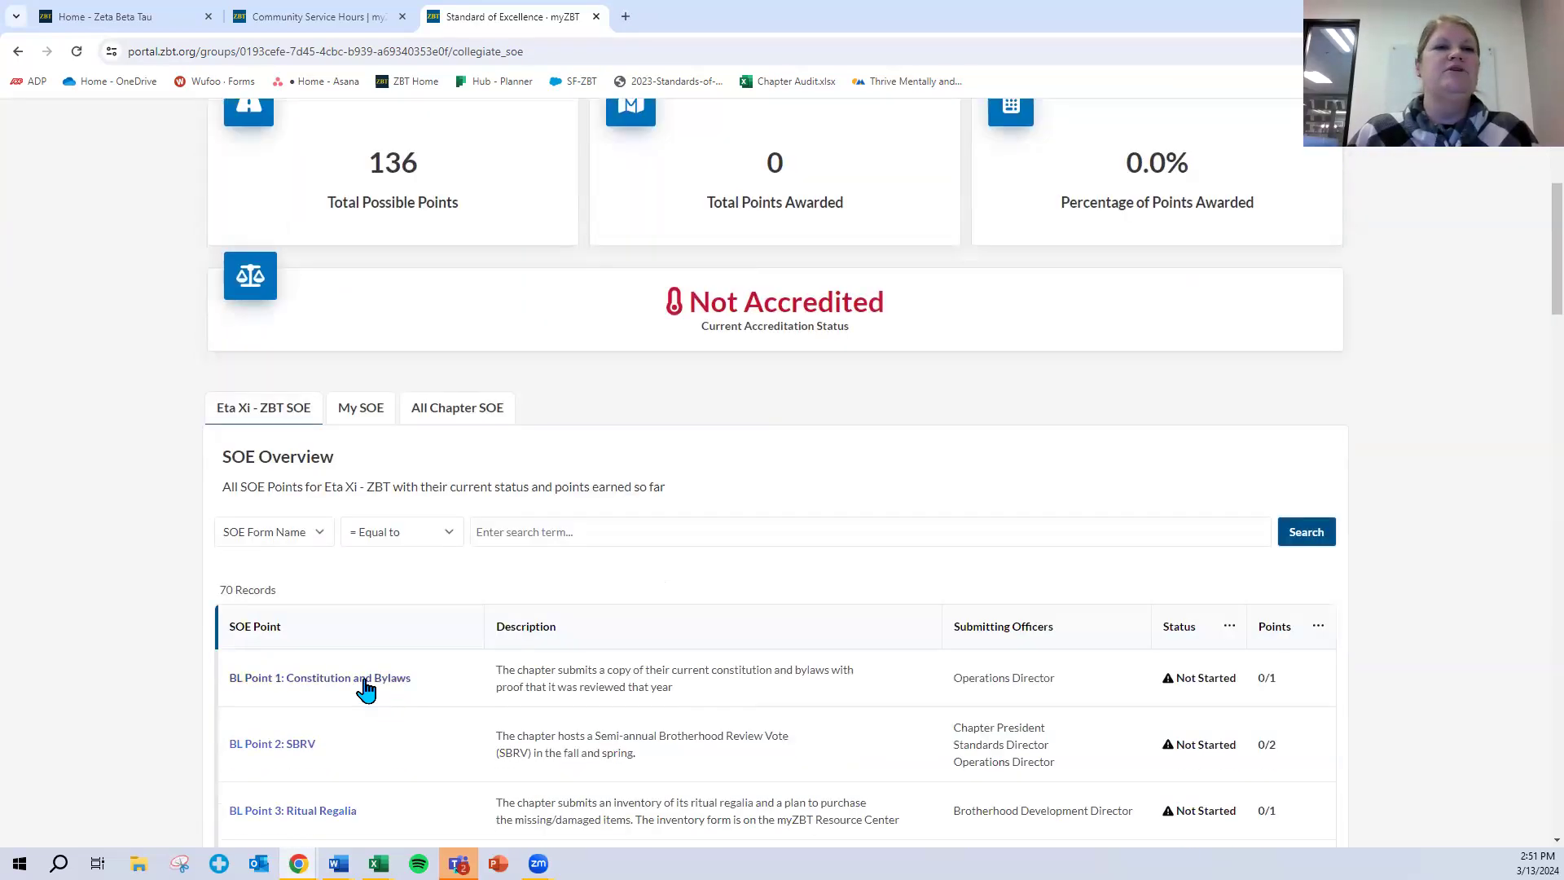
Step: Review the BL Point 1: Constitution and Bylaws details: 1.0 max points, Not Started, no submissions
{"action": "left_click", "coordinate": [337, 687]}
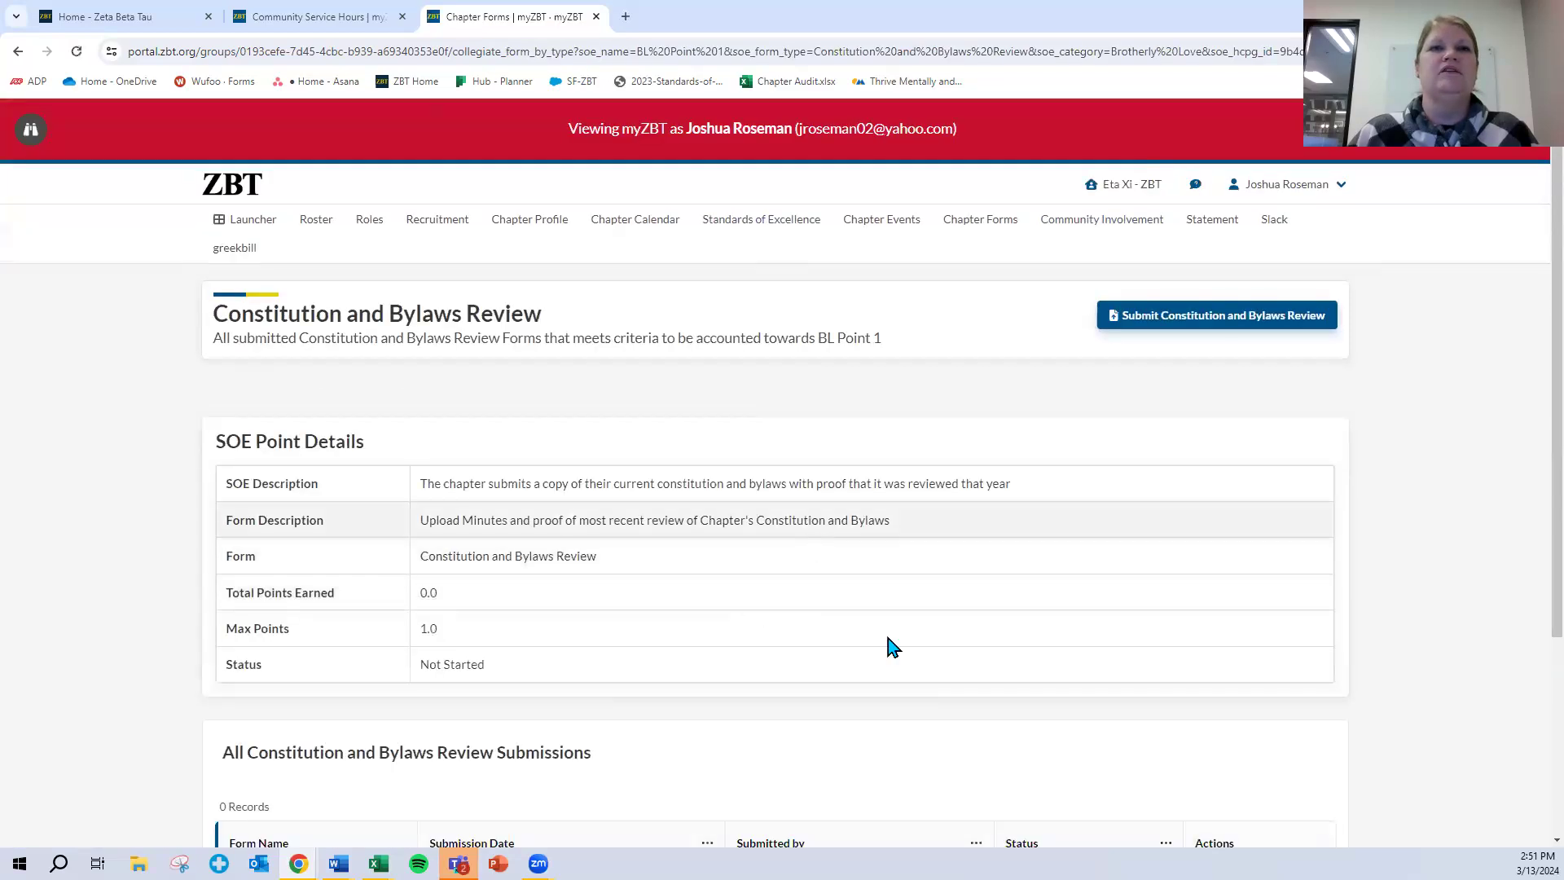
{"action": "scroll", "coordinate": [741, 691], "scroll_direction": "down", "scroll_amount": 1}
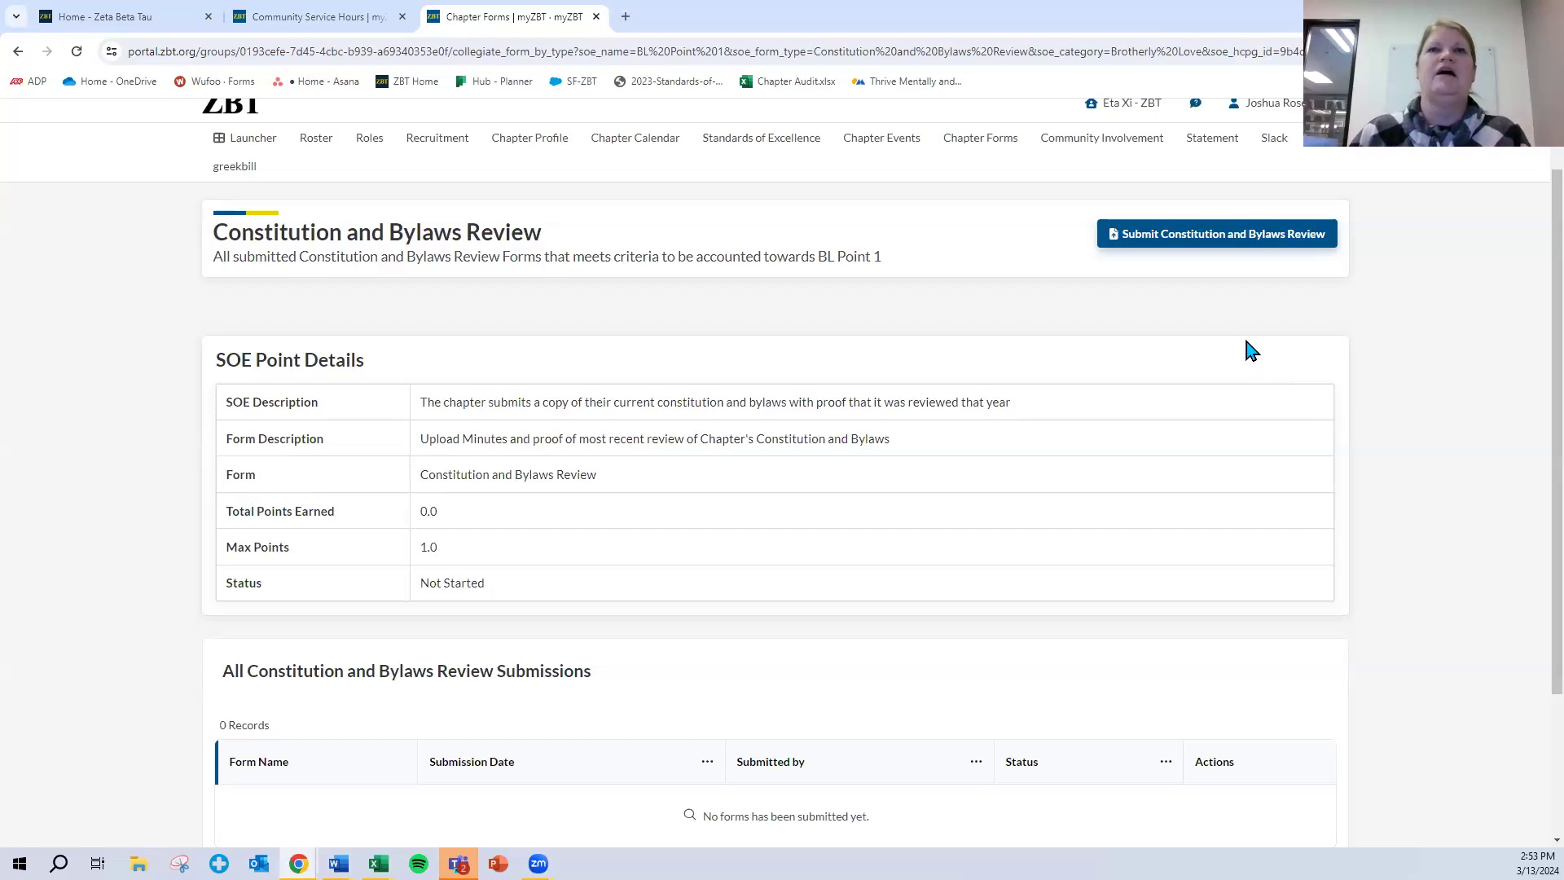
{"action": "scroll", "coordinate": [1030, 408], "scroll_direction": "up", "scroll_amount": 1}
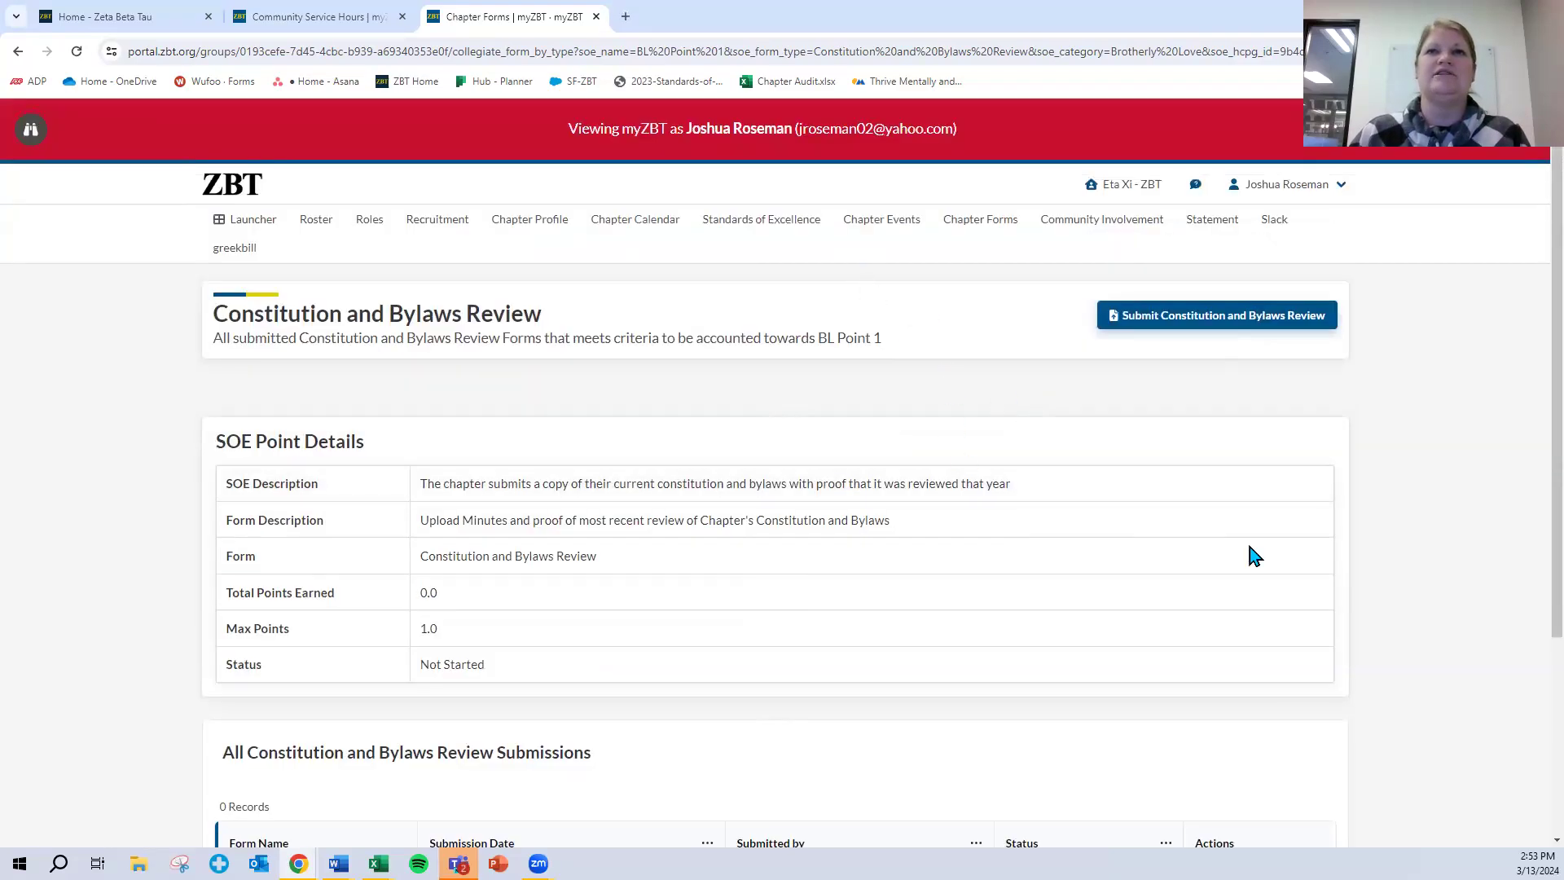
Step: Leave the Constitution and Bylaws Review page for the Standards of Excellence overview
{"action": "left_click", "coordinate": [753, 227]}
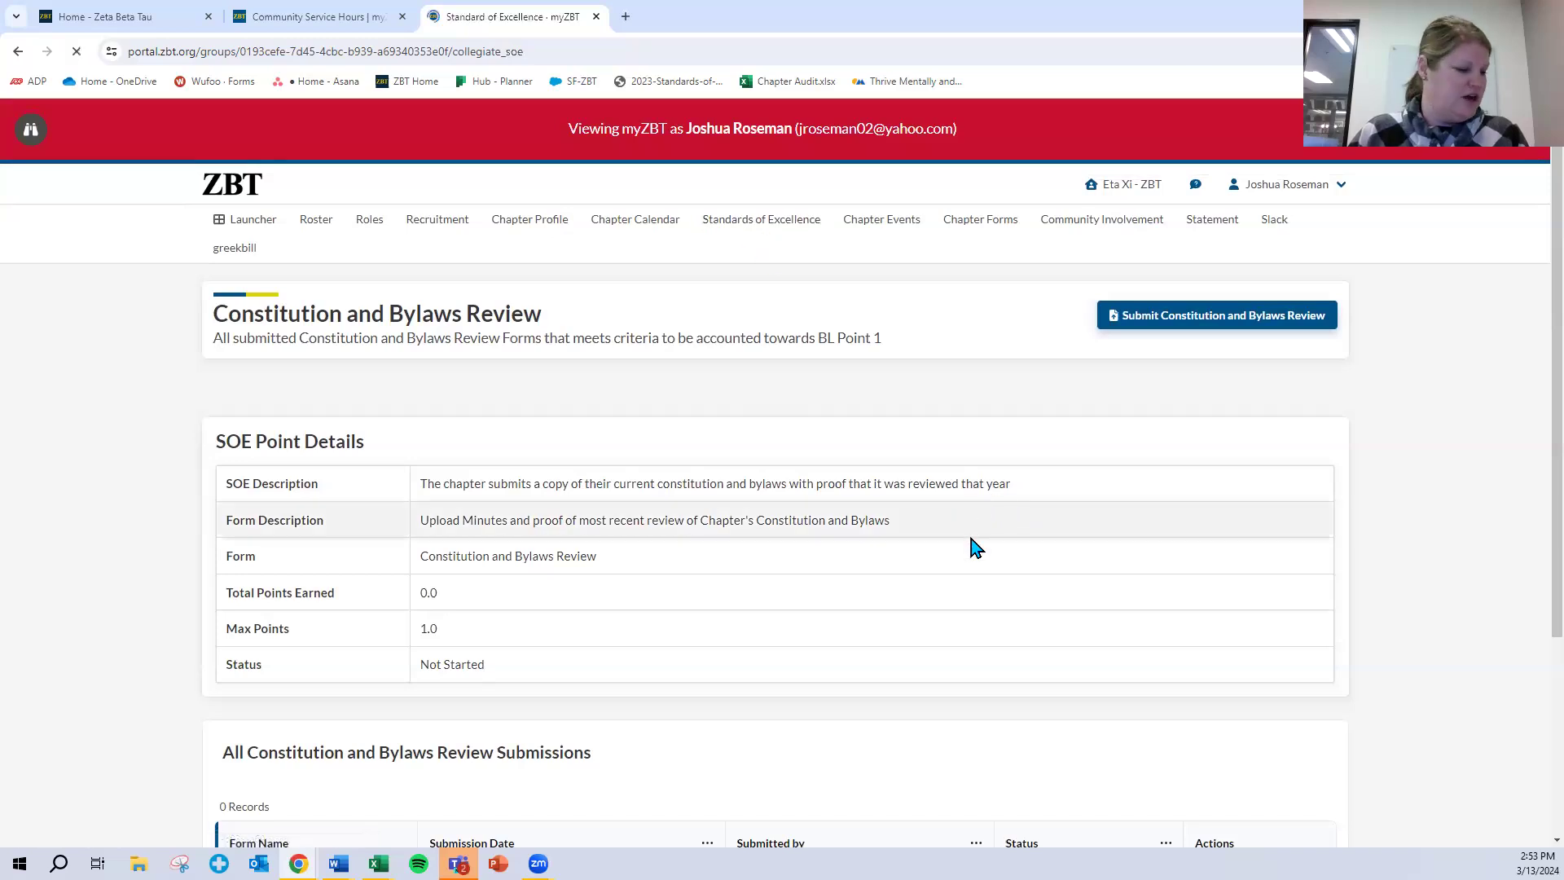